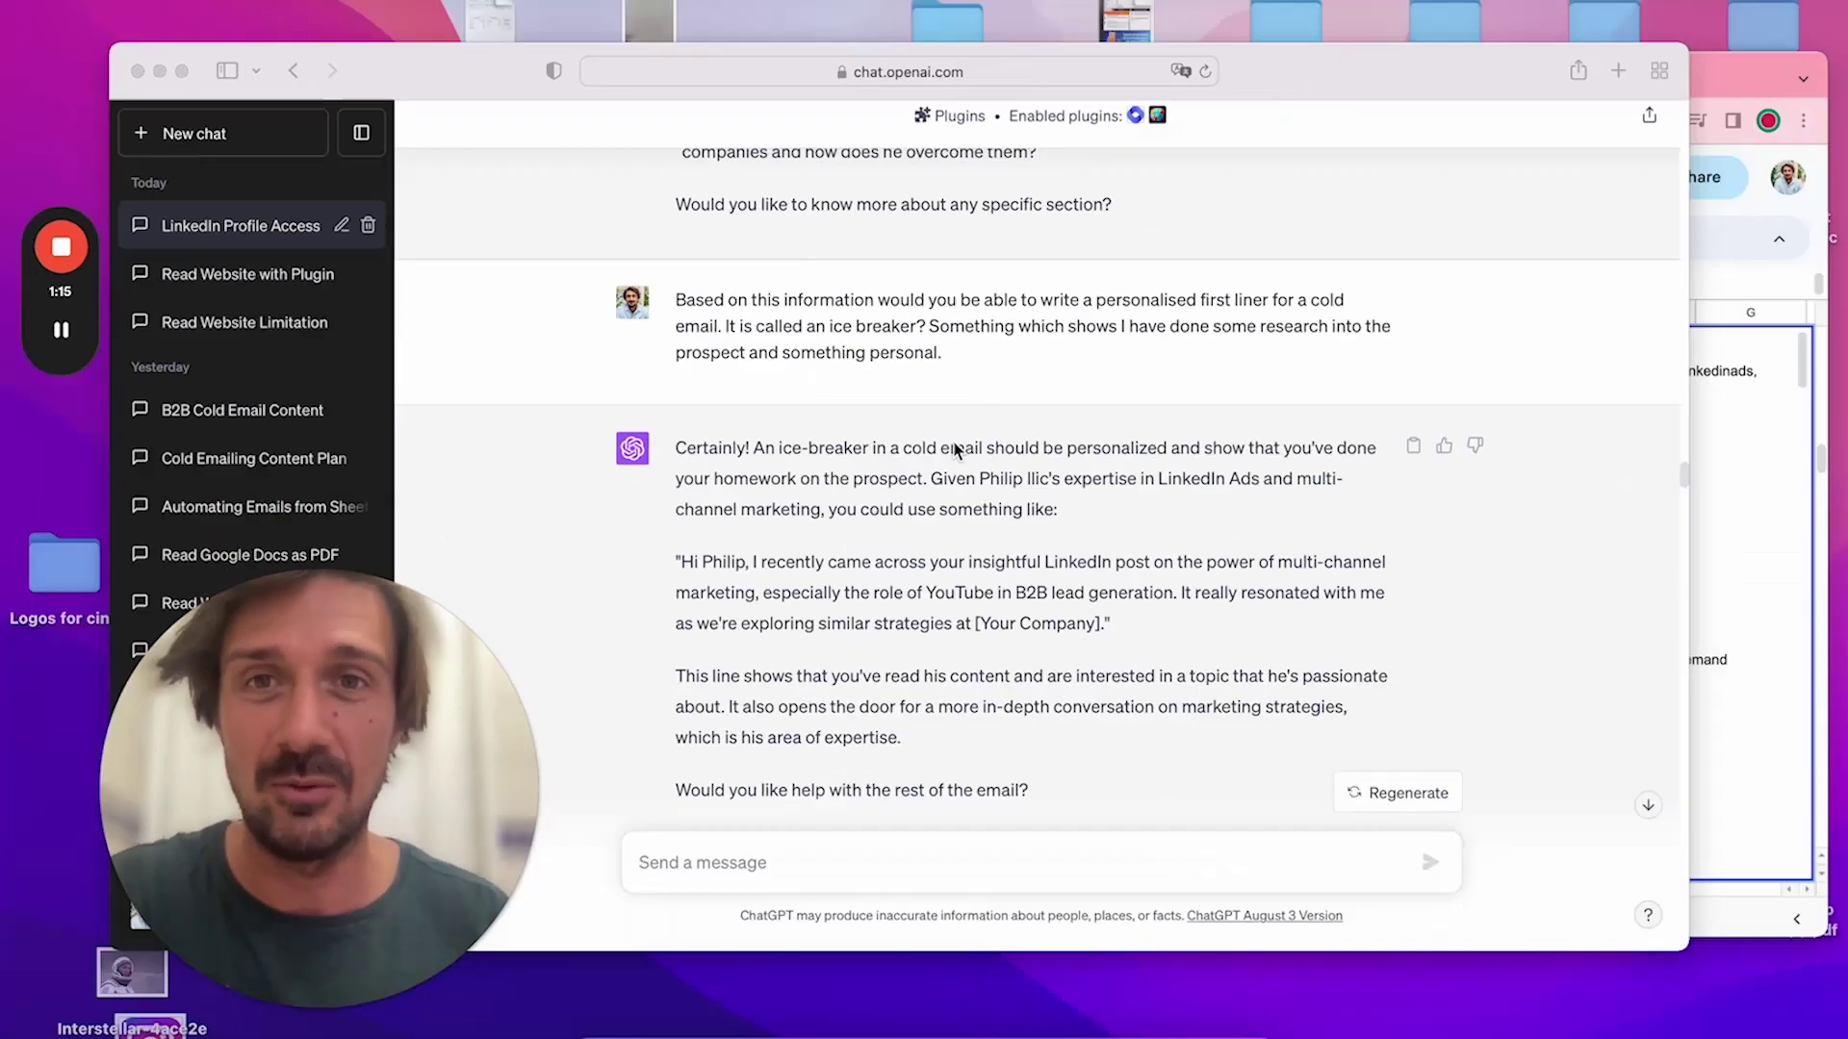
# Bring the prospect spreadsheet forward and scroll to the First Liner column beside the LinkedIn links
pyautogui.hotkey('ctrl', 'Up')
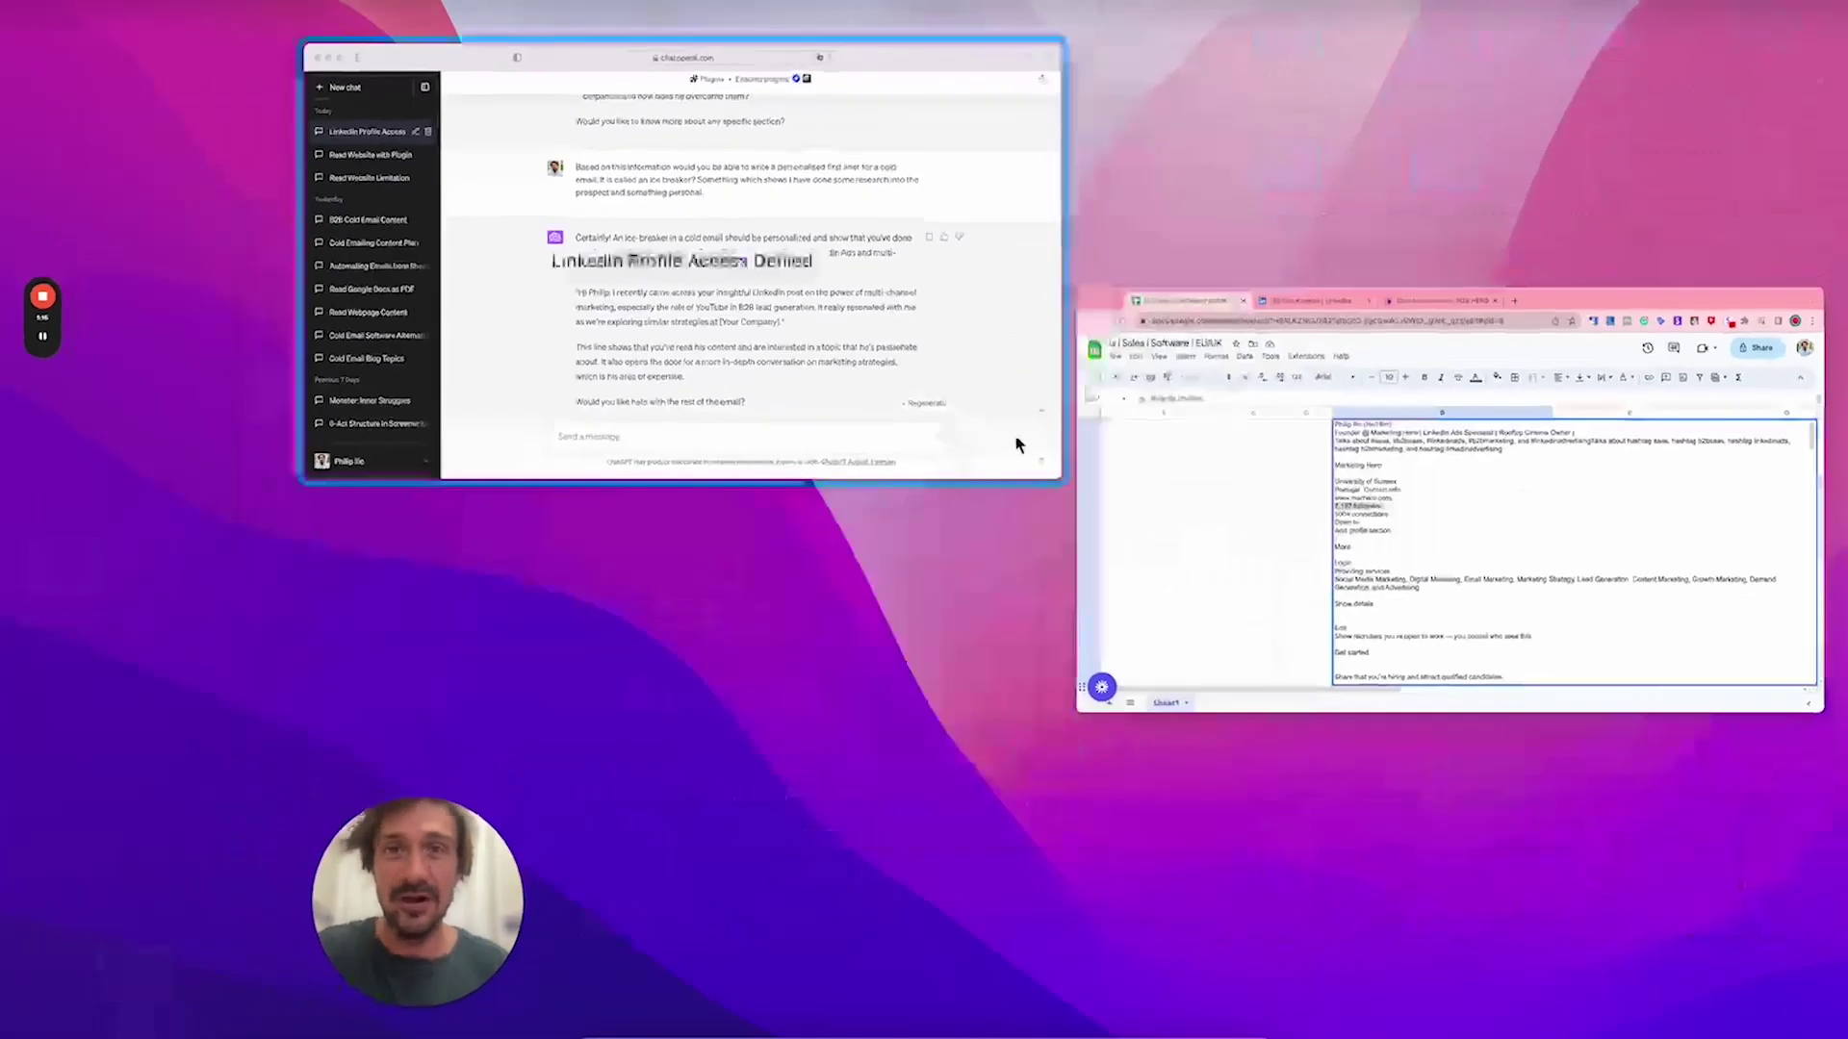
pyautogui.click(1140, 440)
pyautogui.click(1252, 472)
pyautogui.scroll(-15, 1252, 472)
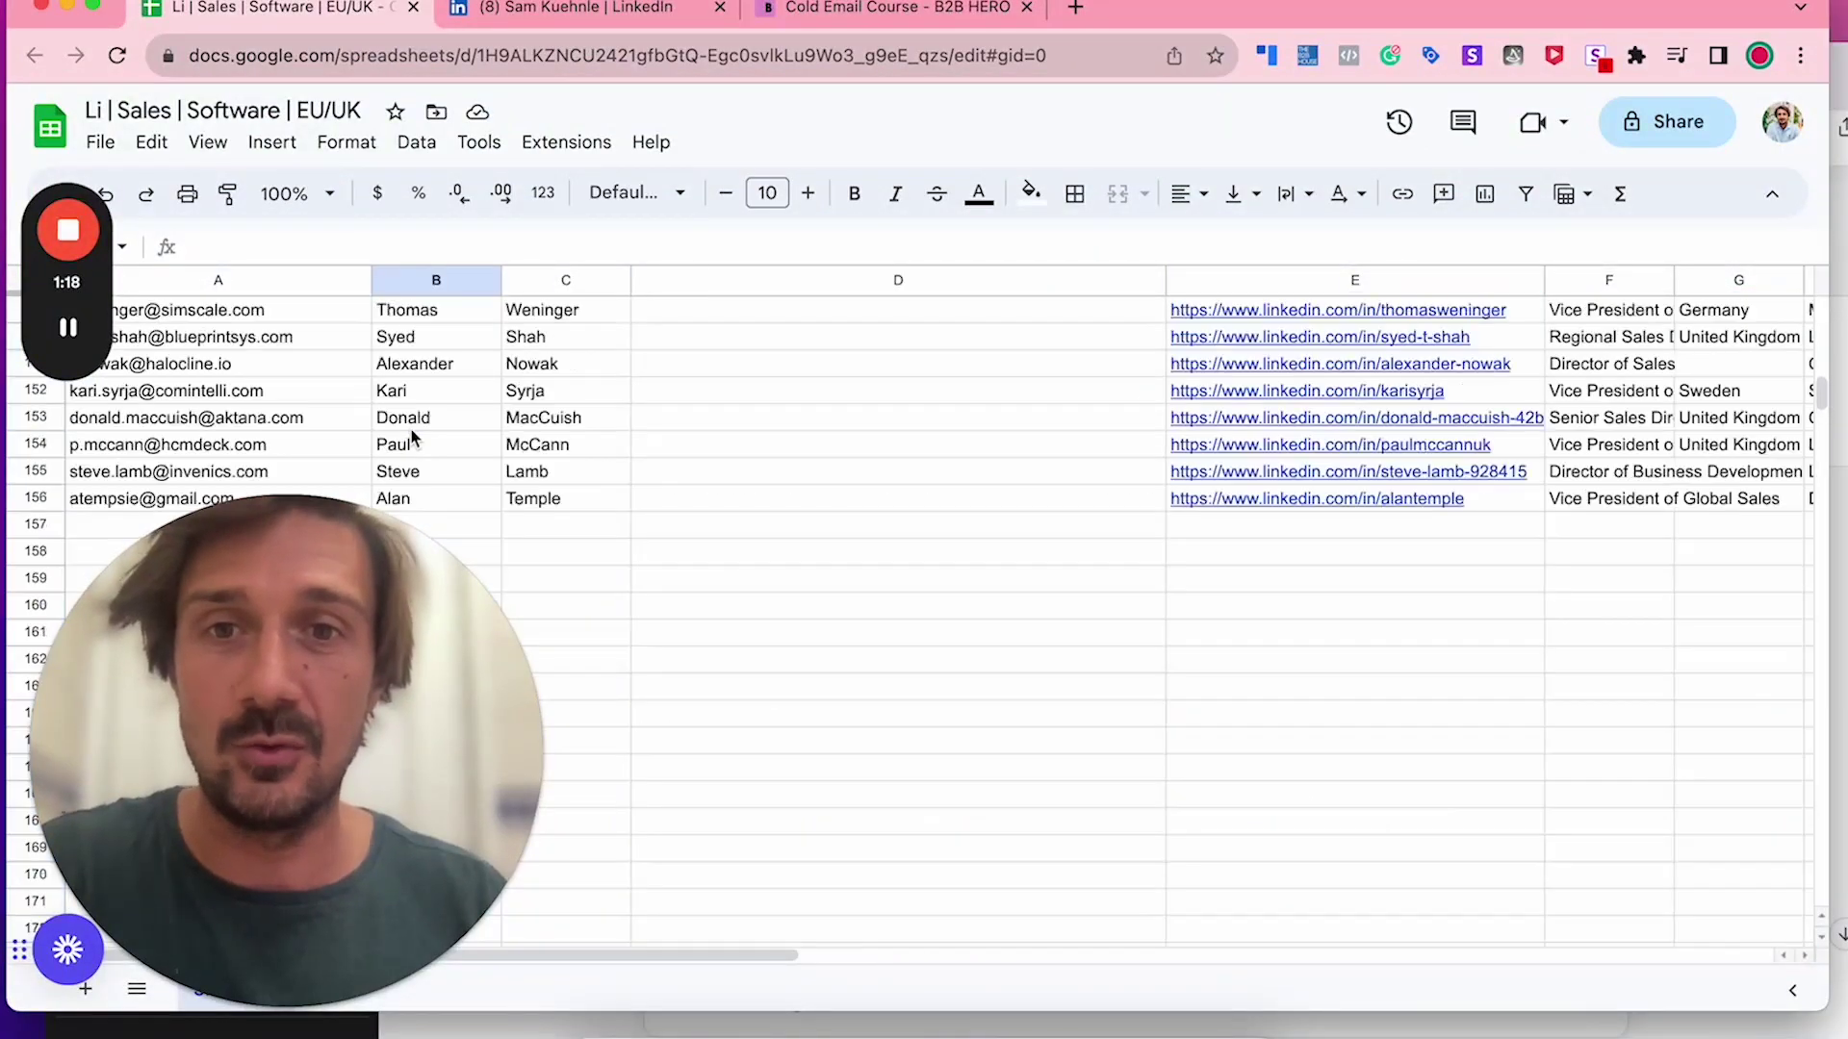
pyautogui.scroll(15, 412, 429)
pyautogui.hscroll(5, 741, 309)
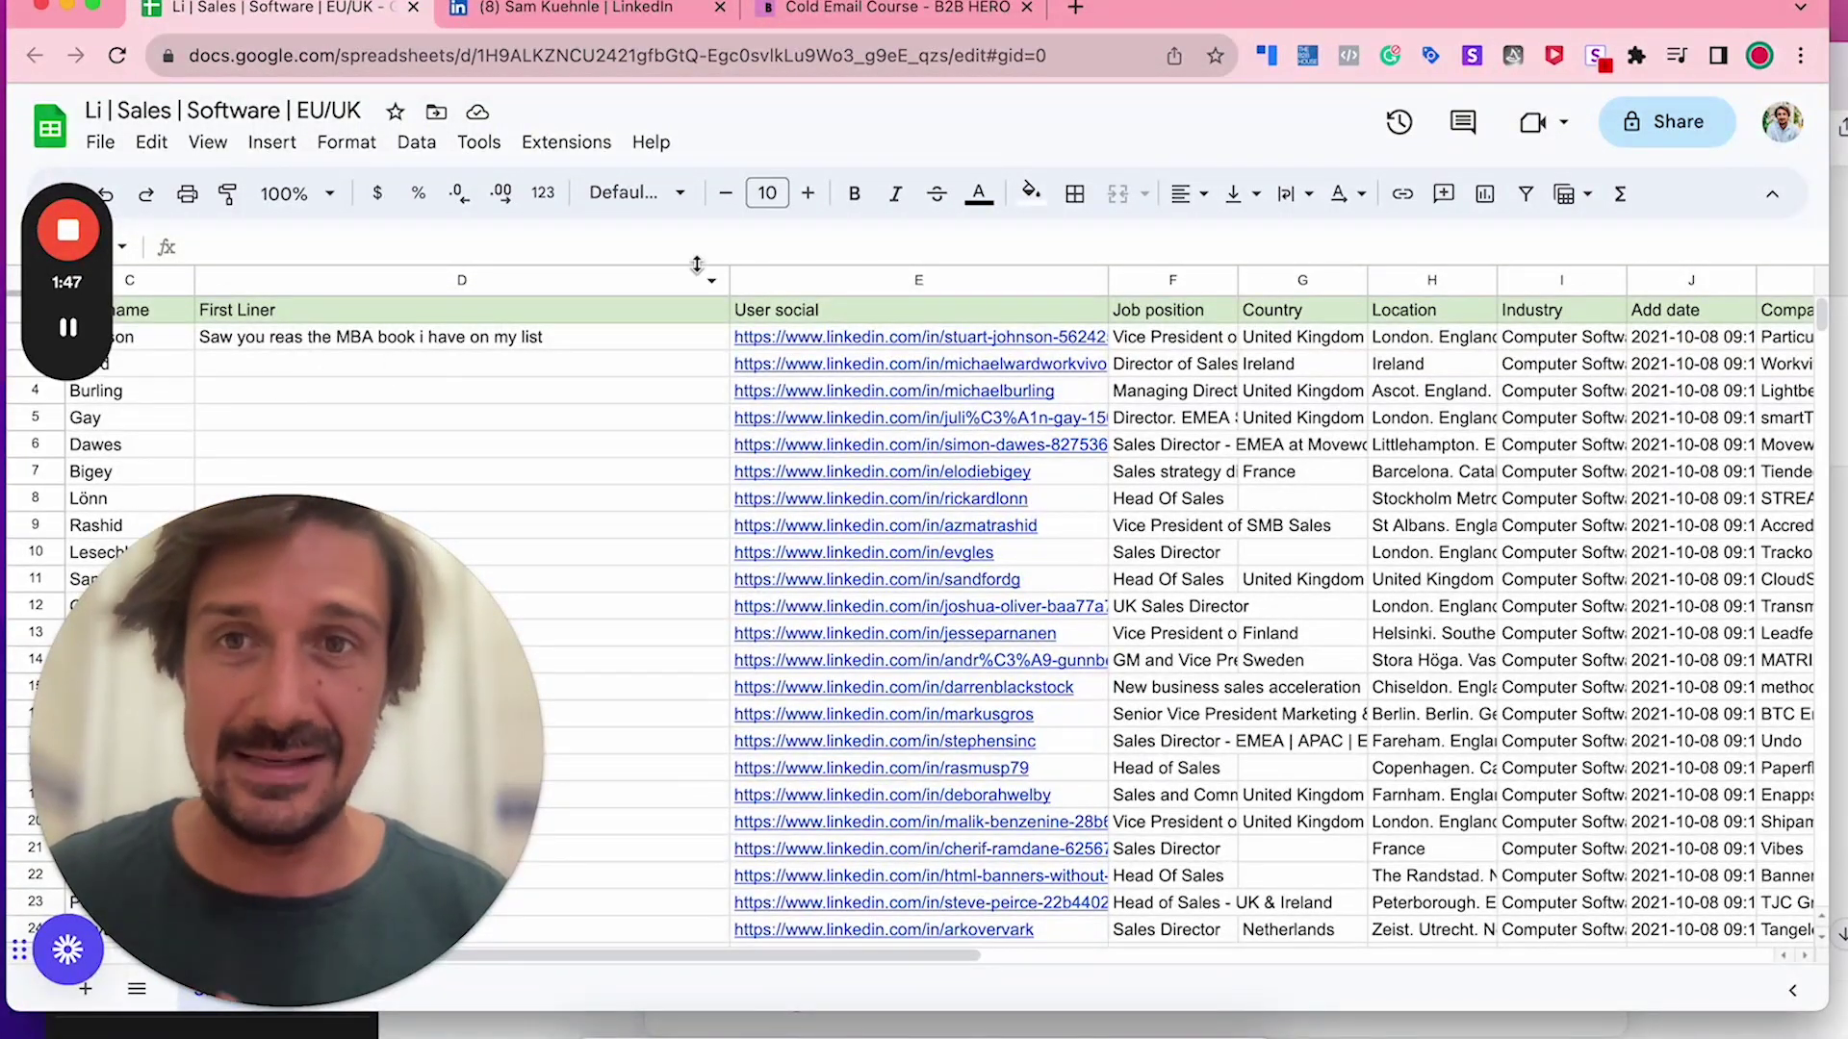
pyautogui.click(601, 14)
# Select the prospect's LinkedIn profile text from the name down to Licenses & certifications
pyautogui.moveTo(515, 561); pyautogui.dragTo(1671, 191)
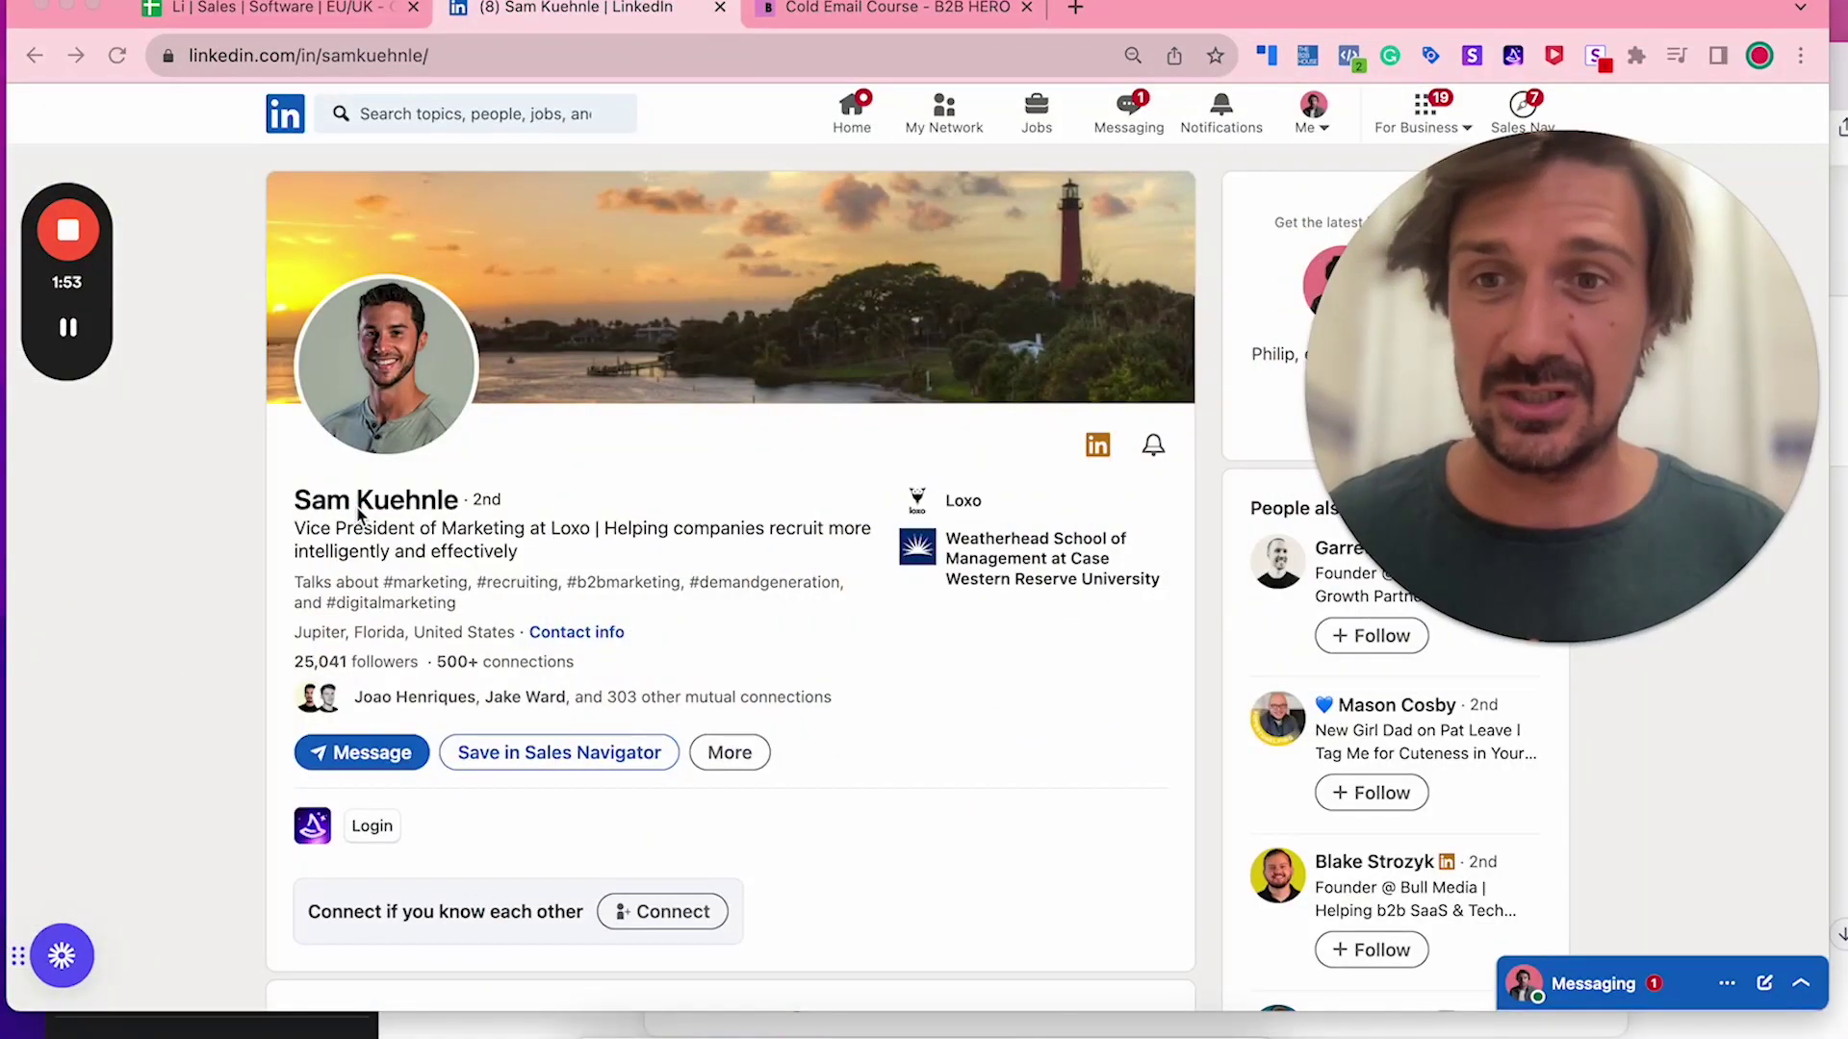
pyautogui.moveTo(298, 500); pyautogui.dragTo(544, 662)
pyautogui.click(280, 528)
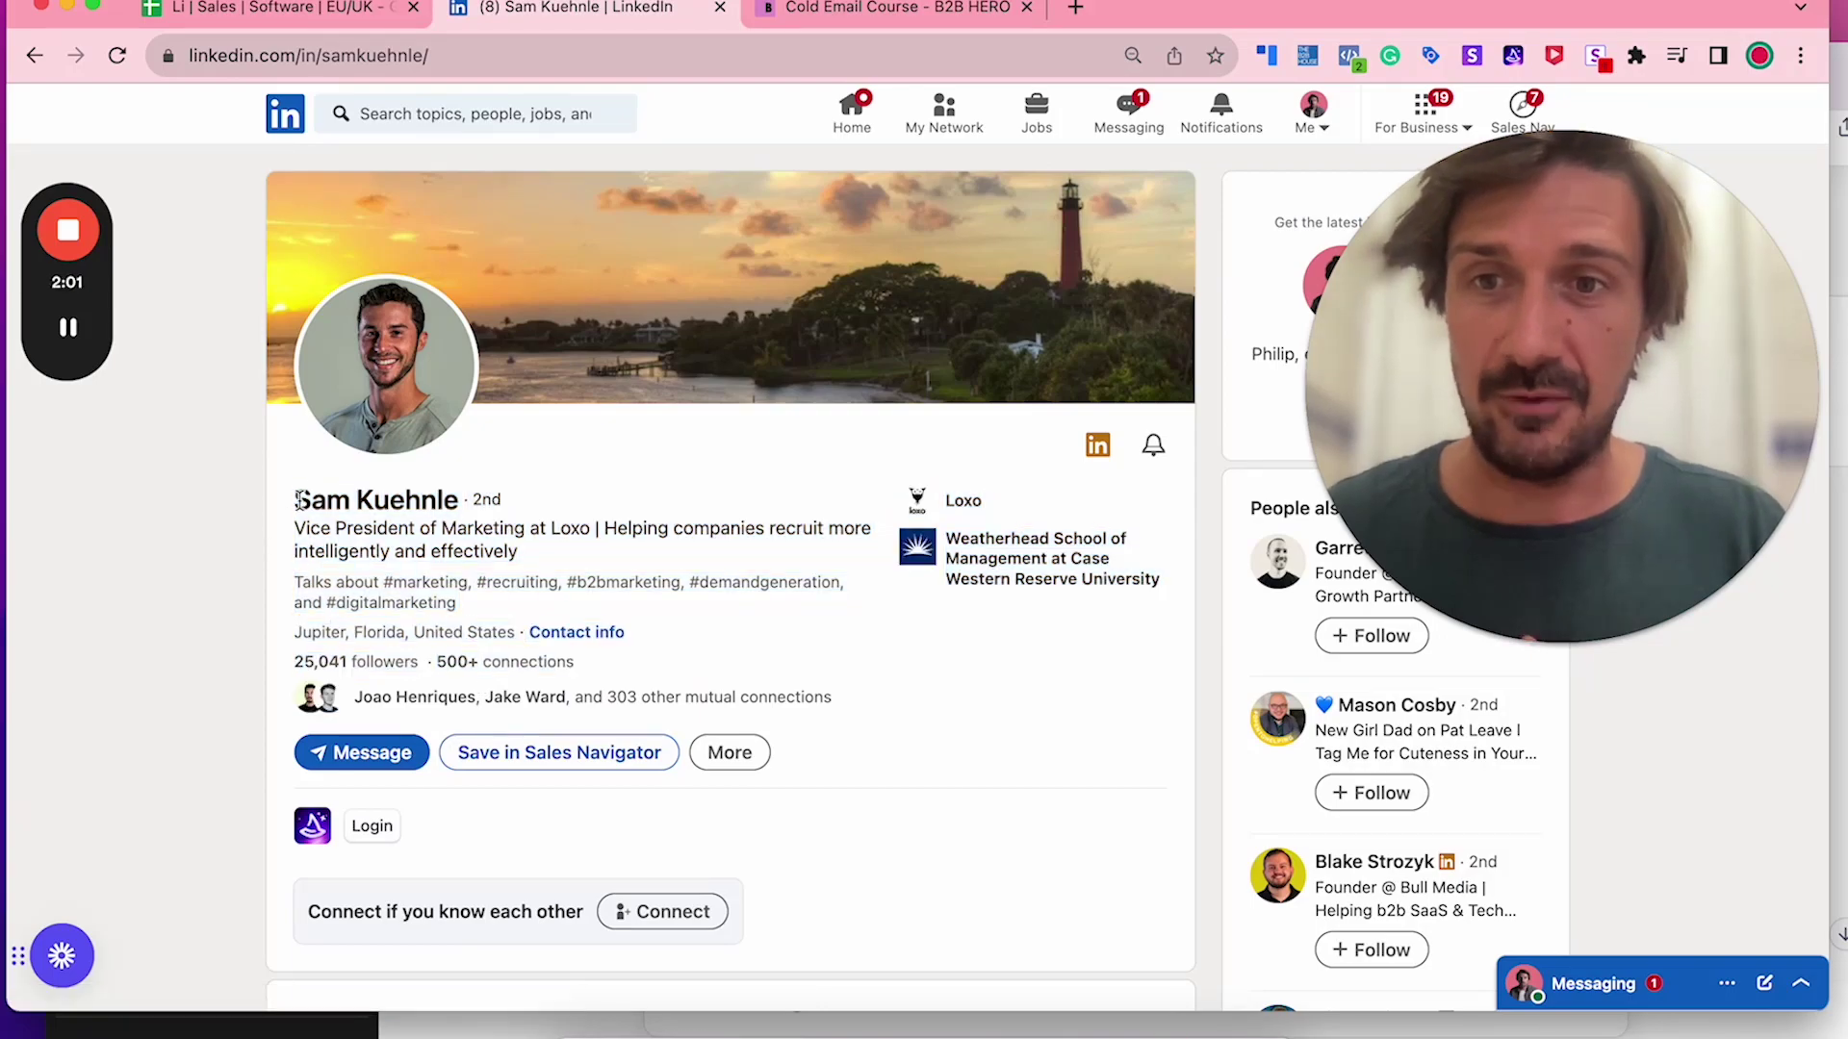
pyautogui.moveTo(298, 501); pyautogui.dragTo(664, 494)
pyautogui.scroll(-20, 494, 770)
pyautogui.scroll(-20, 496, 756)
pyautogui.scroll(12, 495, 755)
pyautogui.scroll(5, 496, 755)
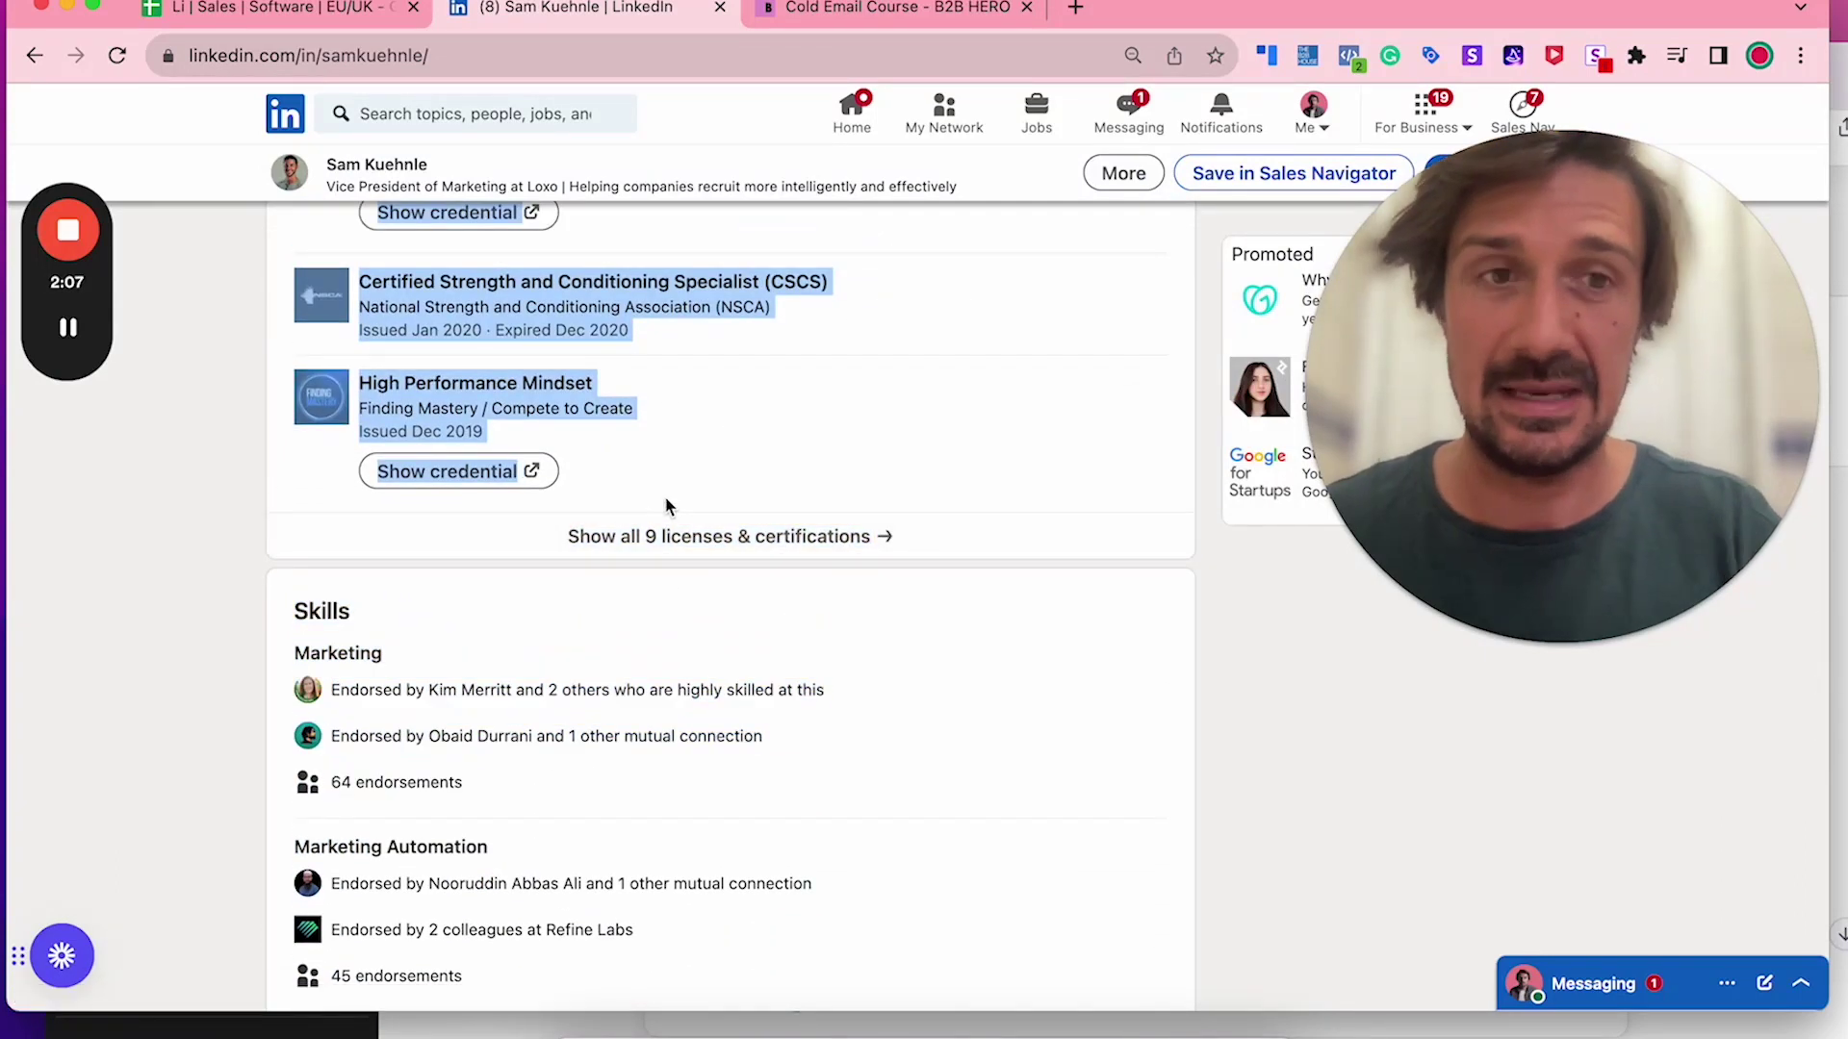
pyautogui.hotkey('ctrl', 'Up')
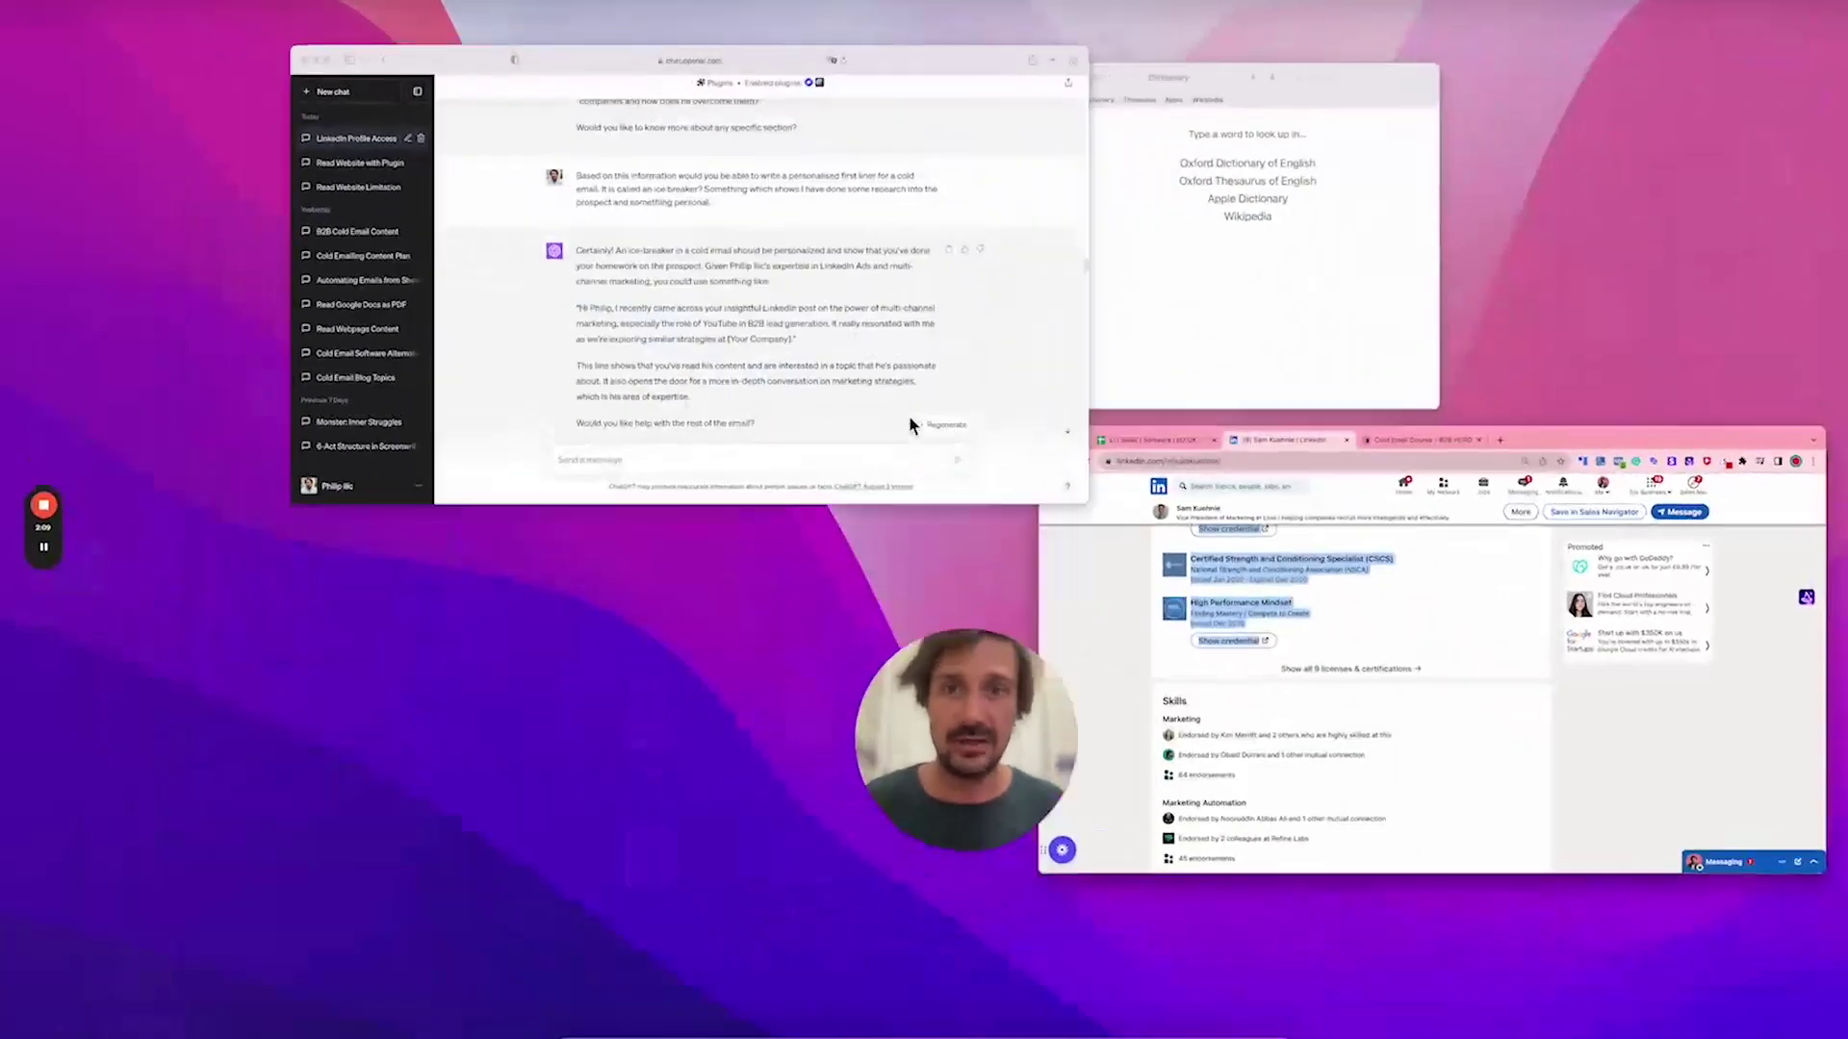
# Ask ChatGPT for an ice-breaker first liner, pasting the prospect's LinkedIn profile into the request
pyautogui.click(910, 424)
pyautogui.scroll(15, 608, 751)
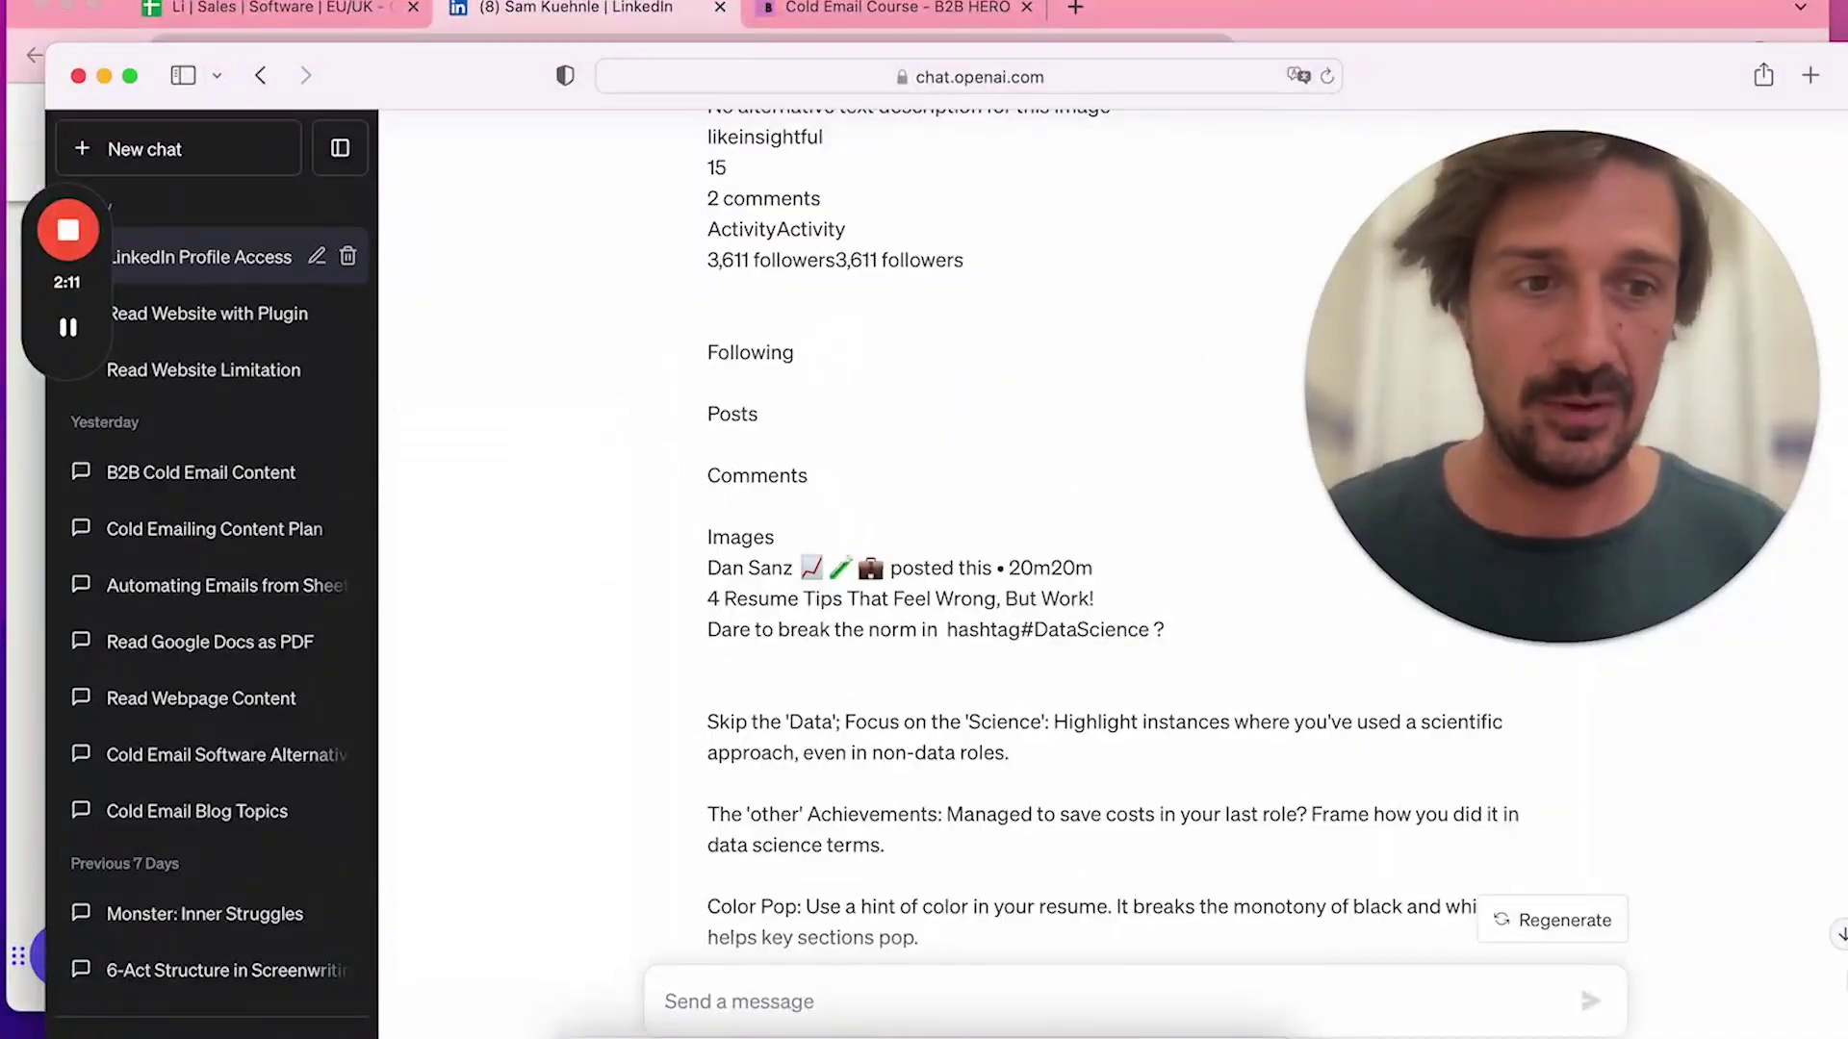
pyautogui.scroll(-15, 837, 1002)
pyautogui.click(837, 1006)
pyautogui.write('Can')
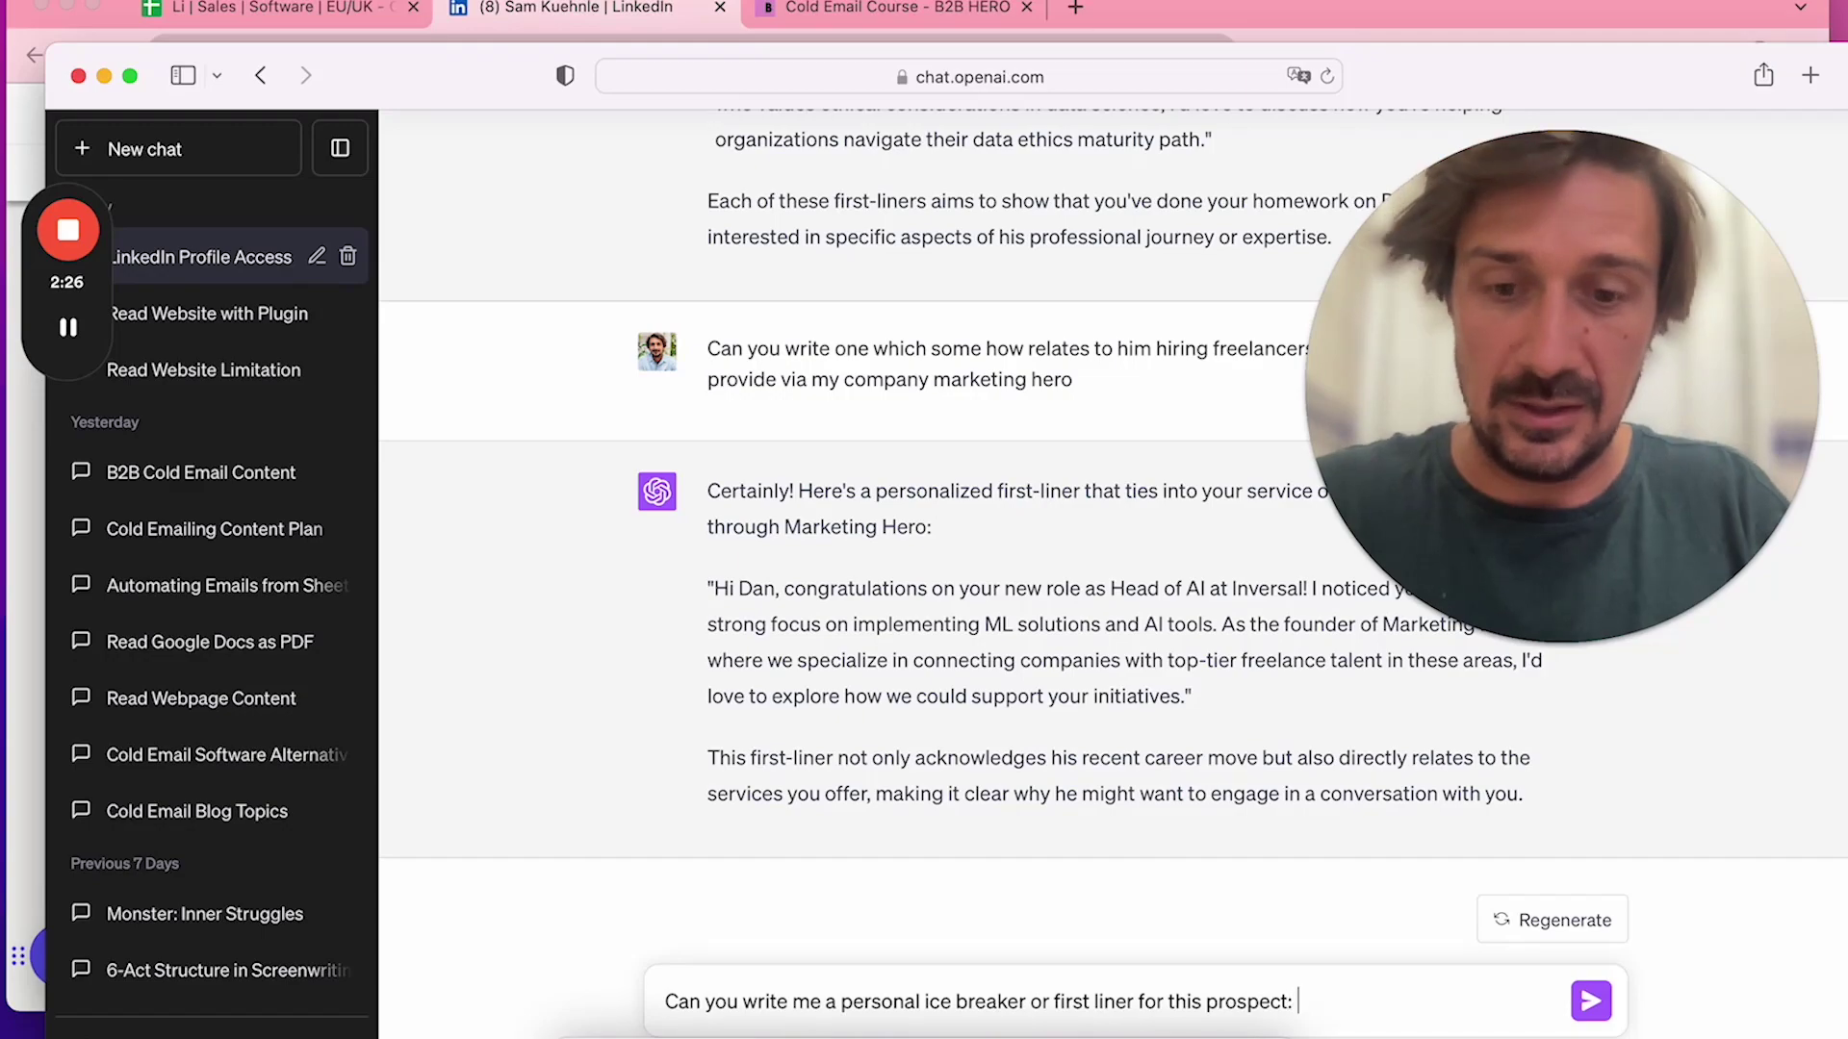
pyautogui.press('super+v')
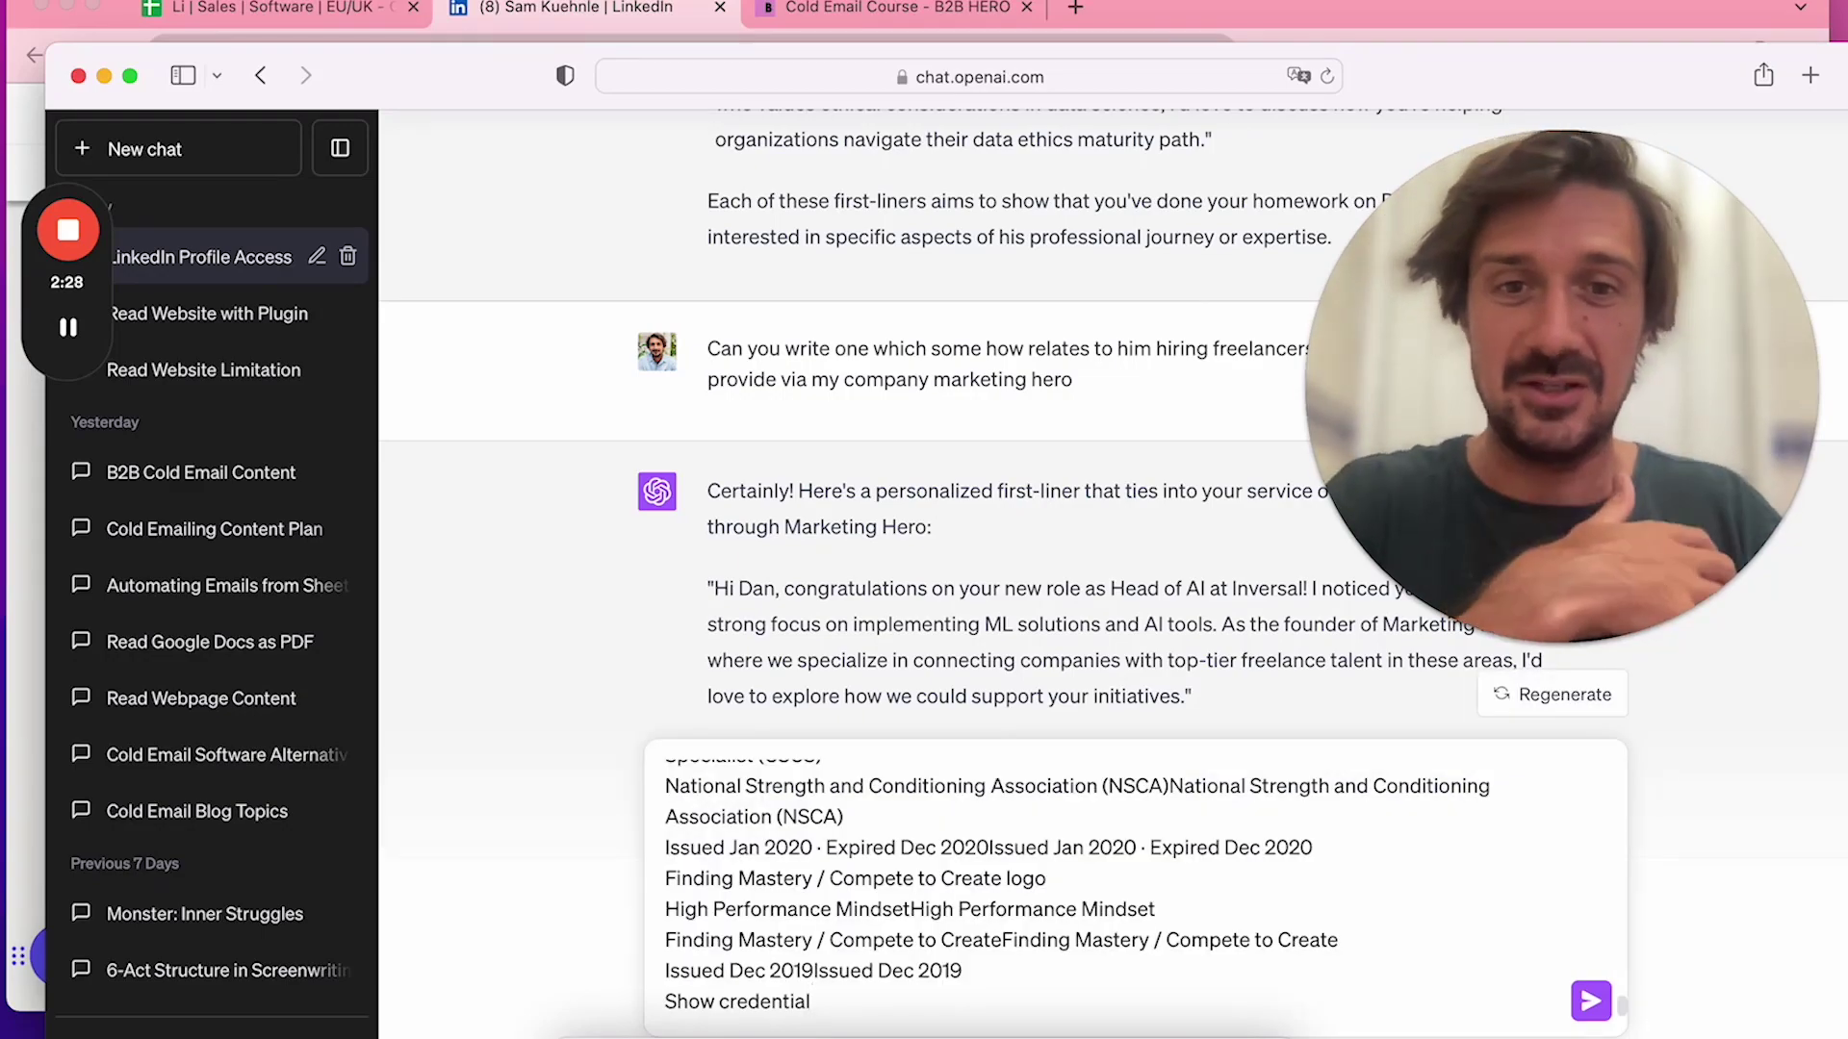
pyautogui.press('Return')
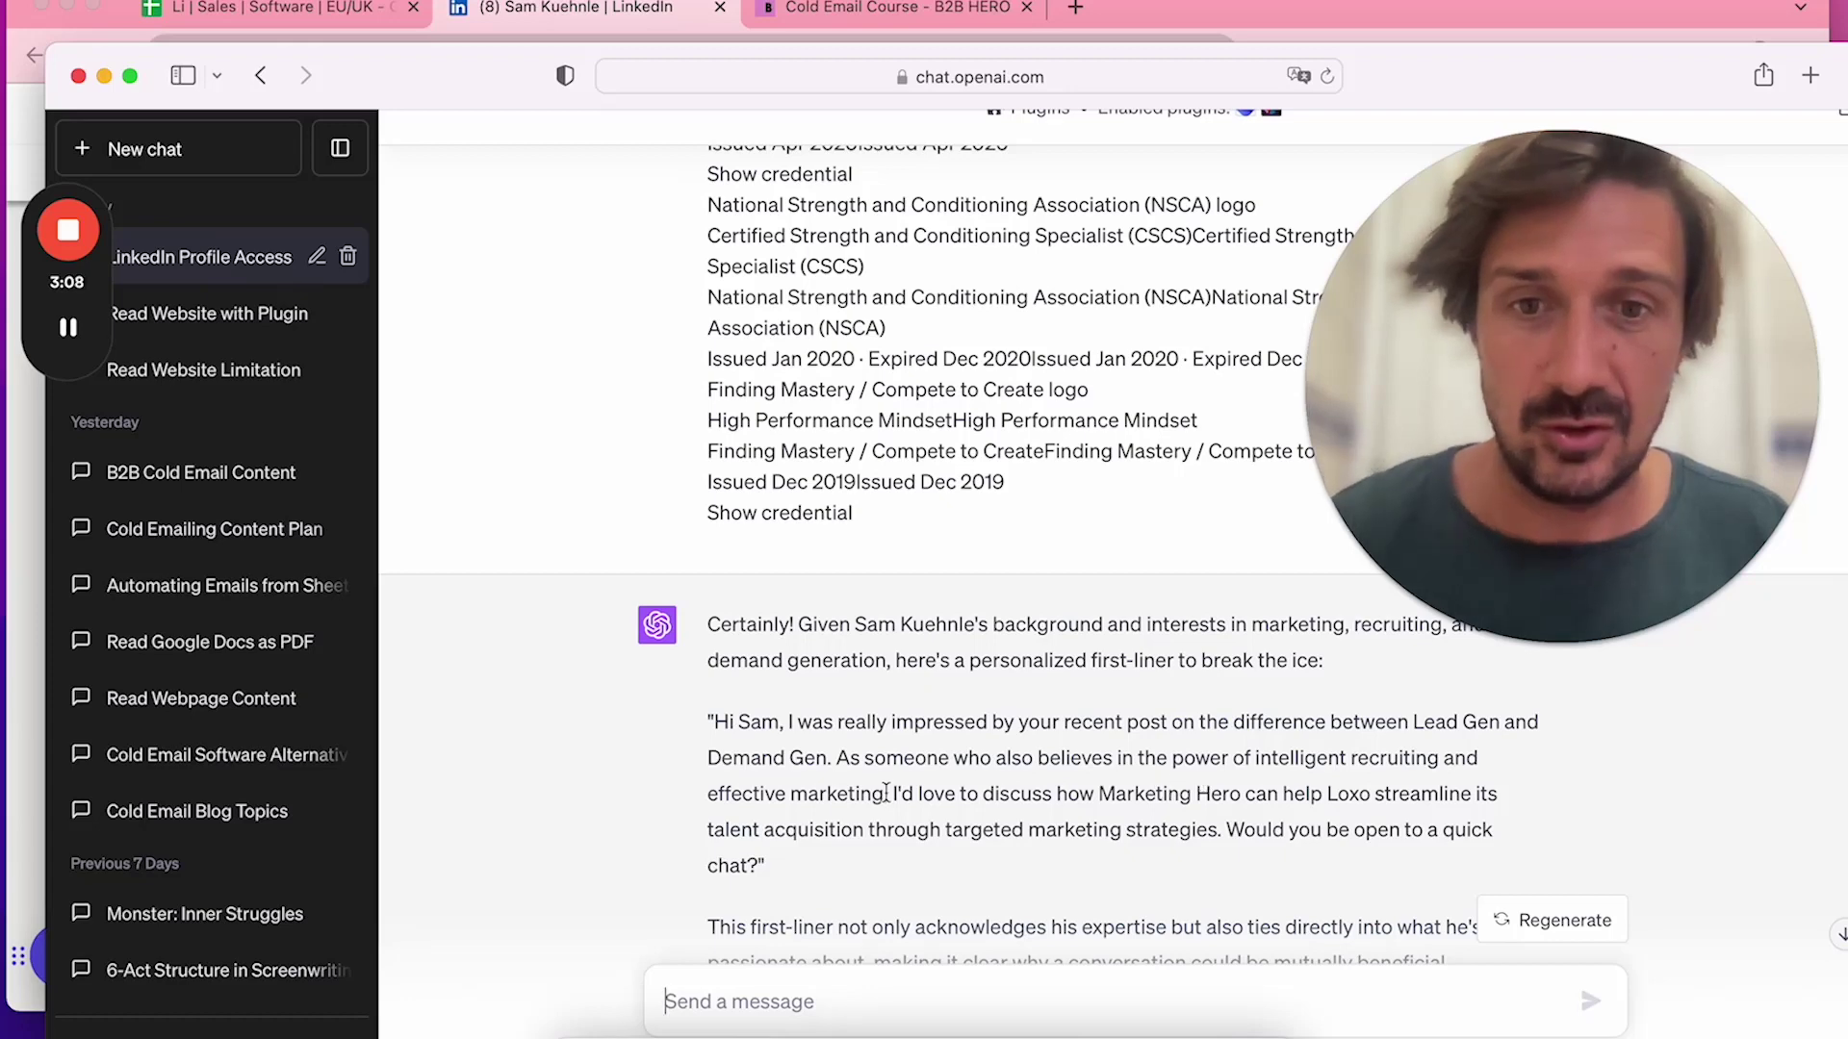
# Select the suggested first-liner quote in the reply, then start a new chat
pyautogui.scroll(-1, 974, 823)
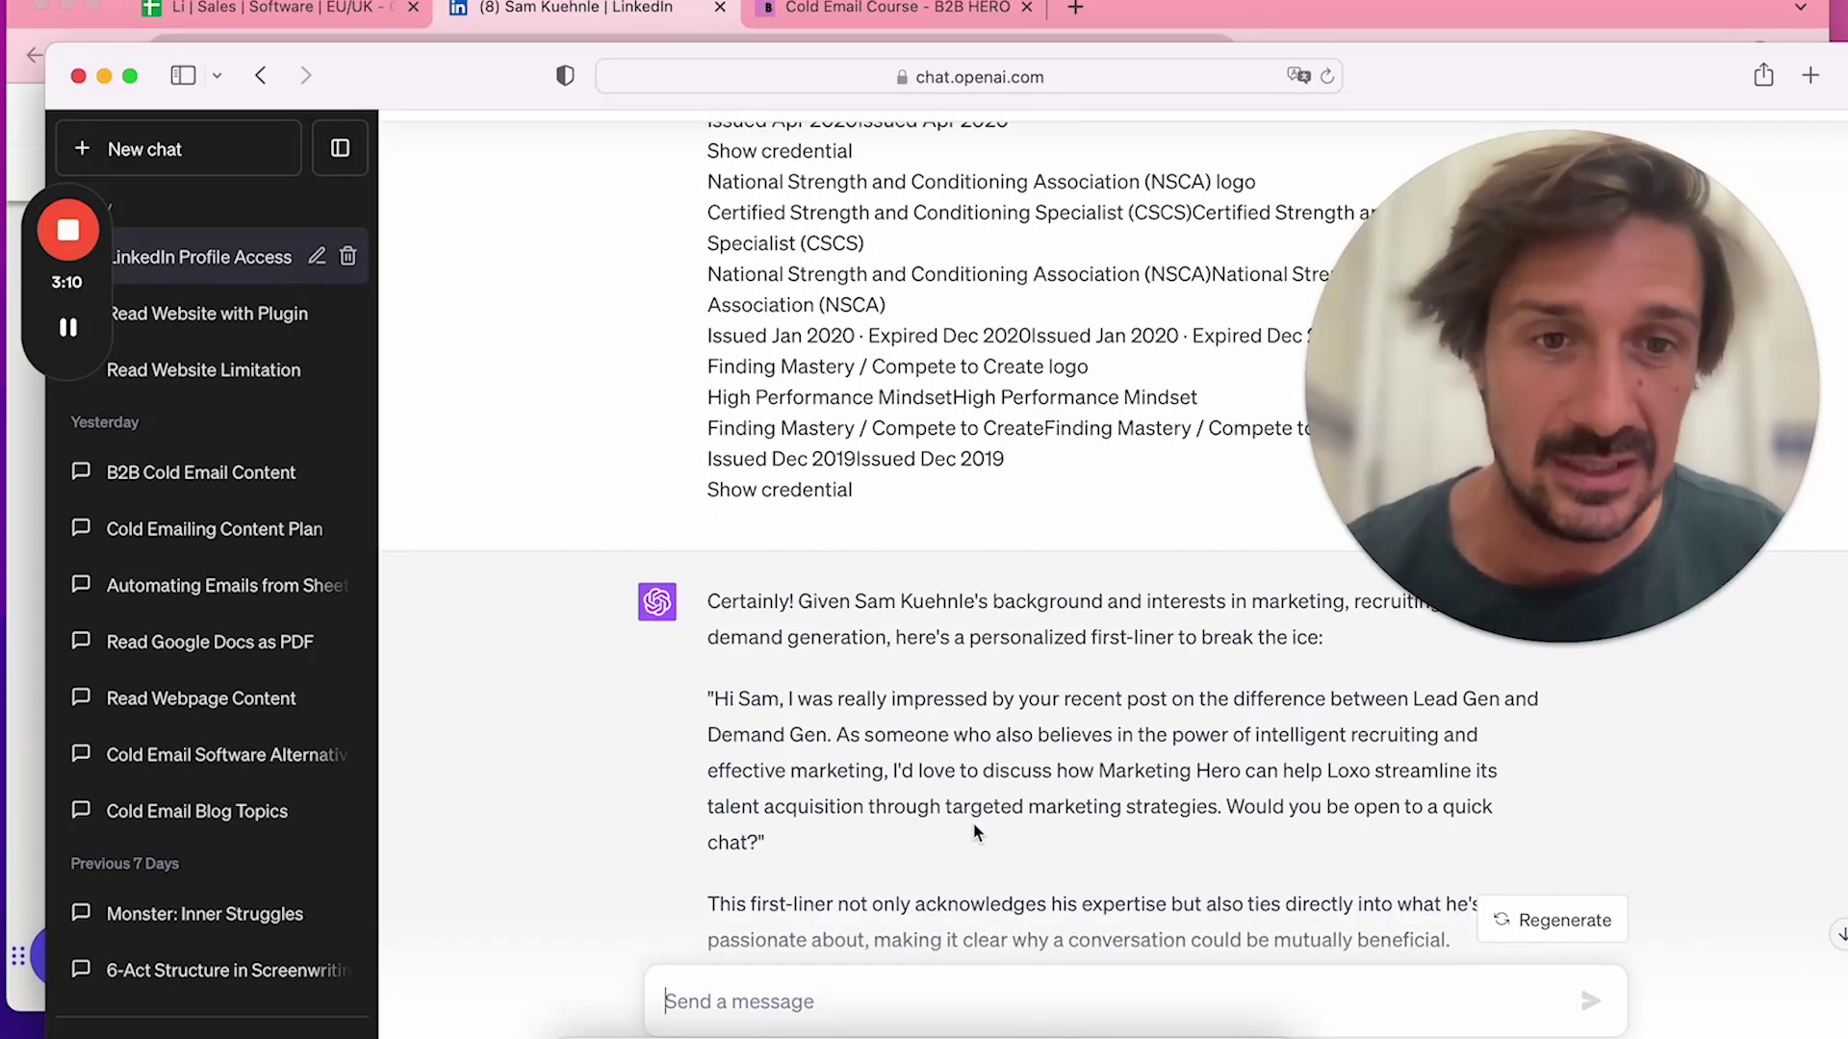
pyautogui.scroll(-1, 975, 831)
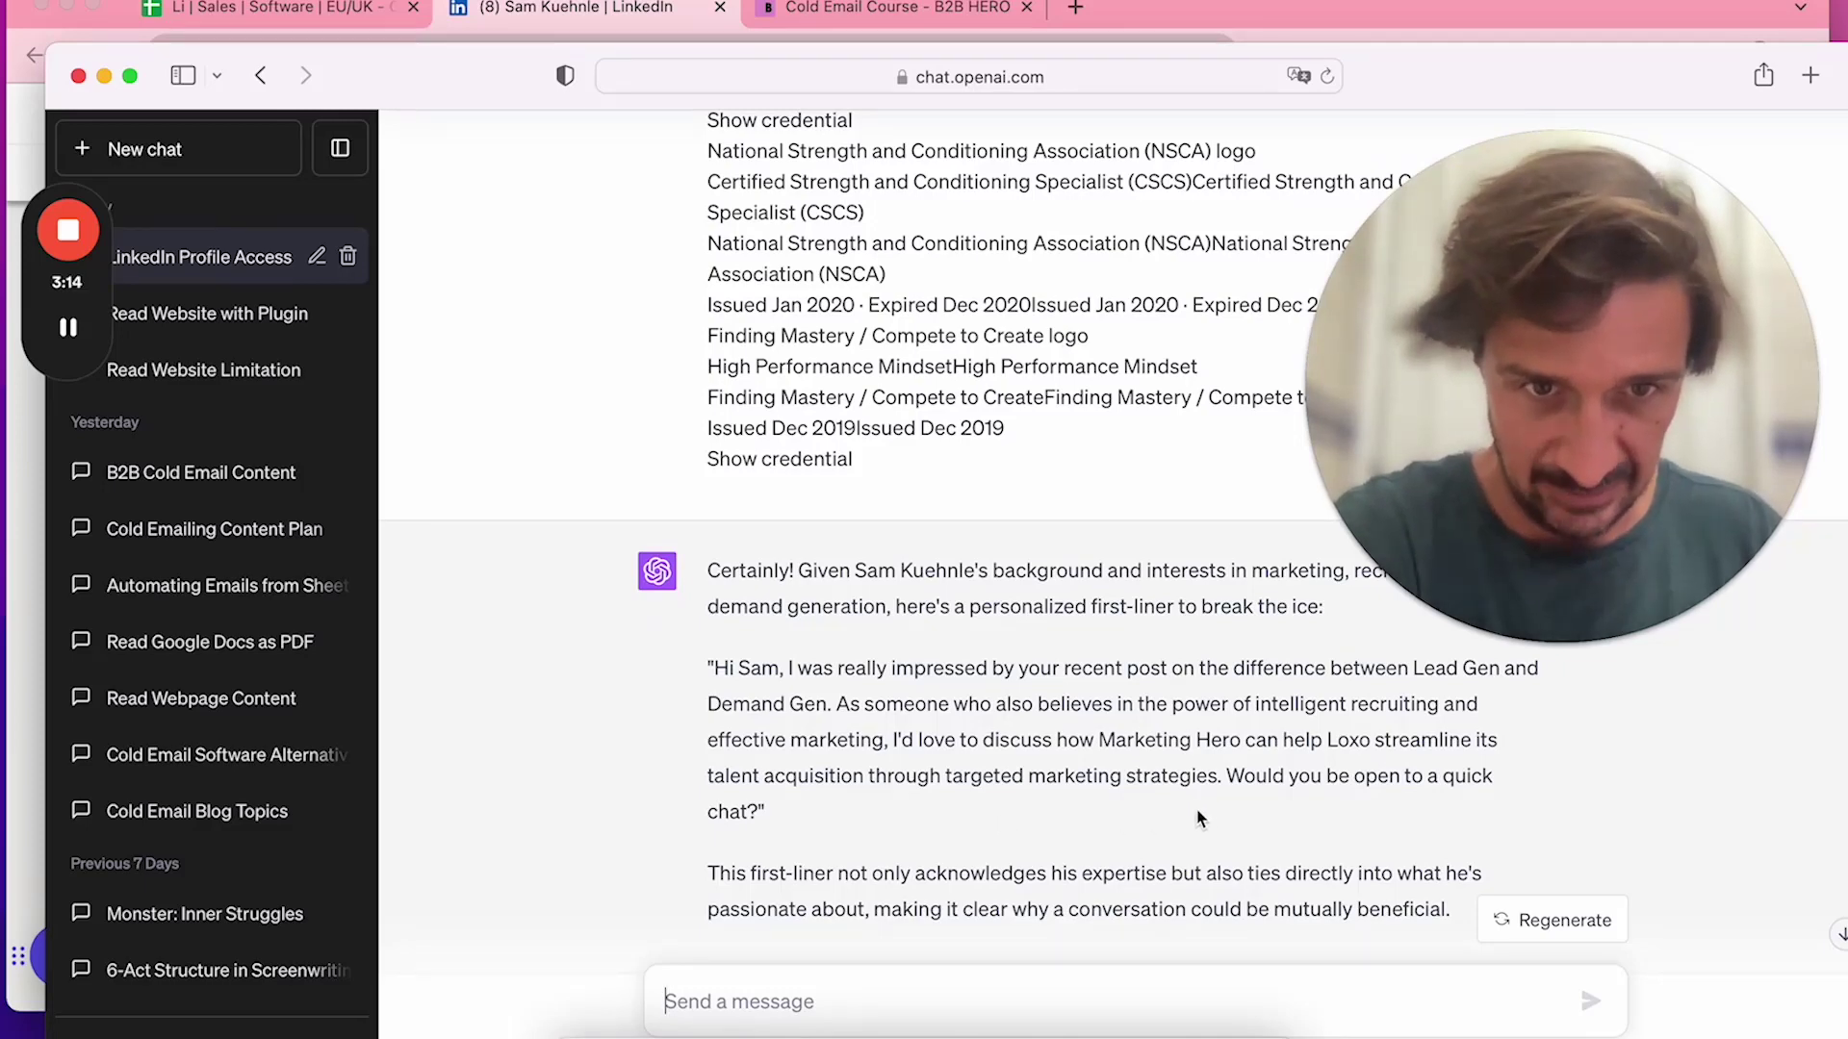
pyautogui.moveTo(1203, 813); pyautogui.dragTo(695, 676)
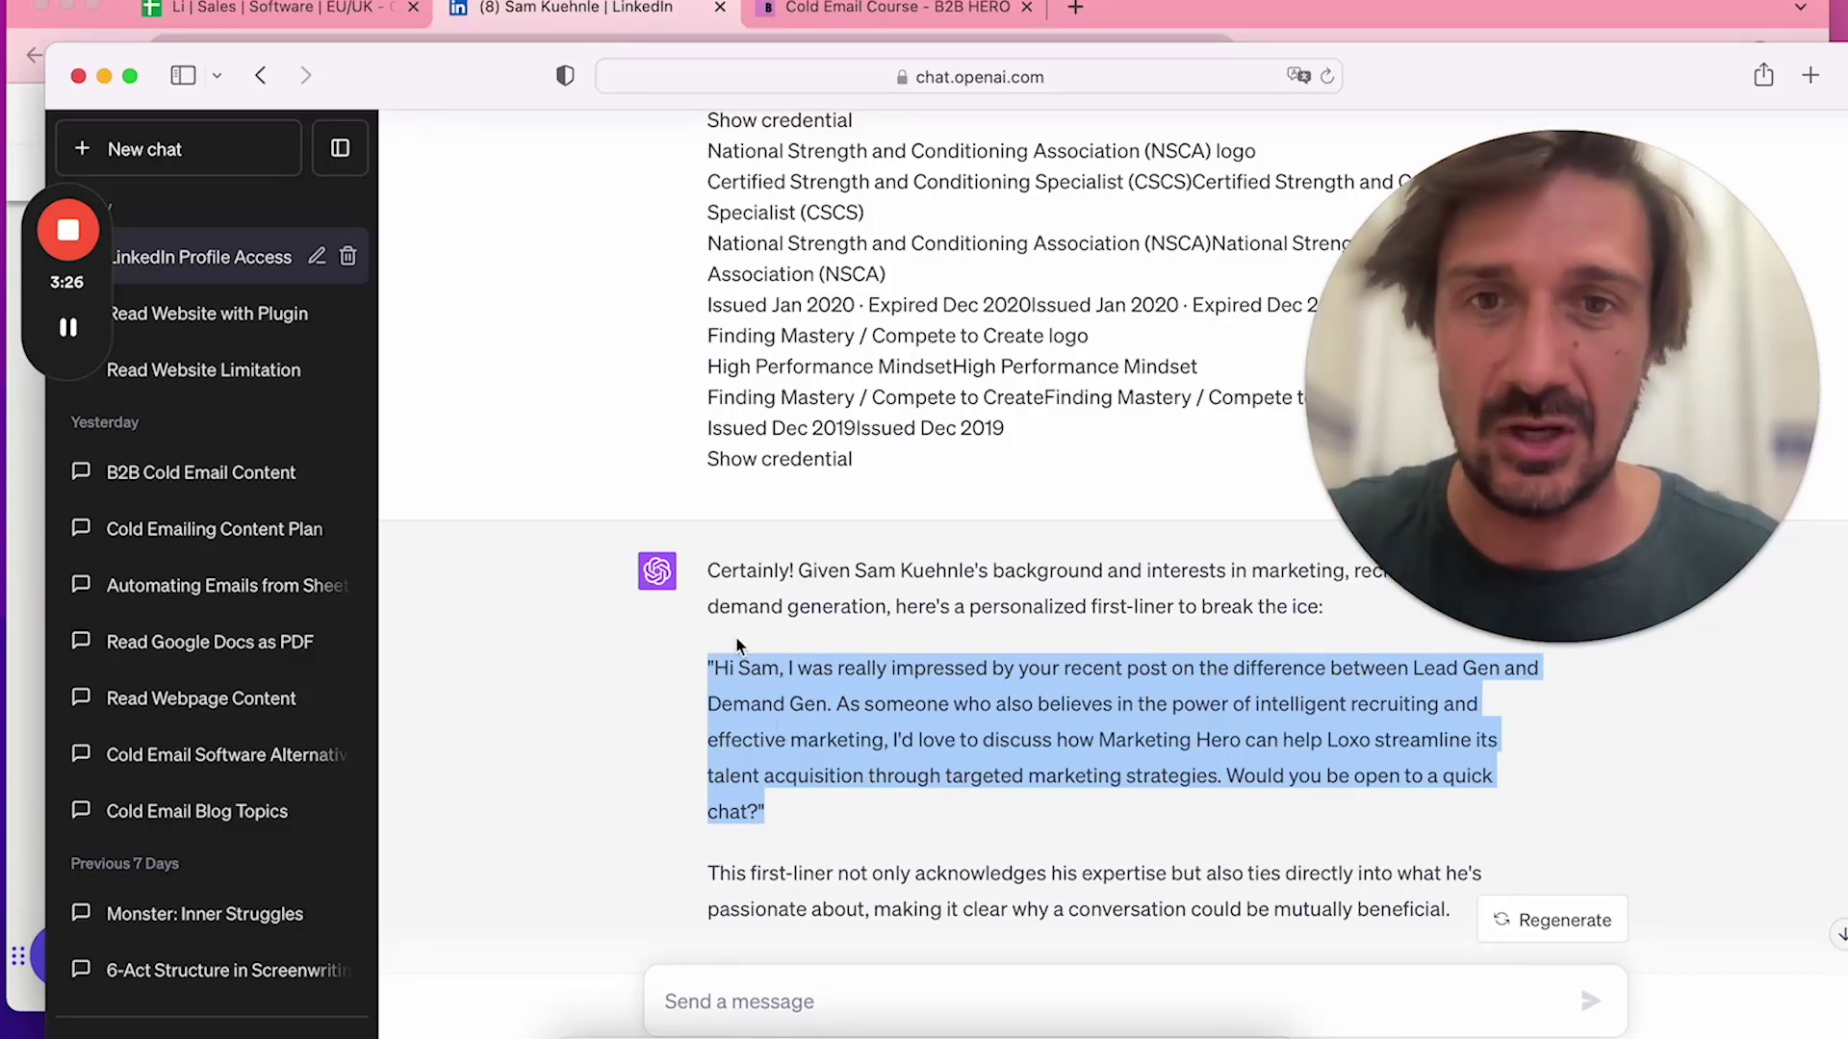
pyautogui.click(231, 168)
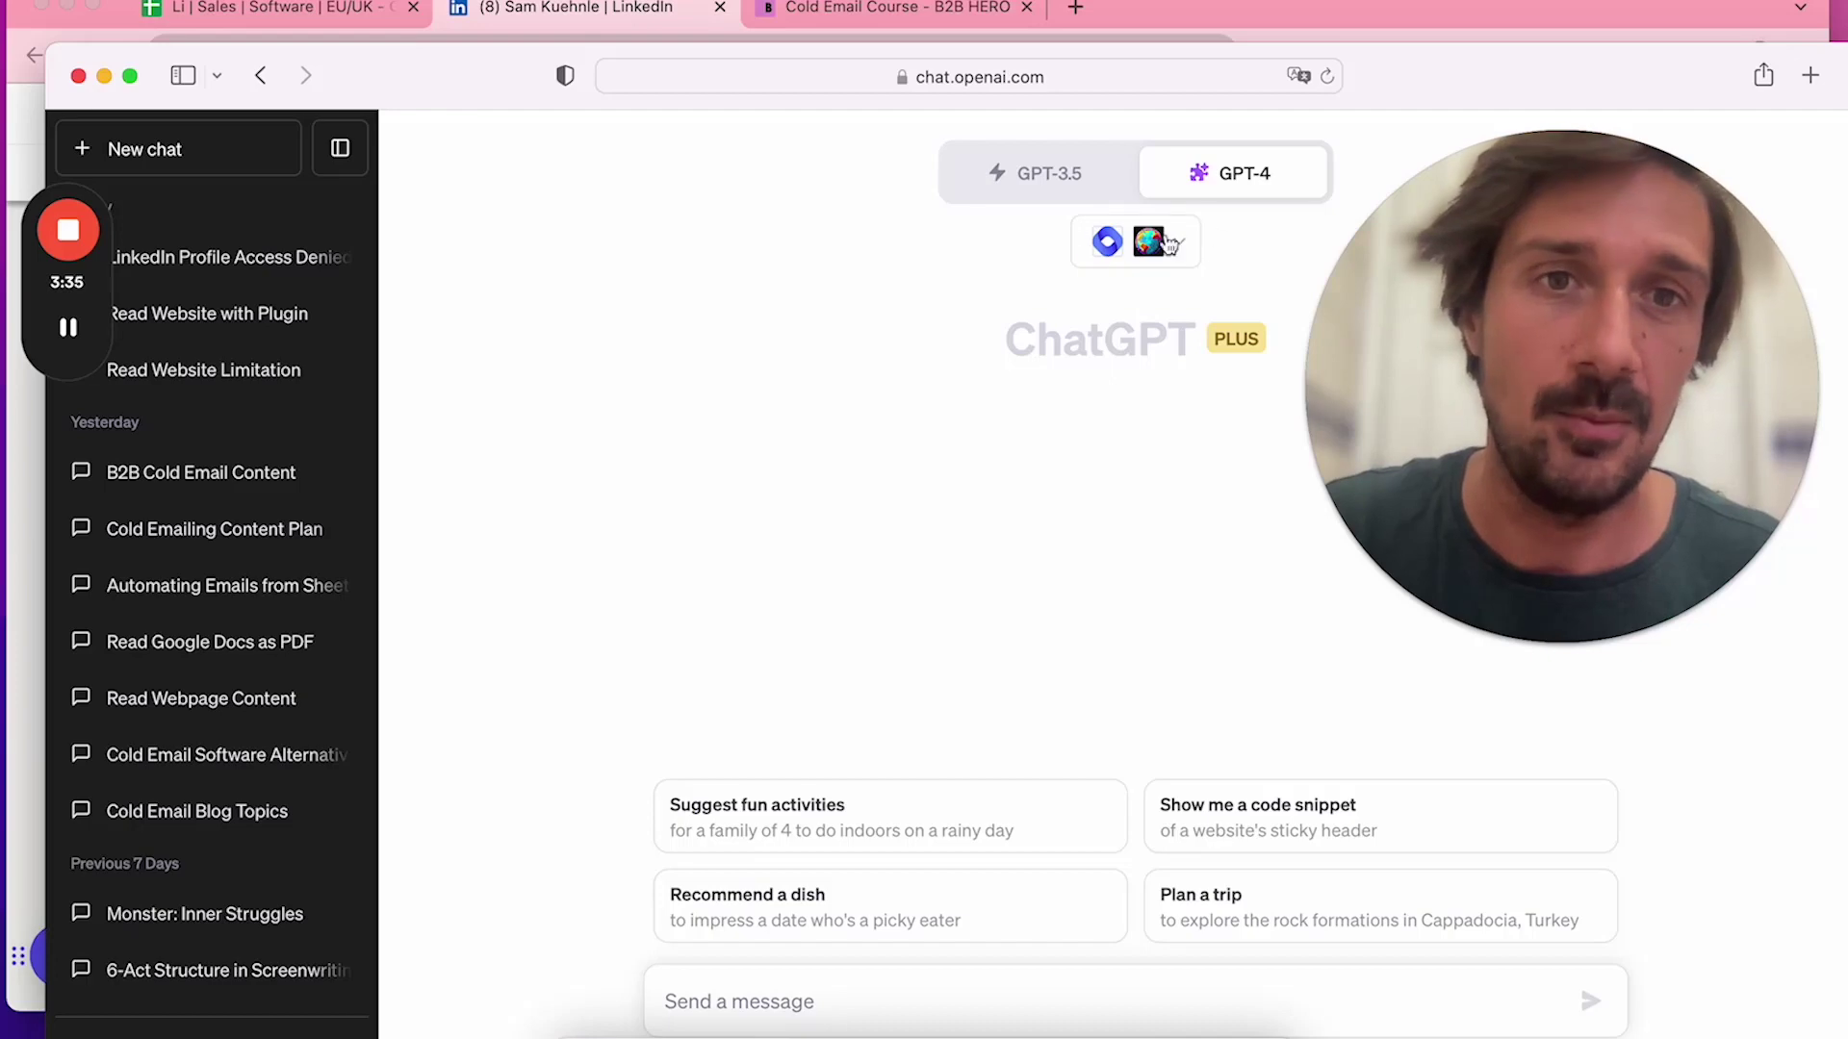
# Request a personal first liner or ice breaker for an outbound message, with the pasted profile
pyautogui.click(763, 991)
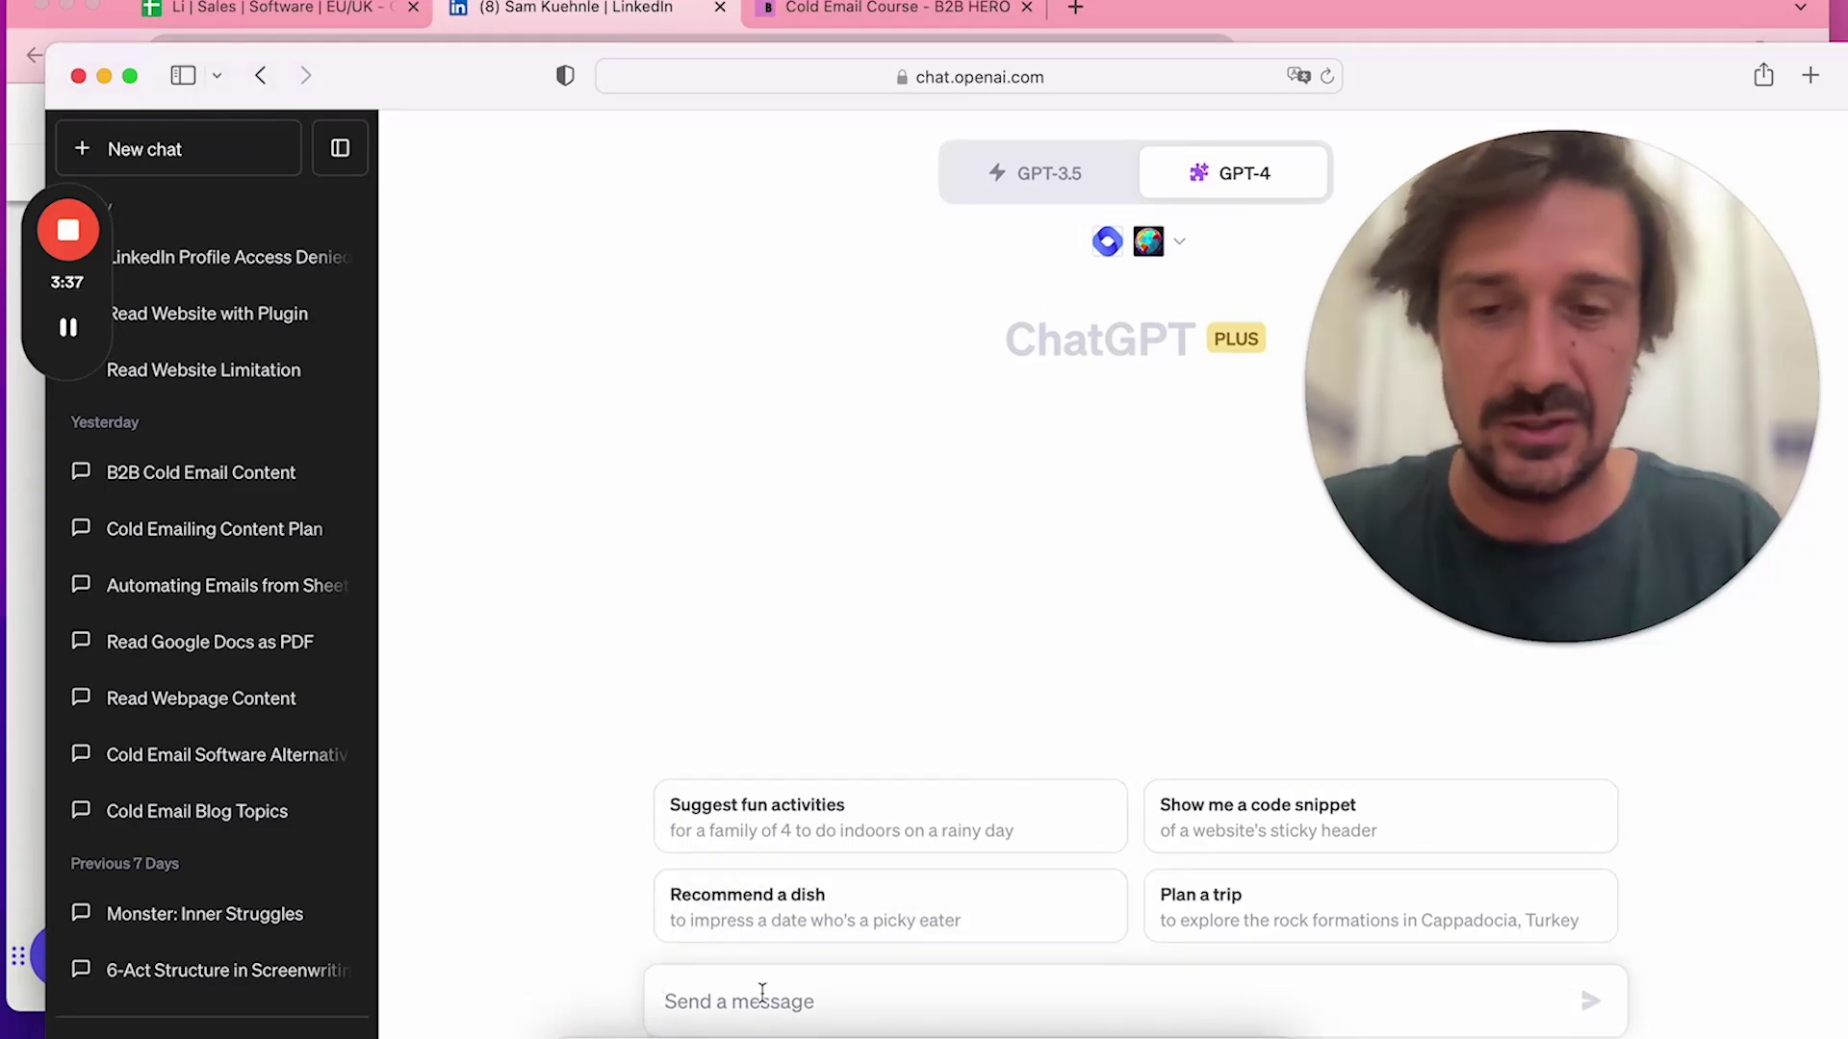
pyautogui.write('Could you write')
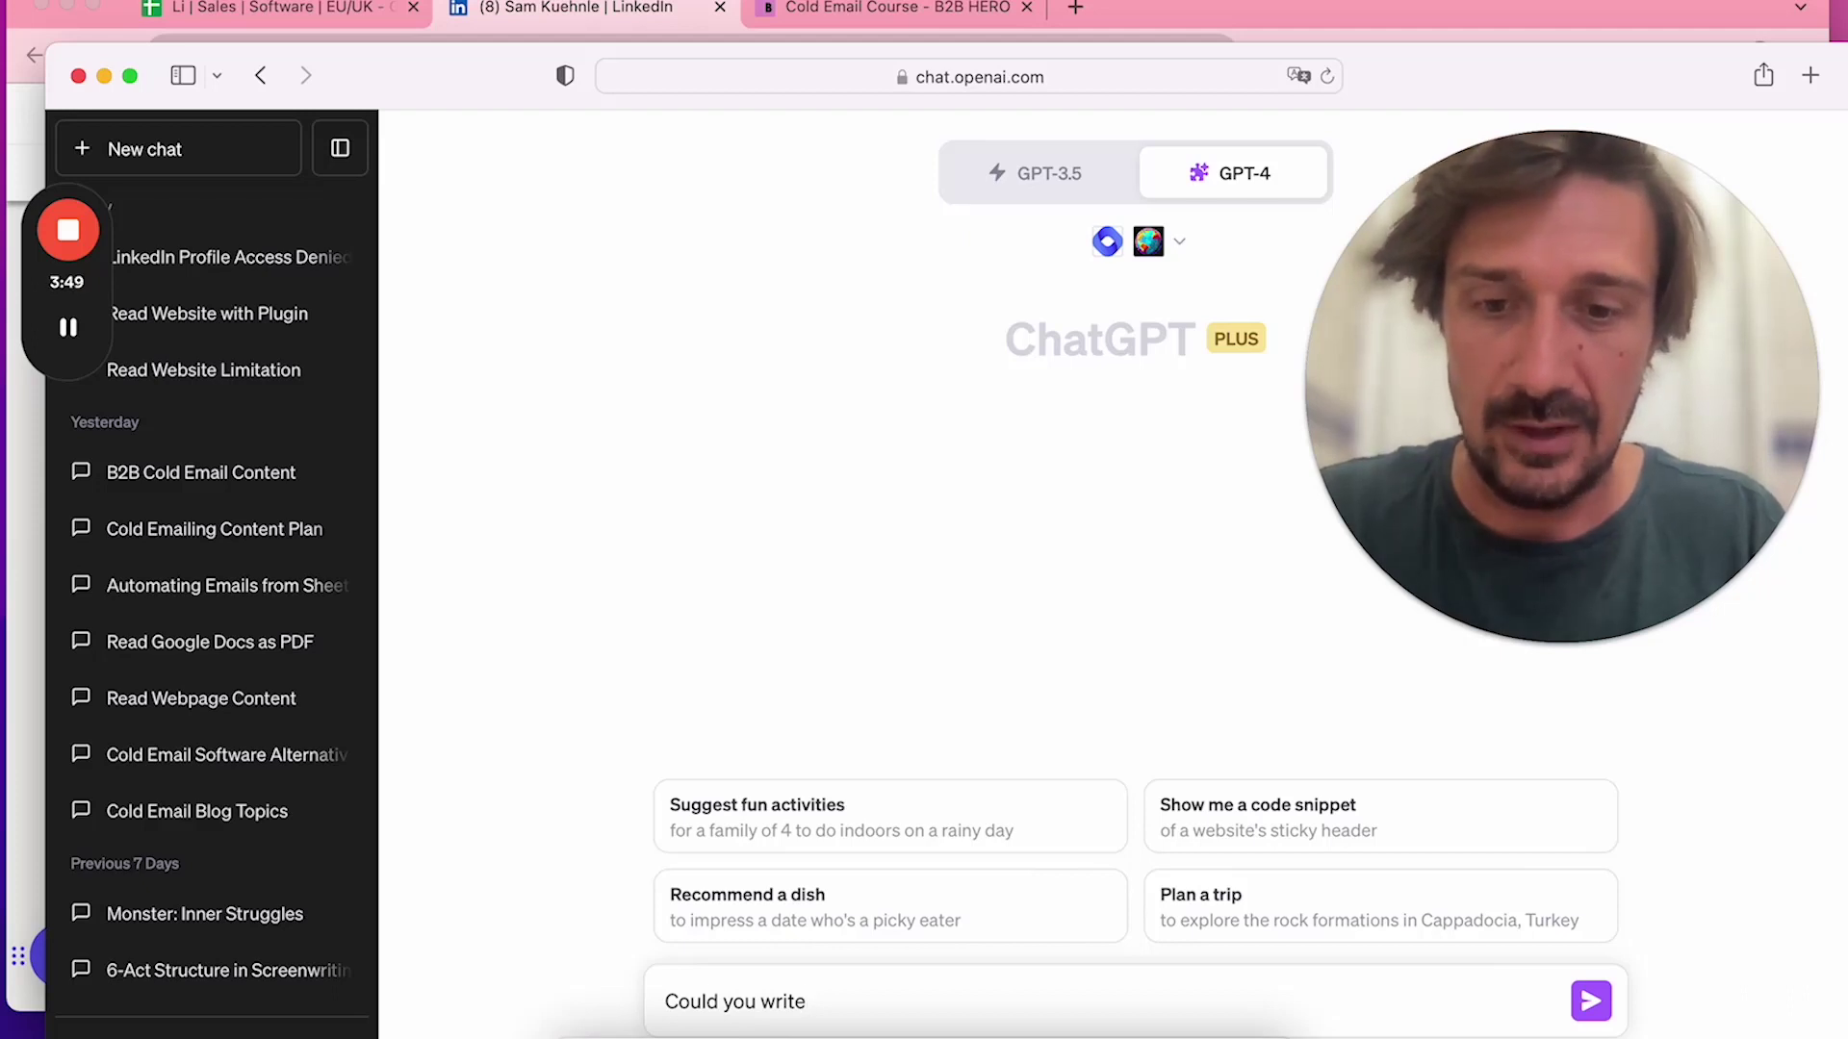
pyautogui.write('me a personal first liner or ice')
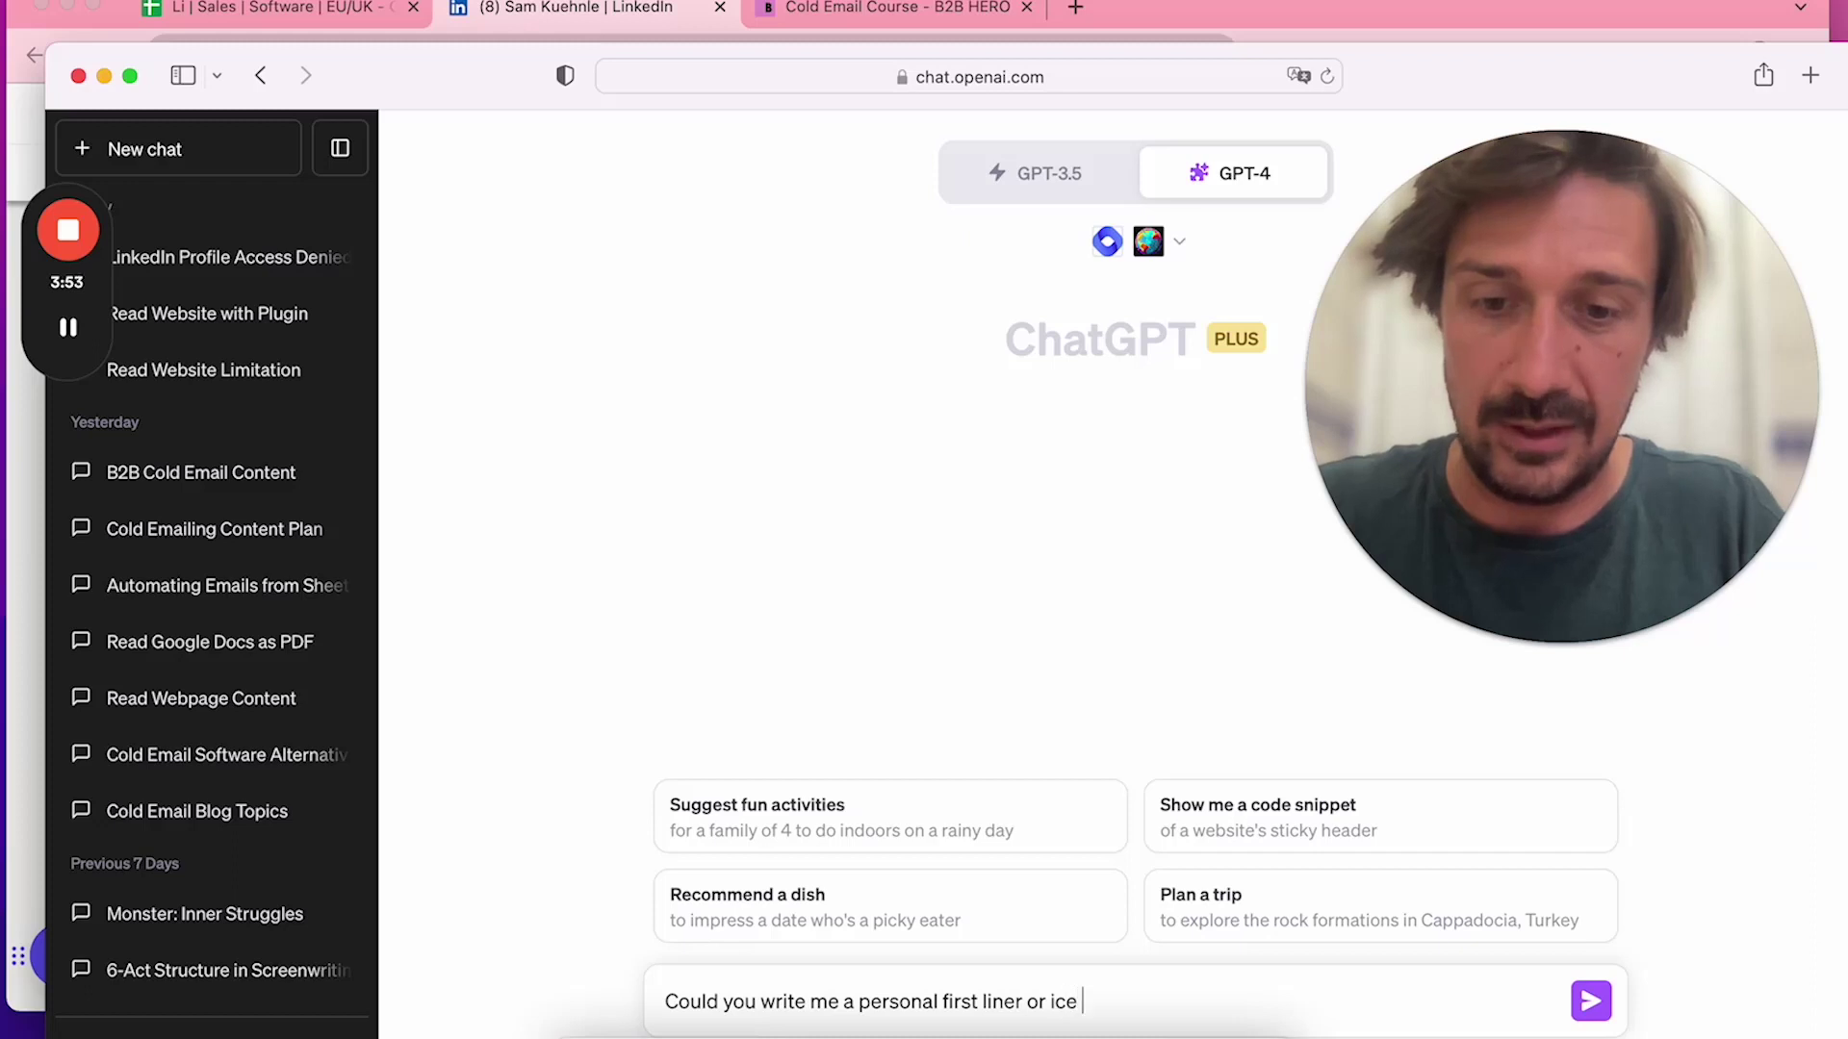
pyautogui.write(' breaker for an out')
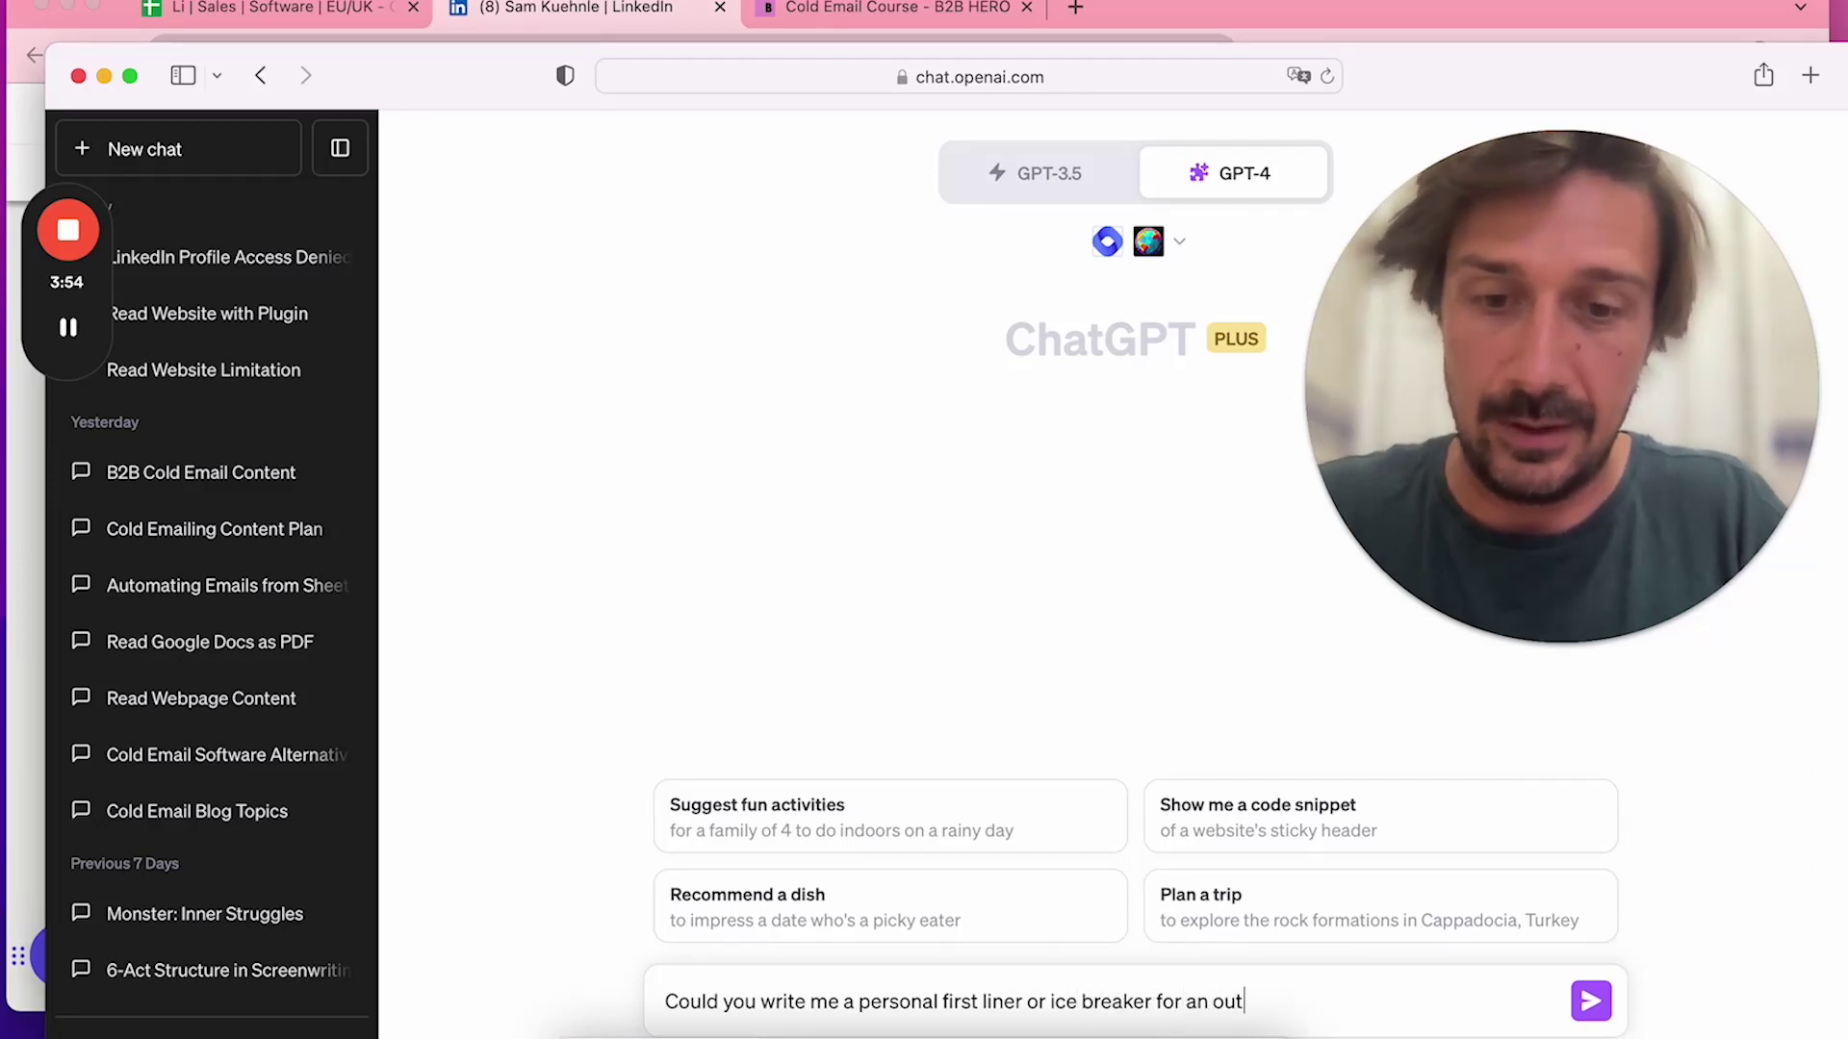
pyautogui.write('bound message t')
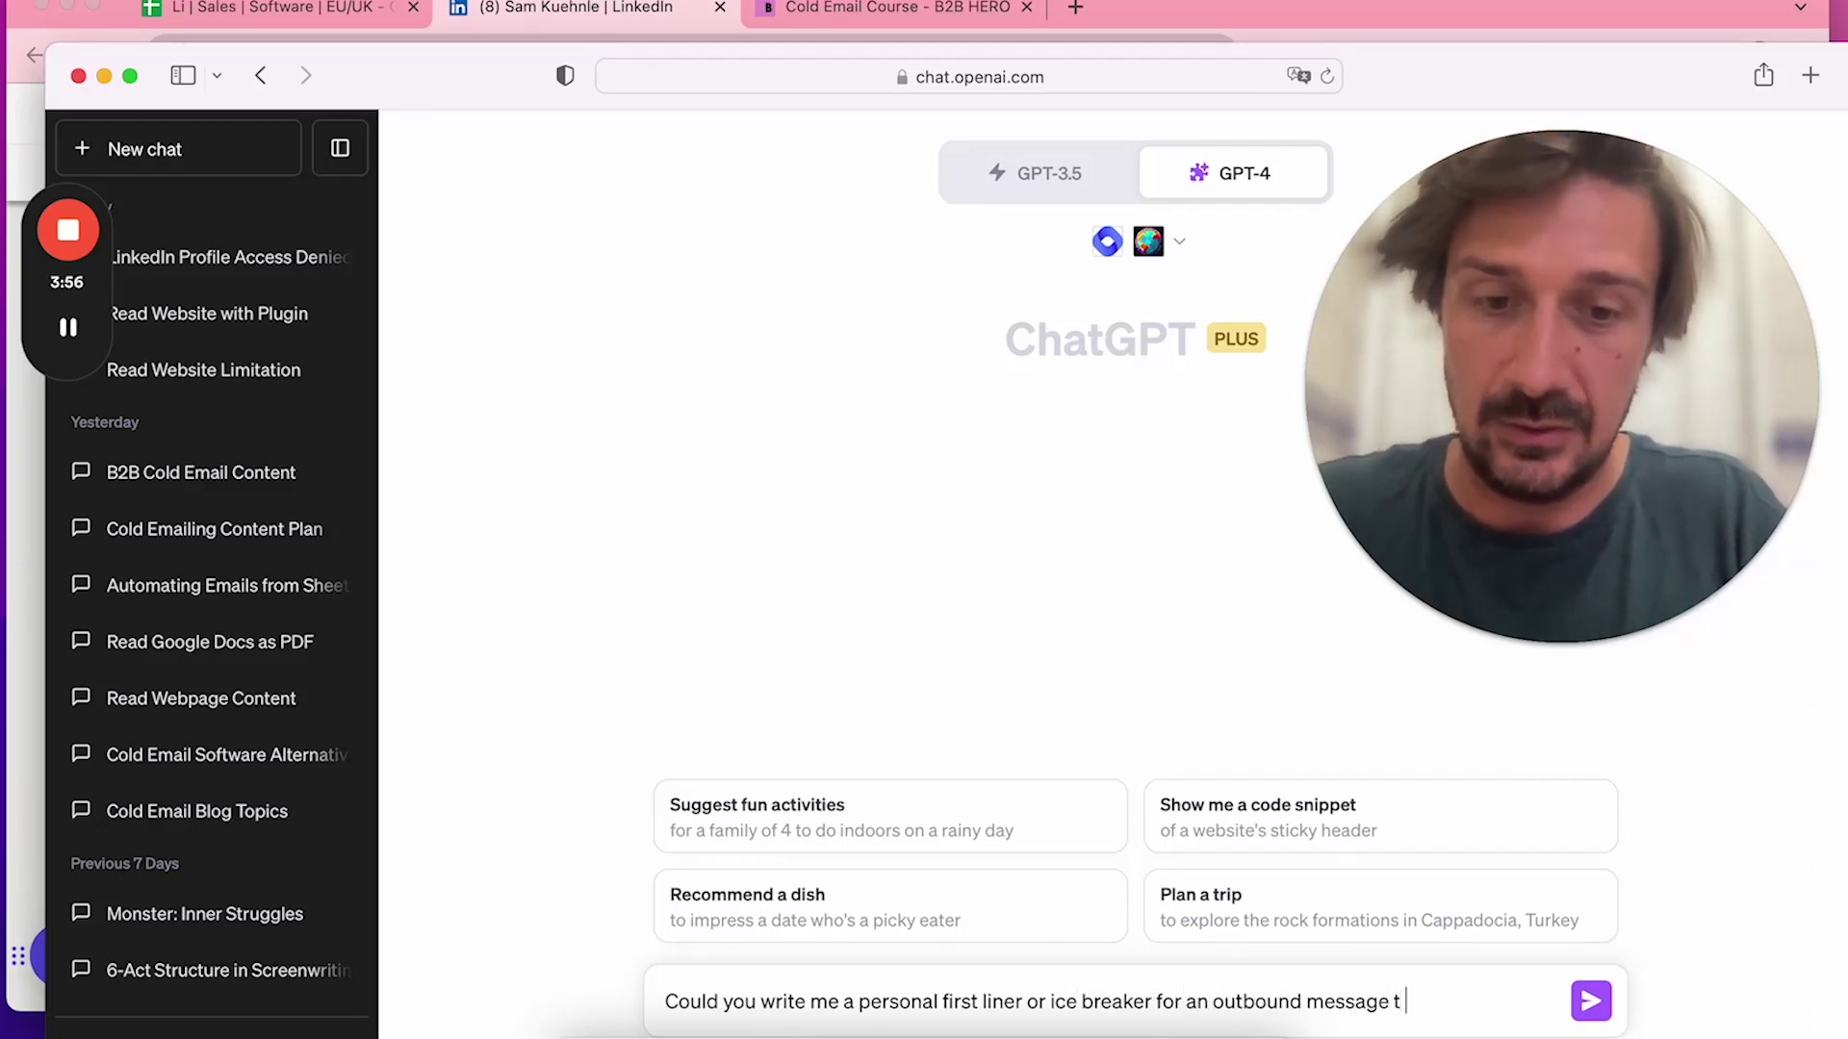
pyautogui.write('o this prospect')
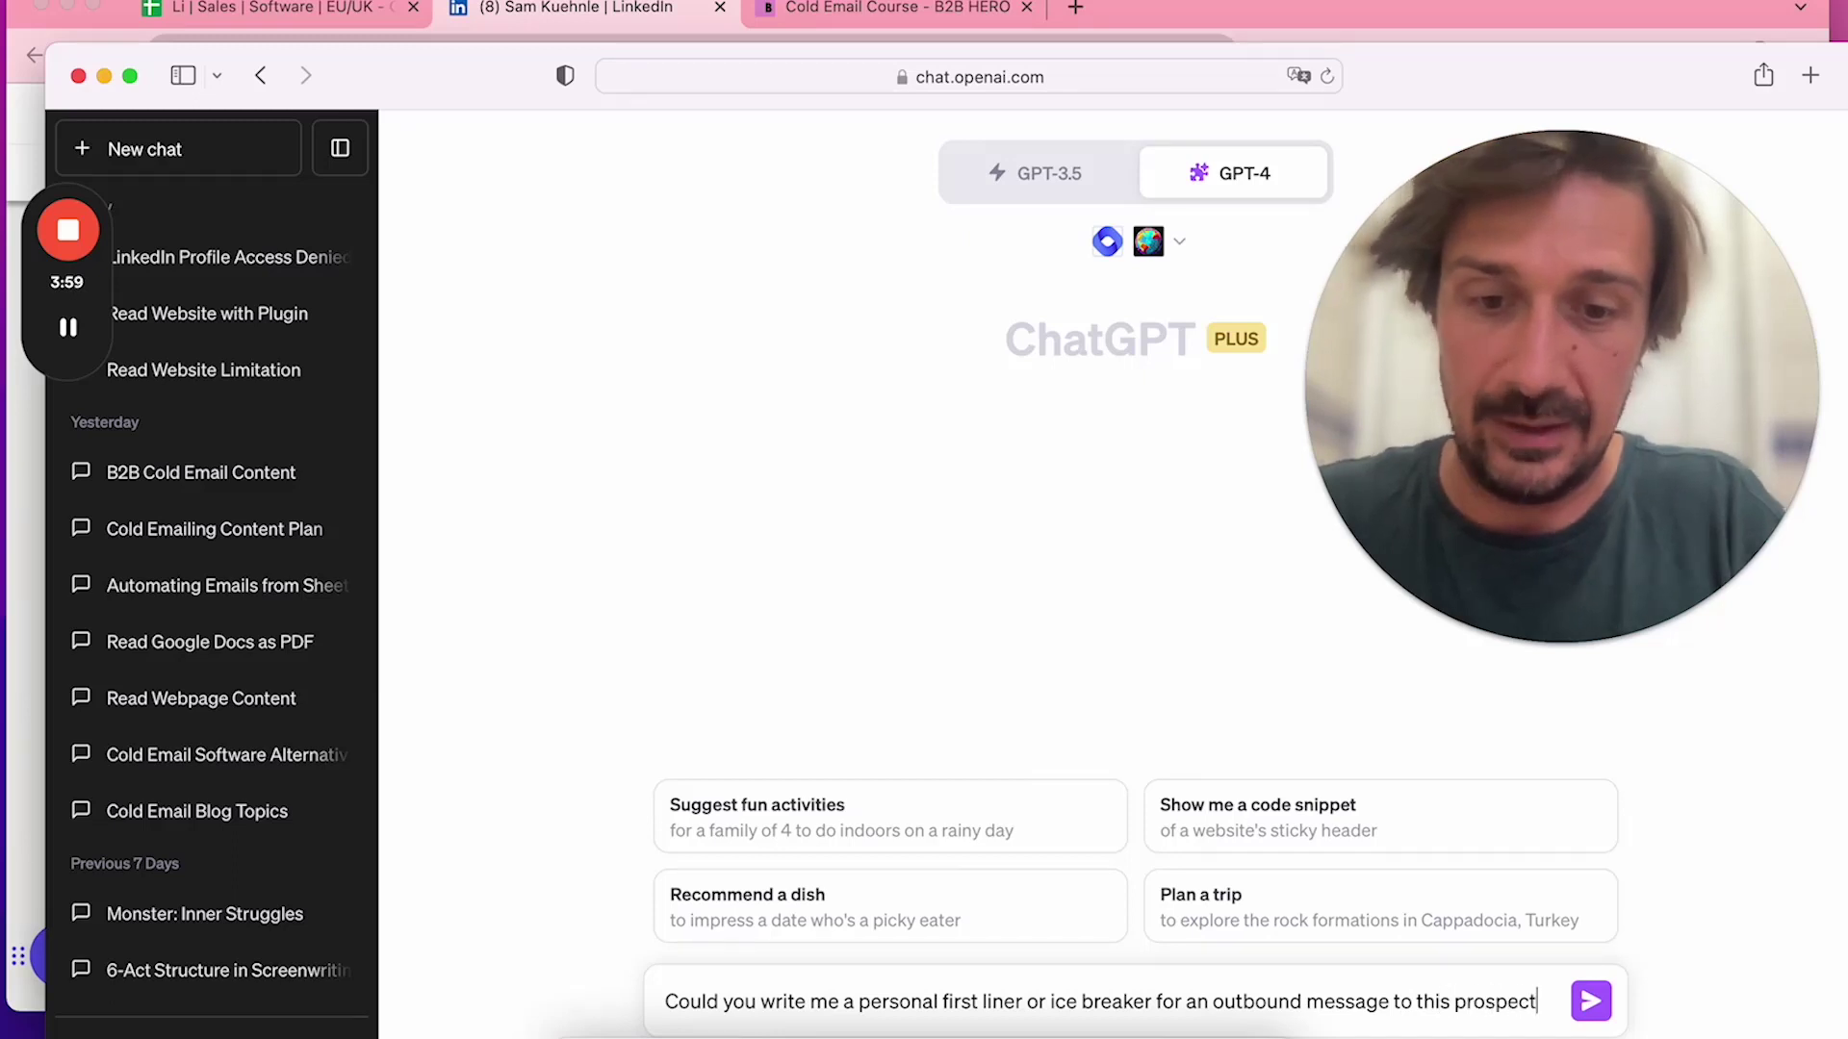
pyautogui.write(' analysing this li')
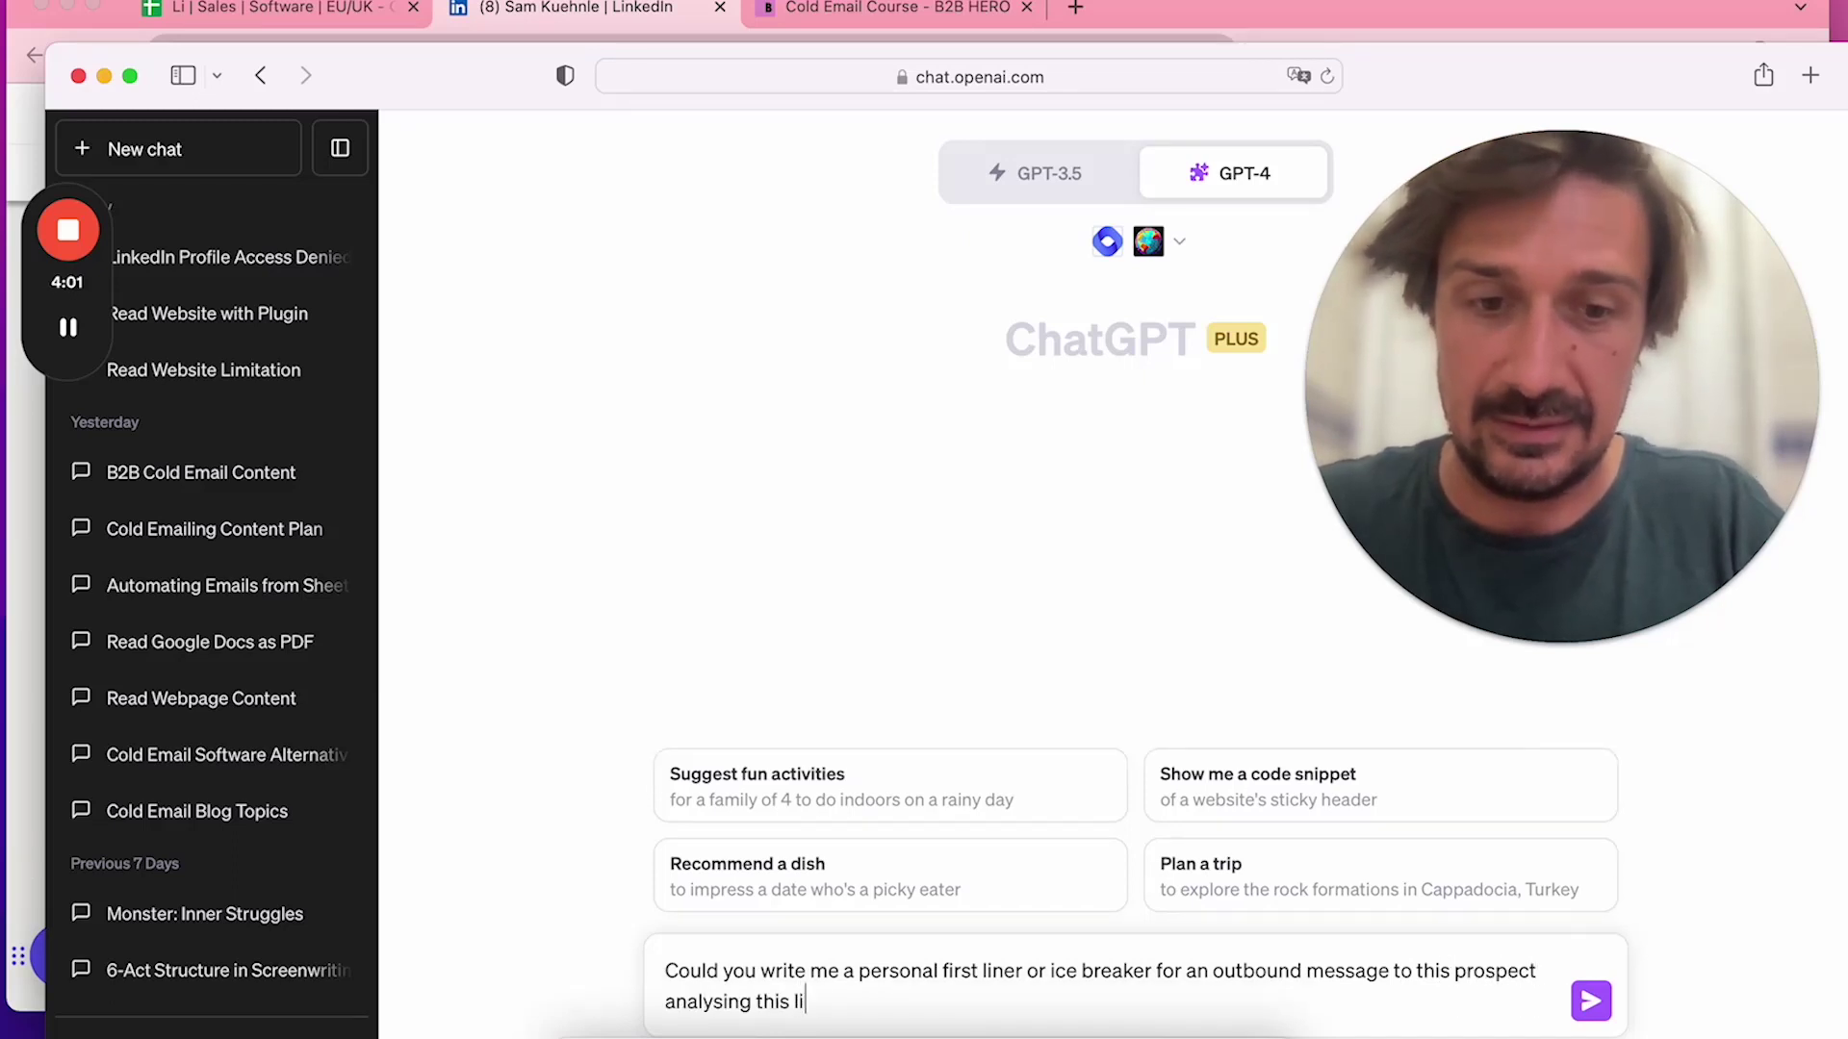
pyautogui.write('nked profile here:')
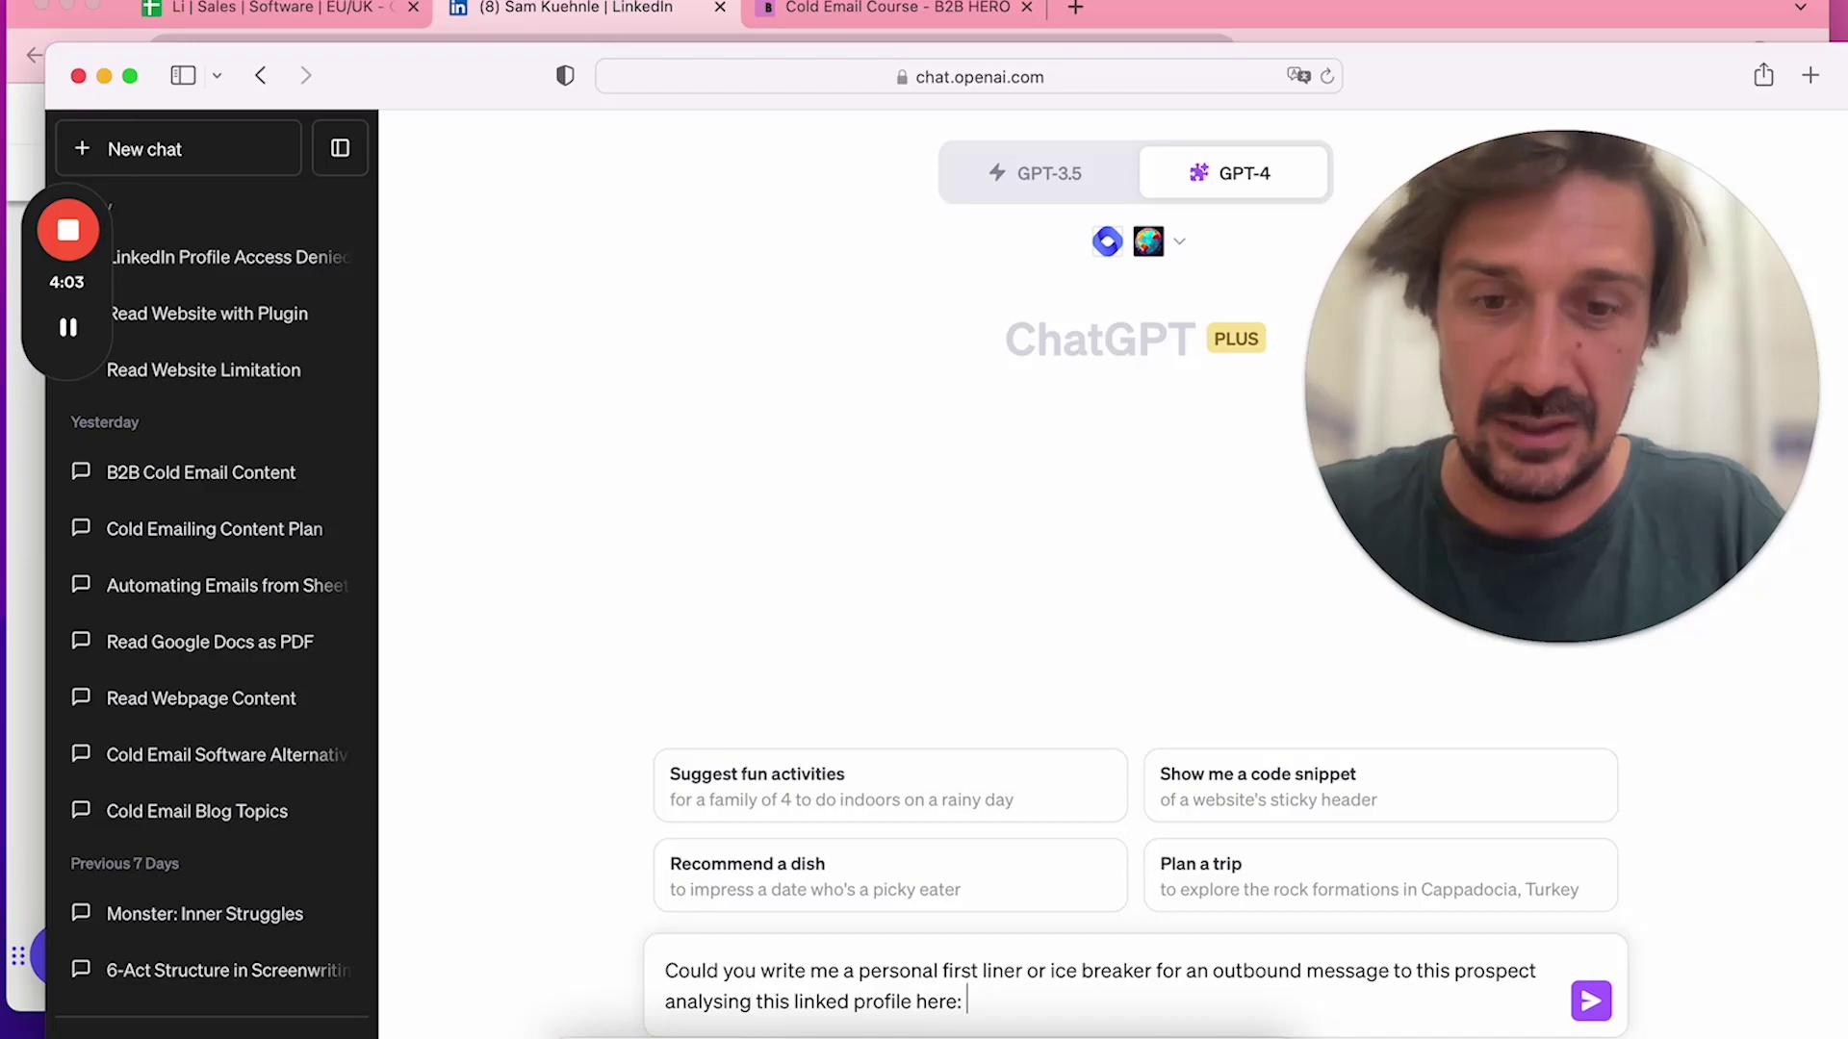
pyautogui.press('super+v')
pyautogui.press('Return')
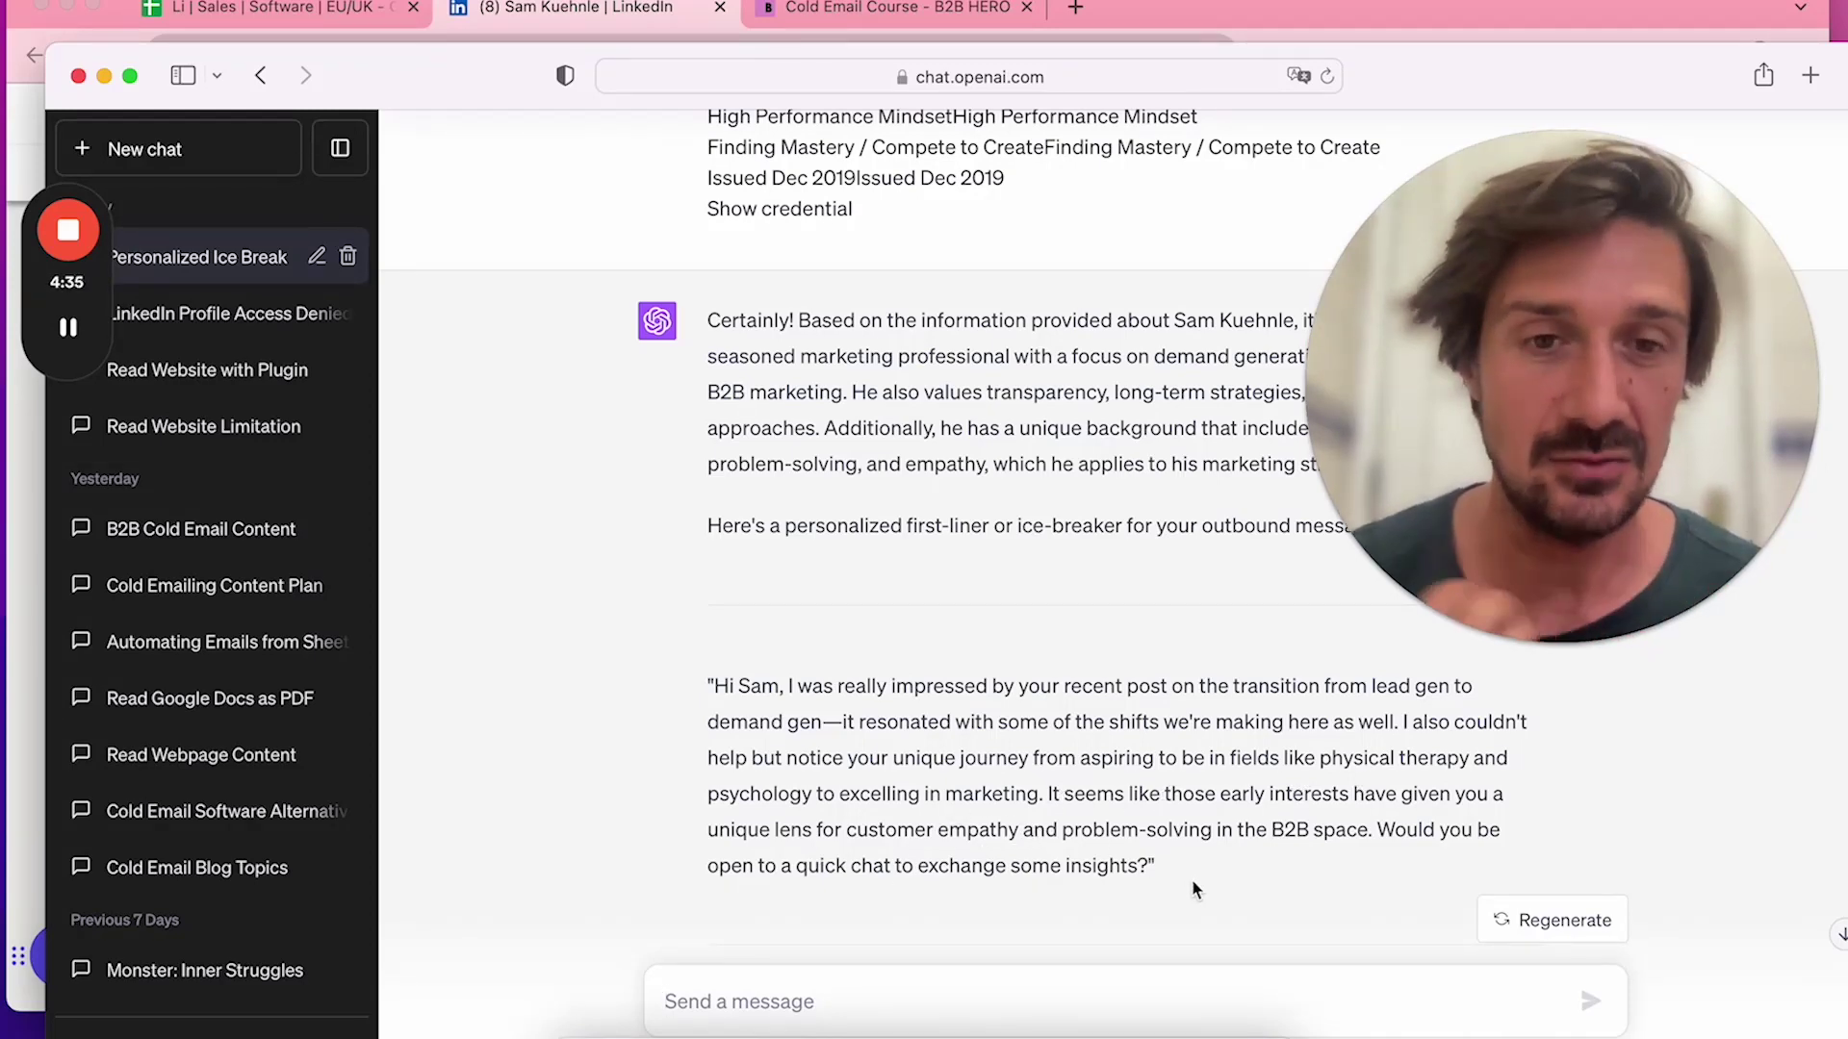
pyautogui.moveTo(1191, 880); pyautogui.dragTo(947, 783)
# Ask for five different shorter sentences, each focused on one aspect of the profile
pyautogui.click(947, 782)
pyautogui.click(751, 996)
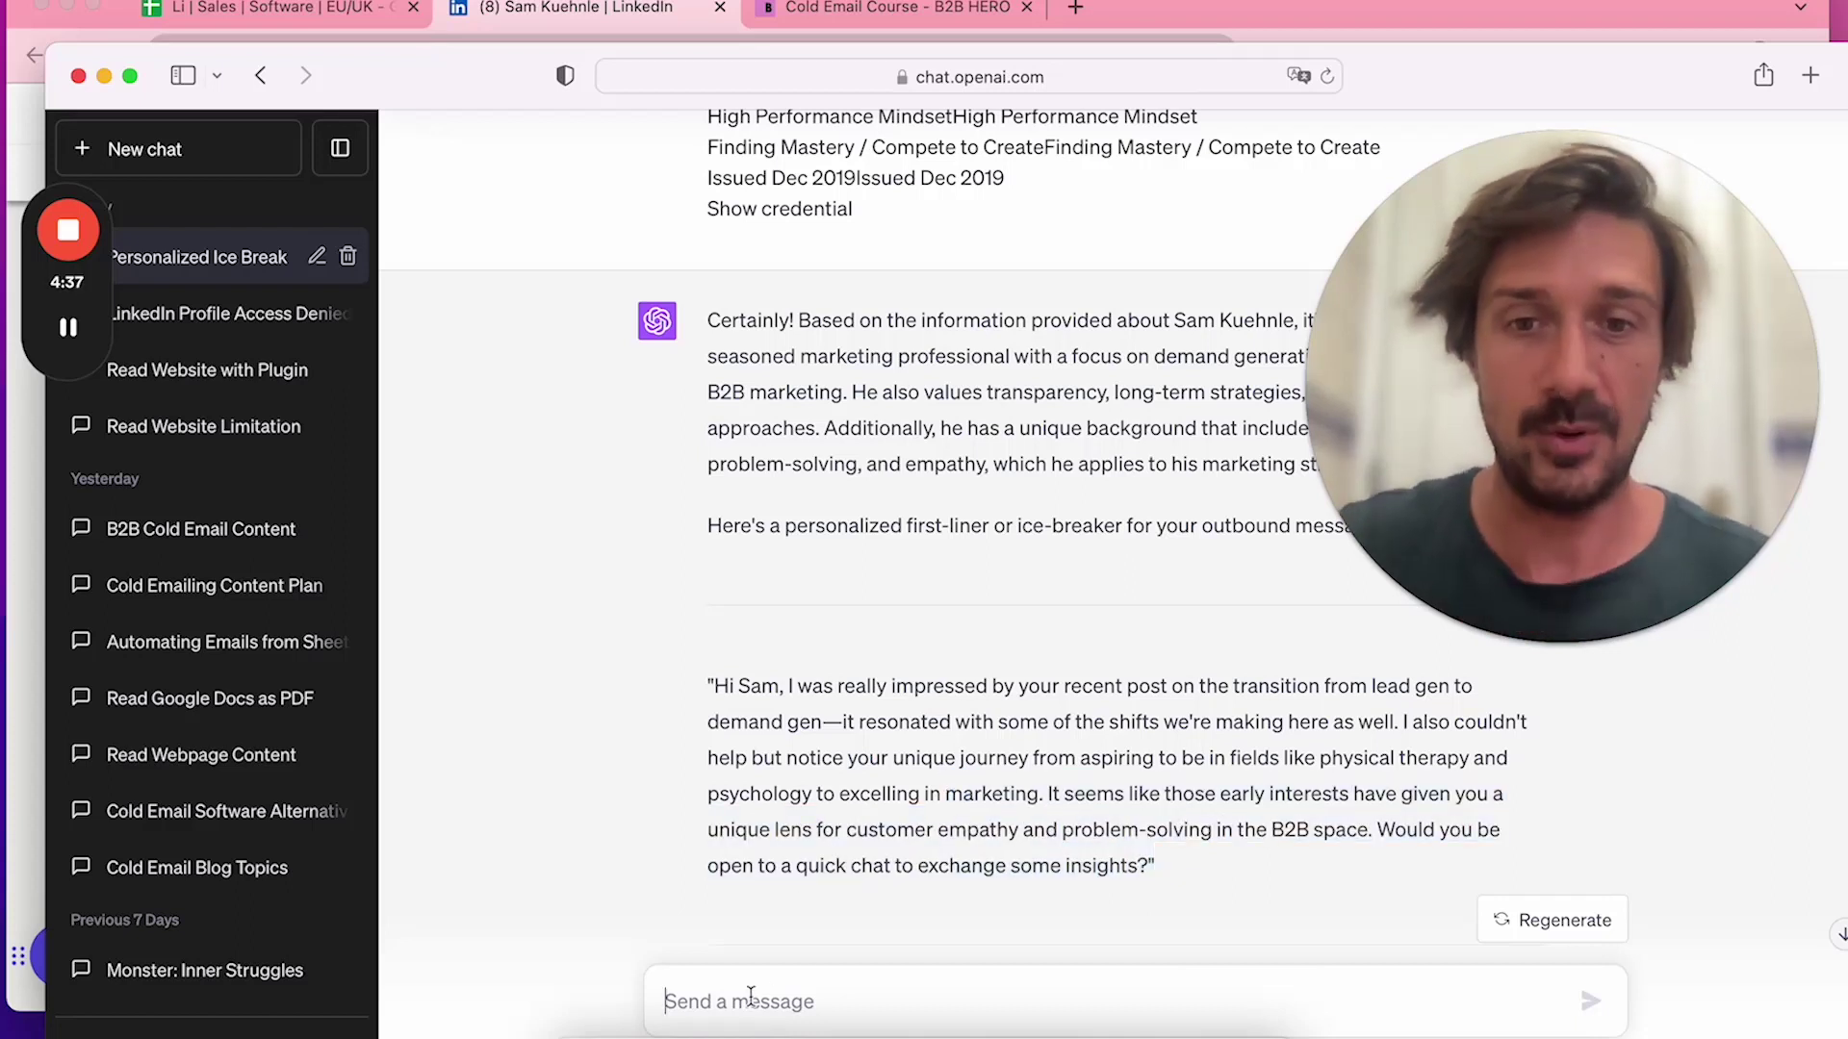
pyautogui.write('can u')
pyautogui.write('ou make the s')
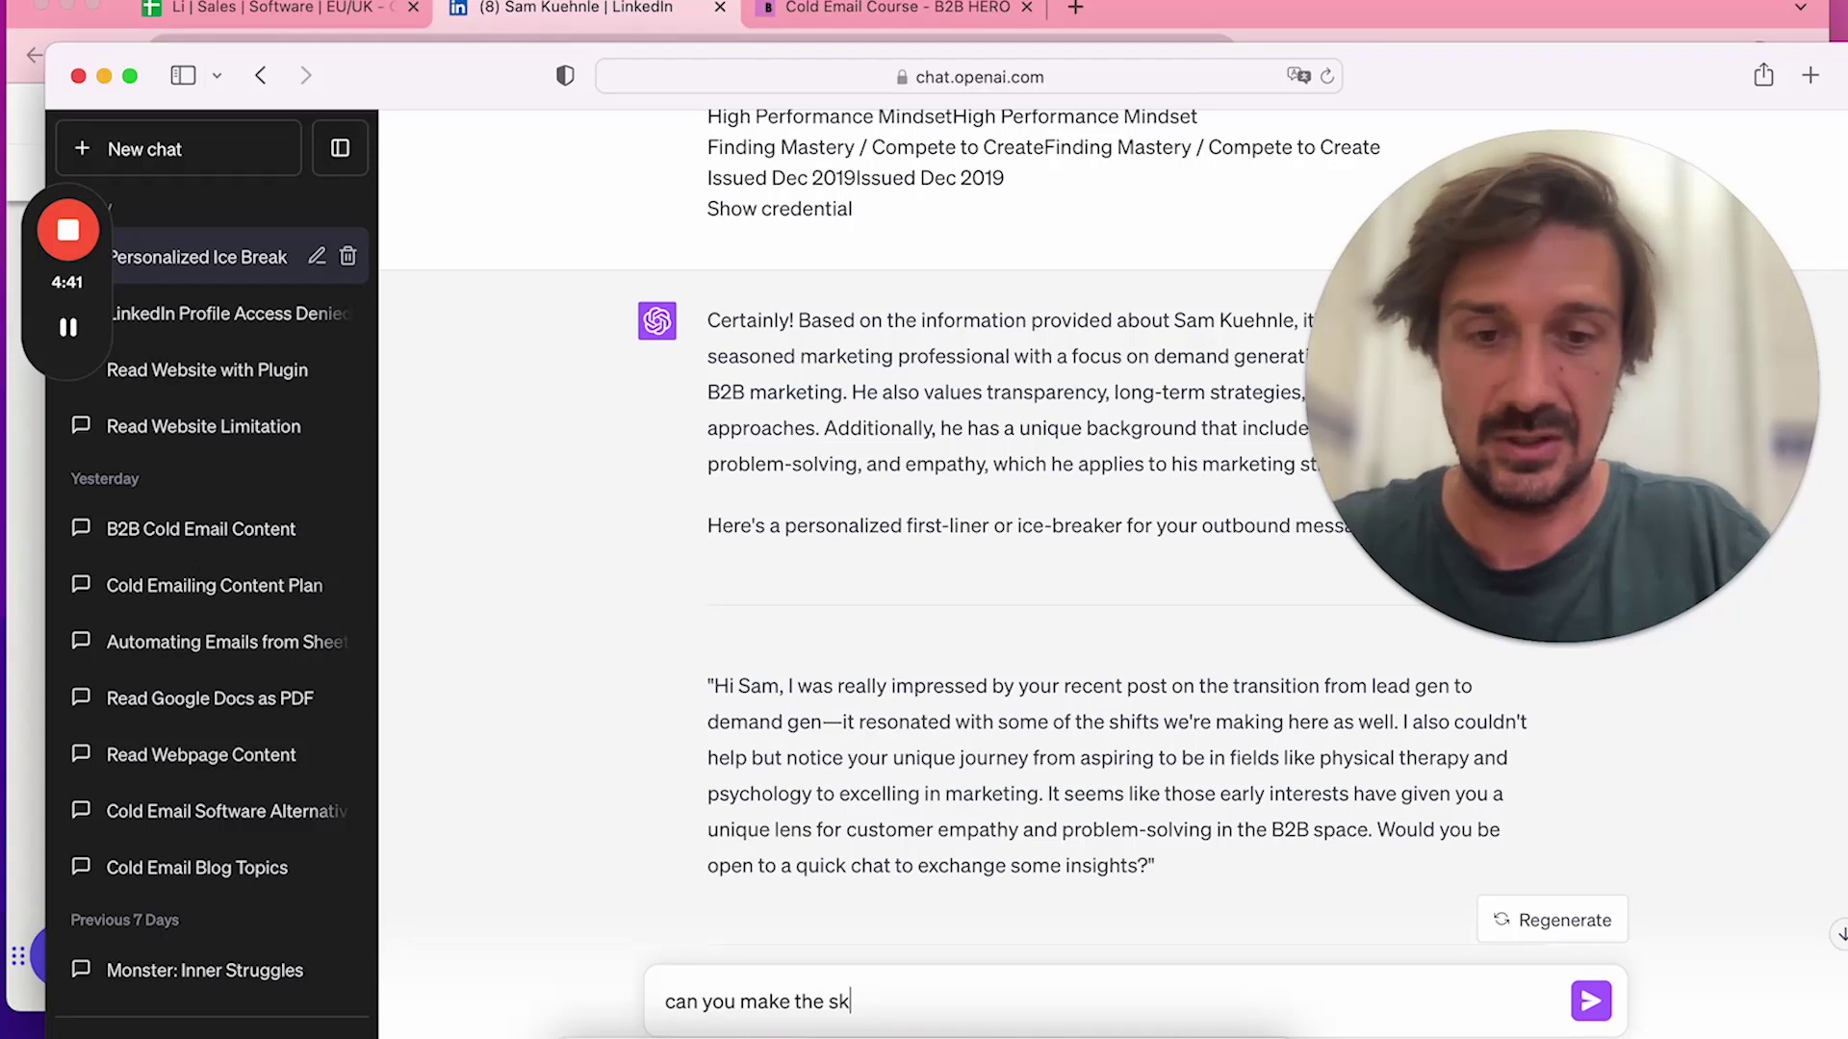
pyautogui.write('just a shorter')
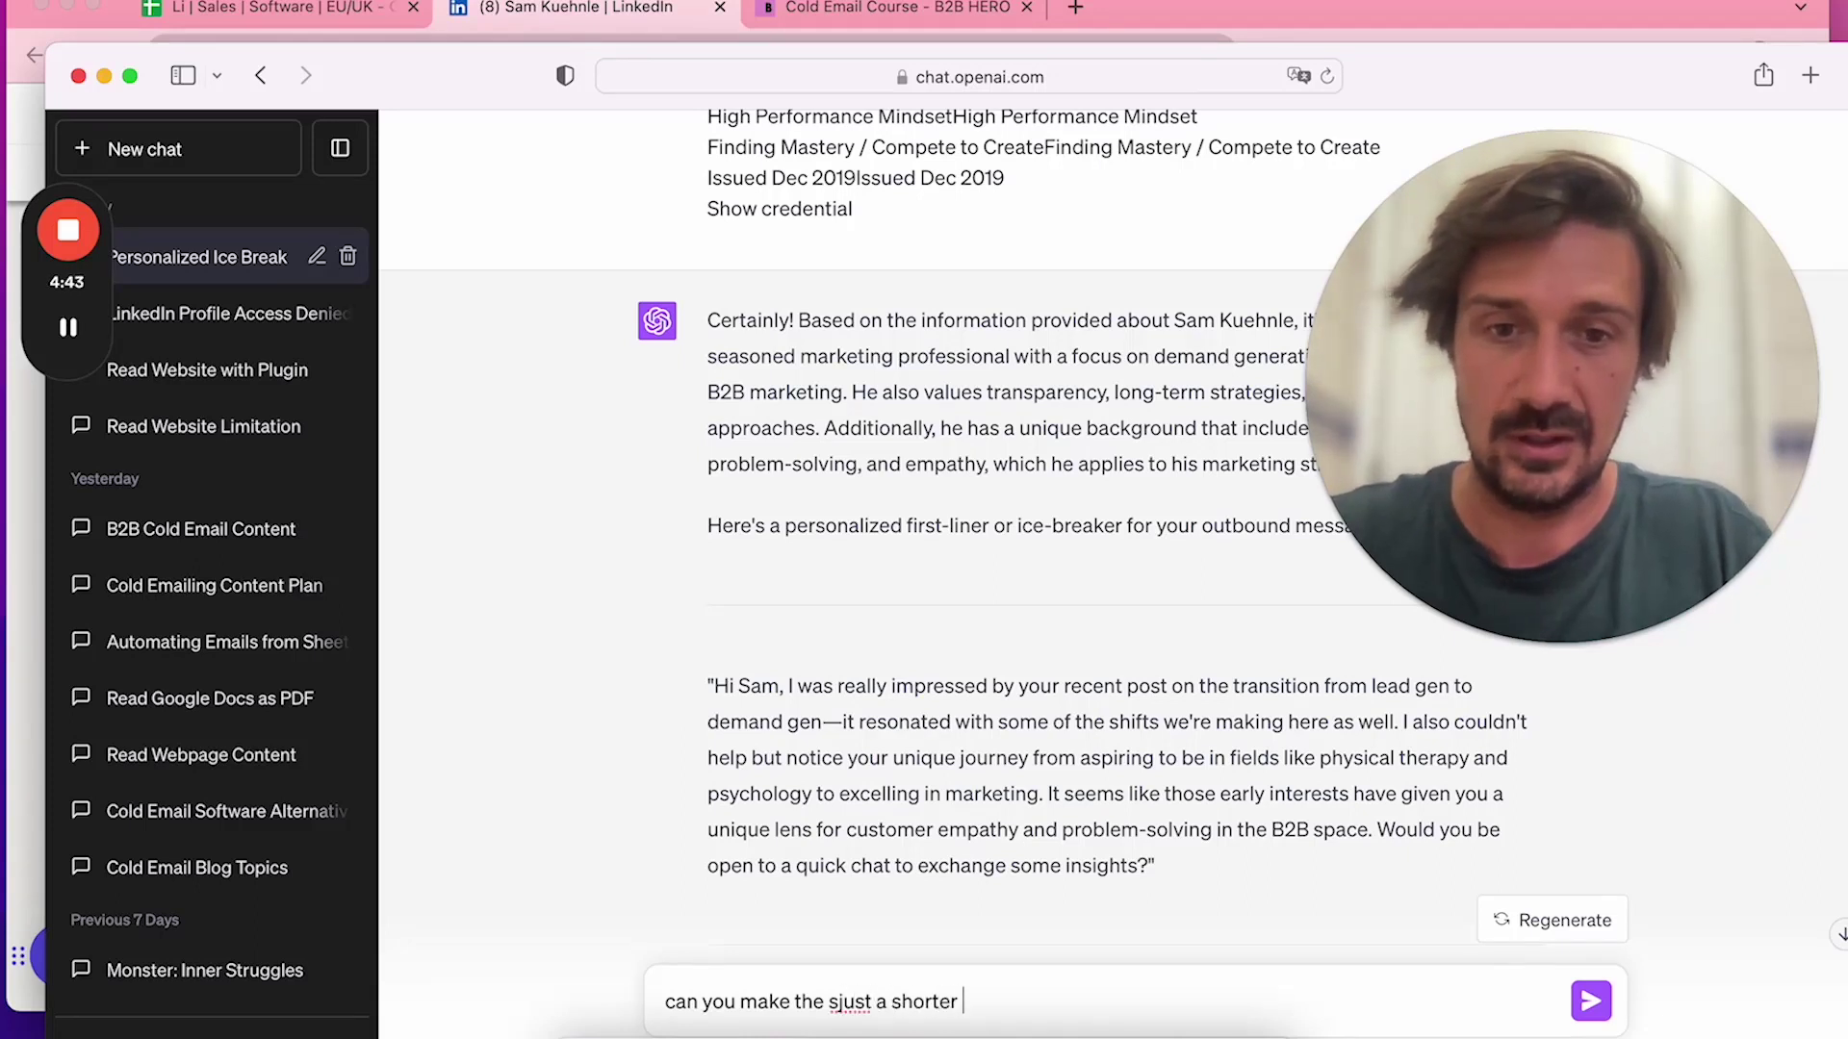
pyautogui.write(' sentenced for')
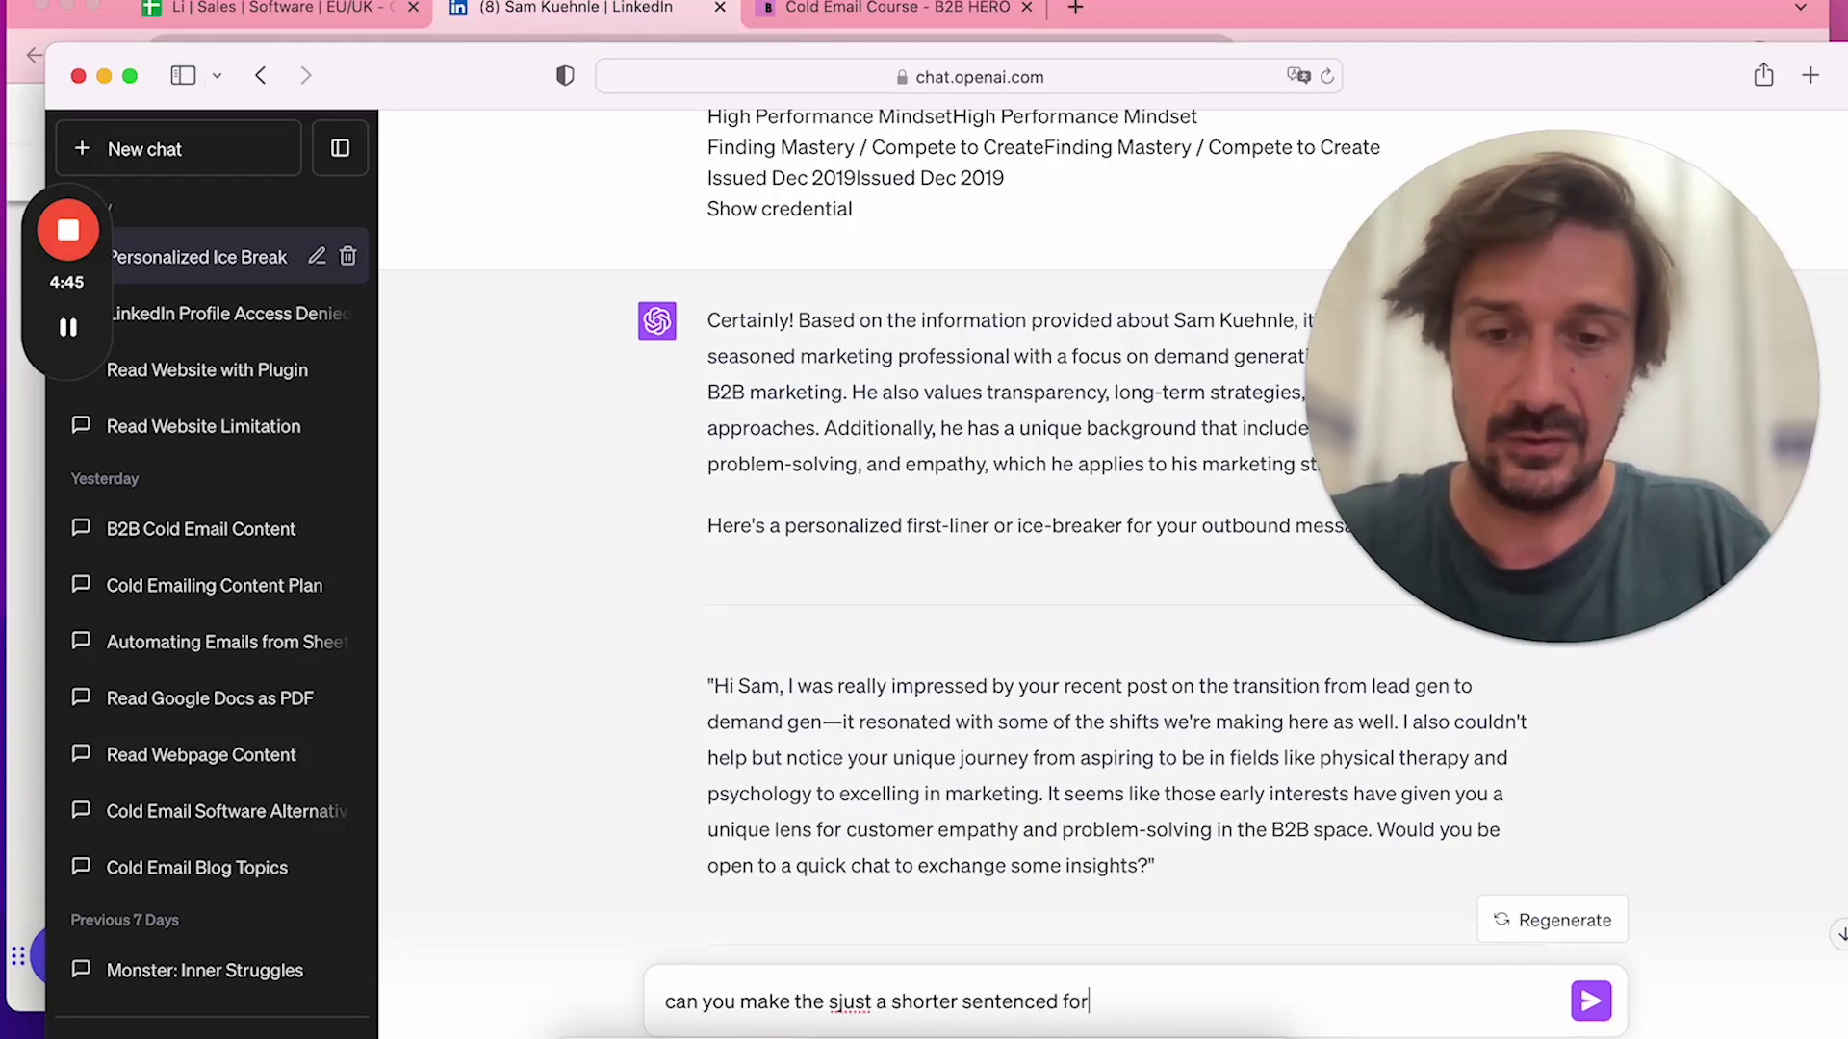
pyautogui.write('cise on one of thes')
pyautogui.write('e, make writ')
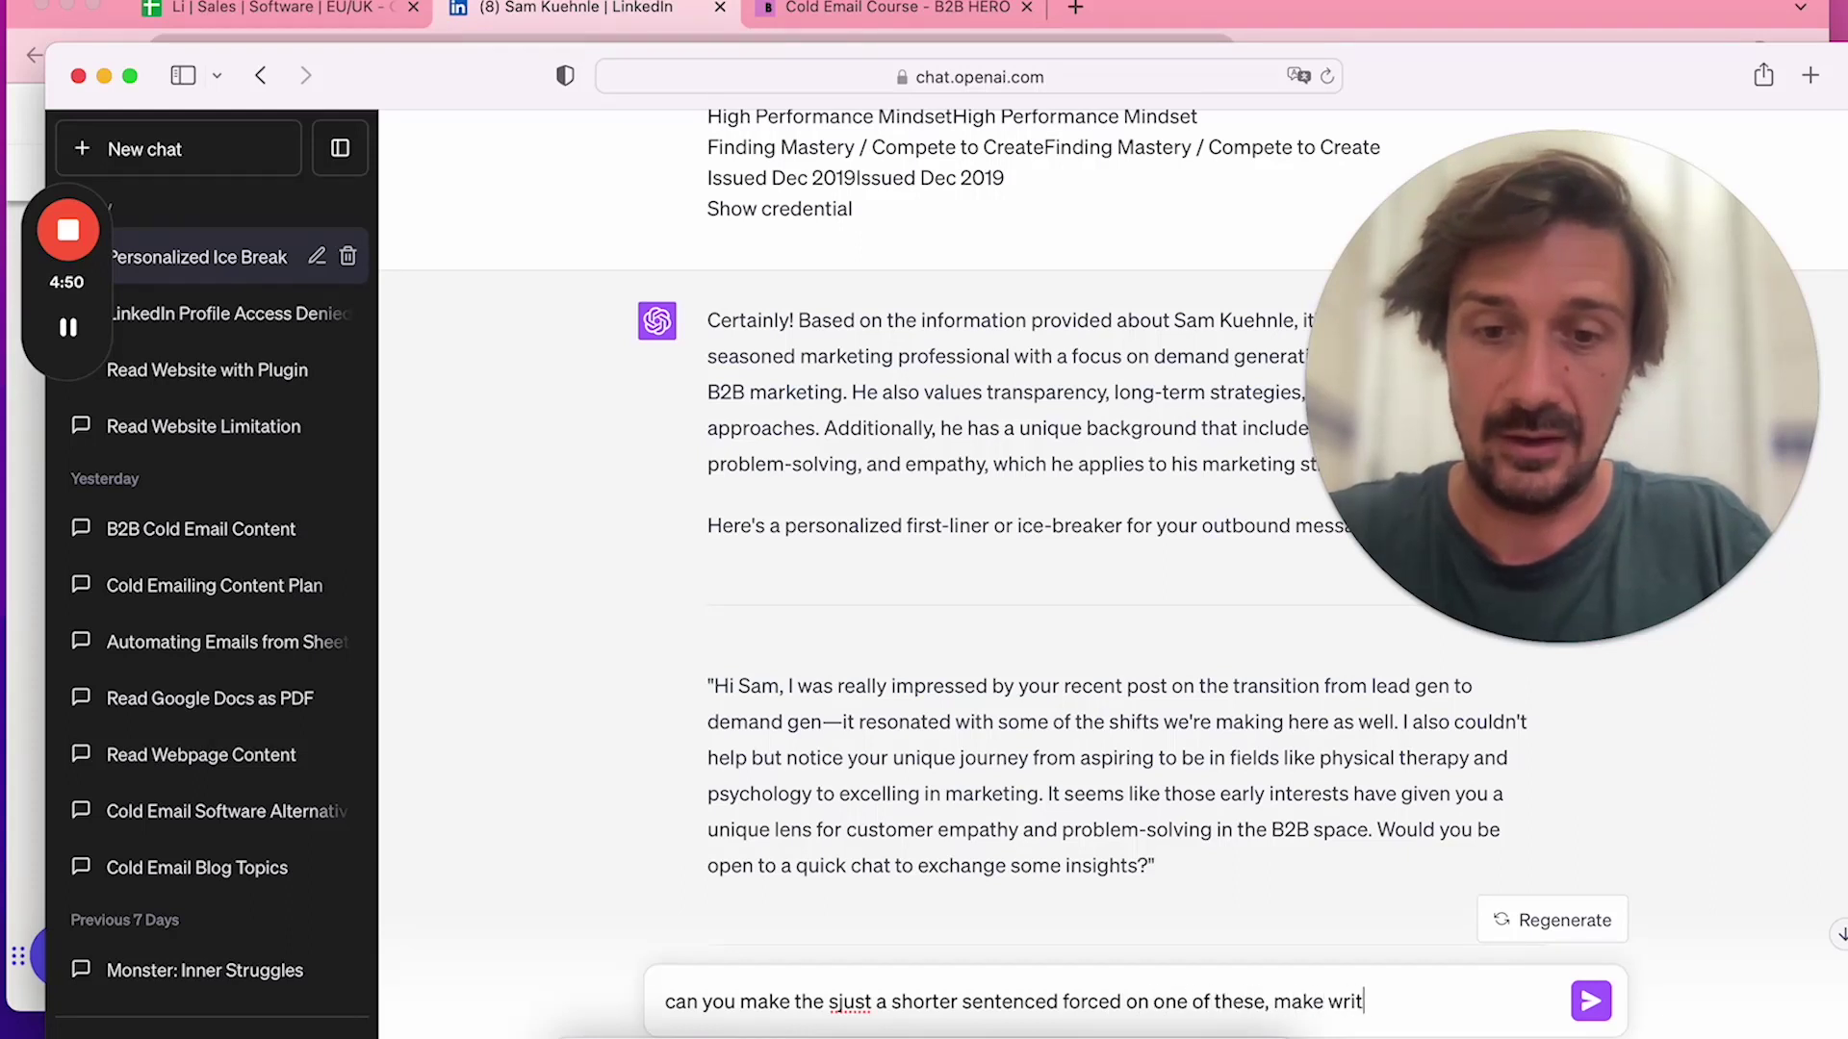
pyautogui.write('e 5 diffe')
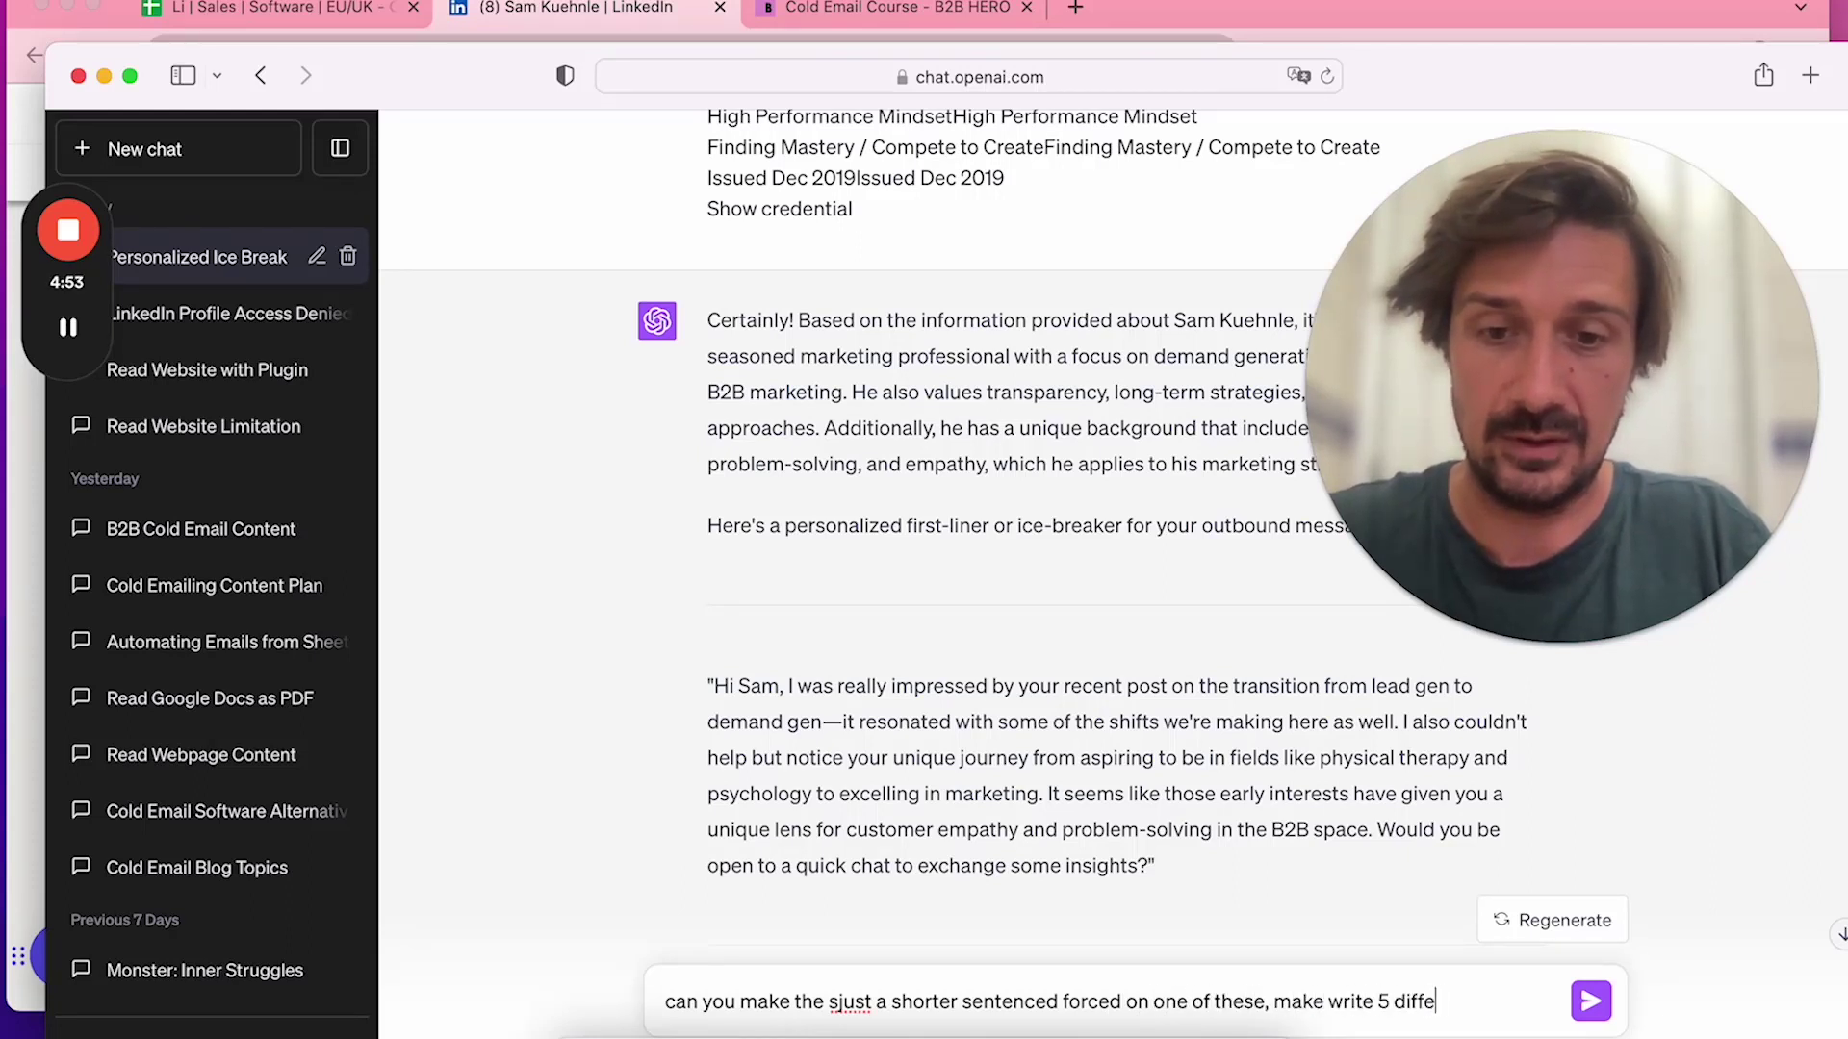
pyautogui.write('rent examples')
pyautogui.press('Return')
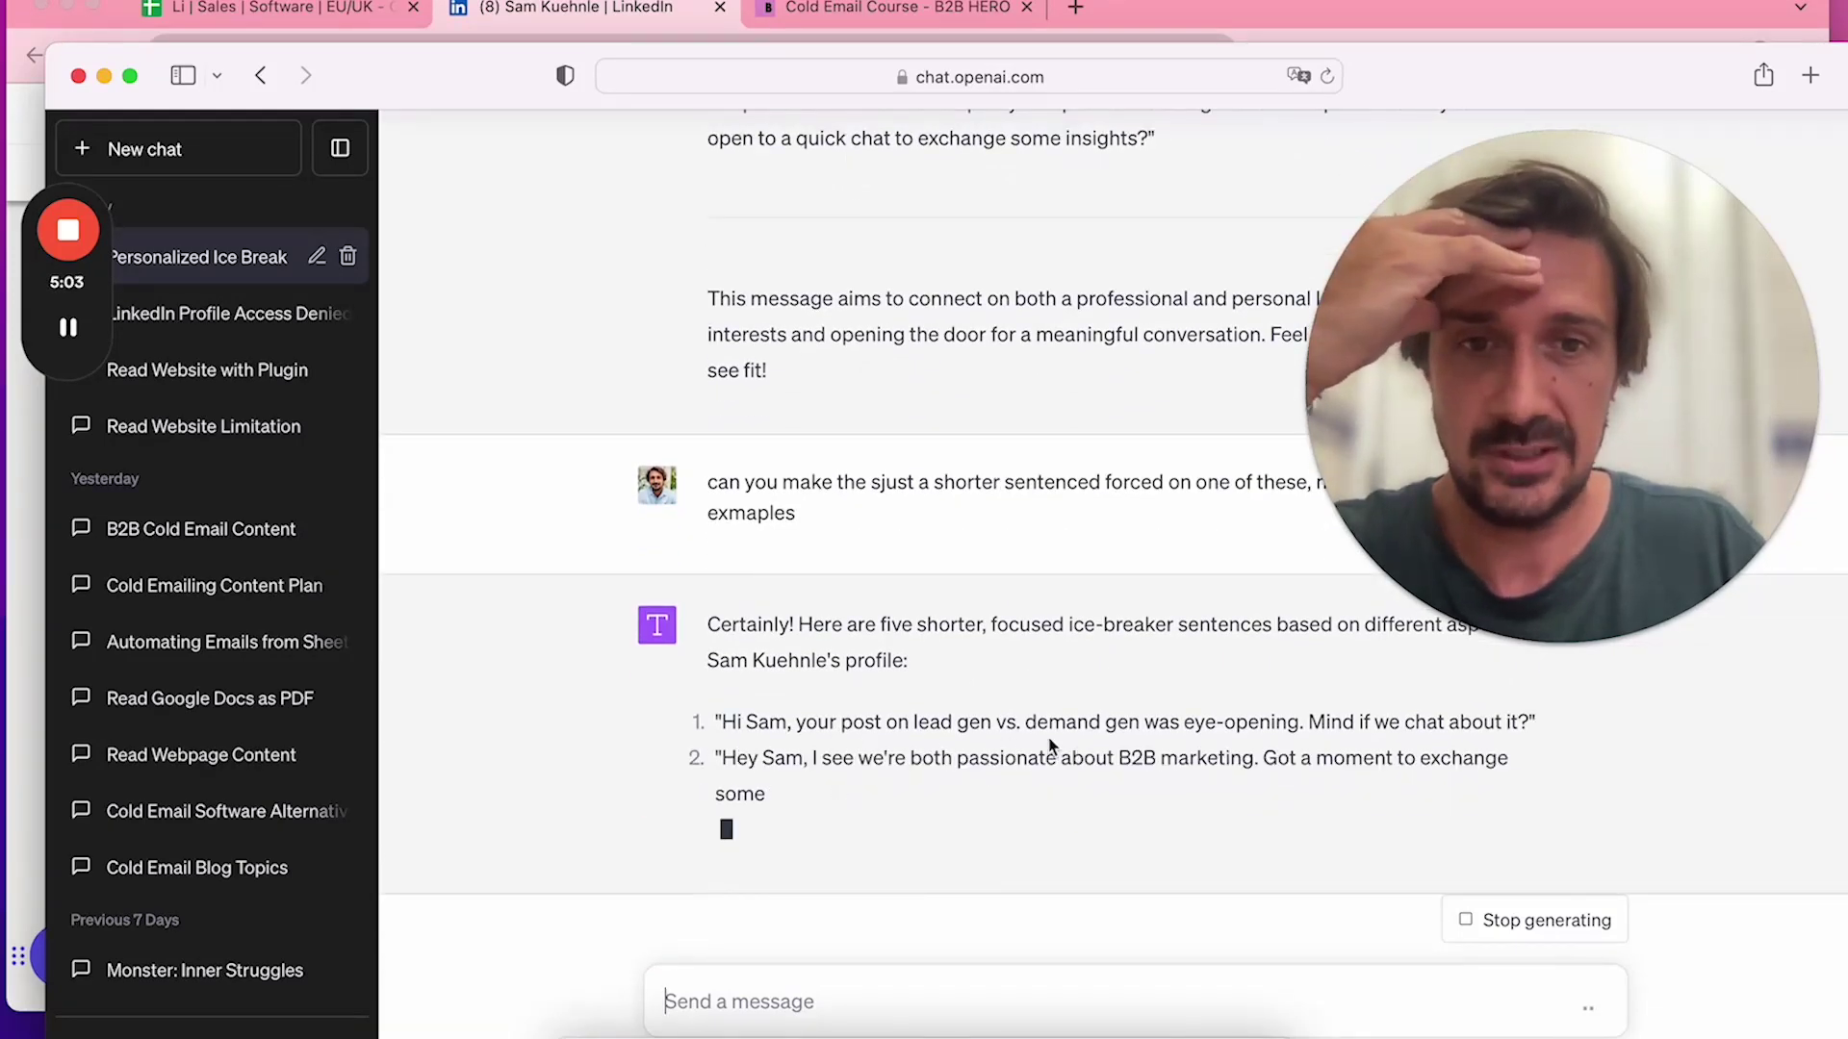
pyautogui.scroll(1, 1347, 684)
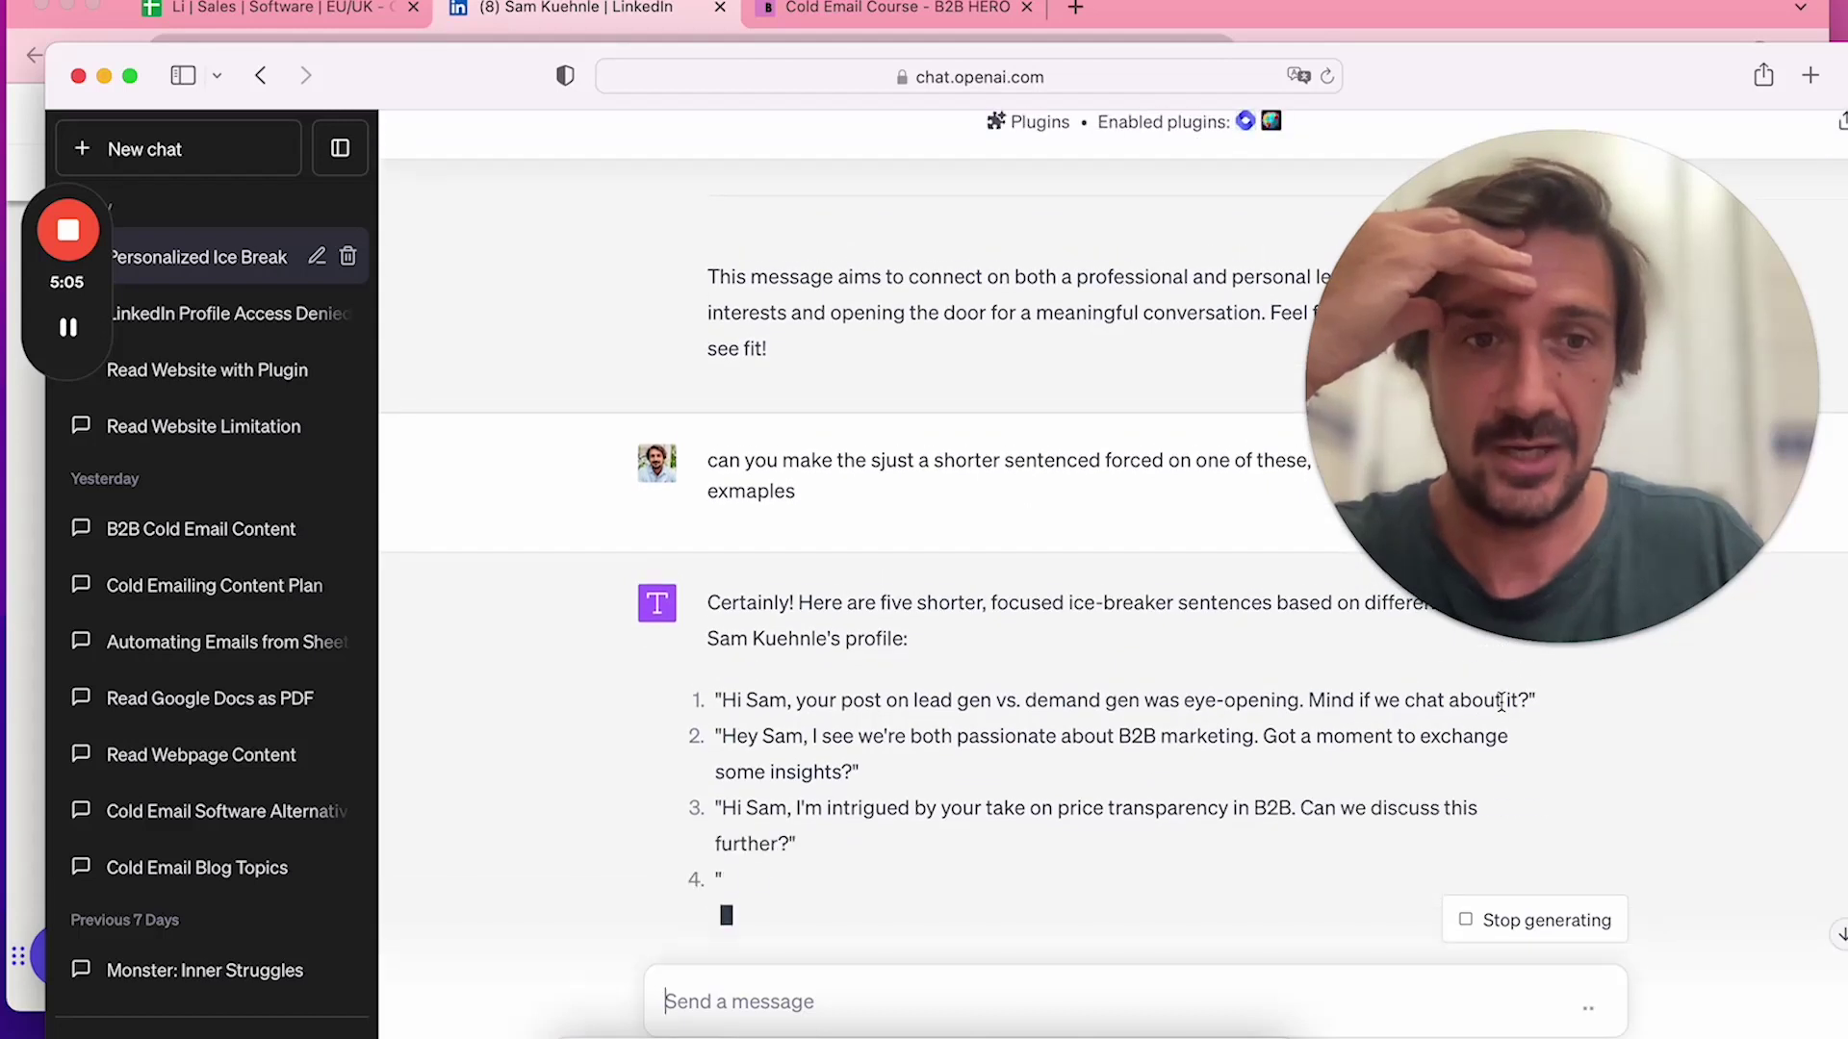
# Draft a follow-up asking to leave out the calls to action and keep just the first line
pyautogui.moveTo(1517, 699); pyautogui.dragTo(1317, 693)
pyautogui.click(693, 1001)
pyautogui.write('cou')
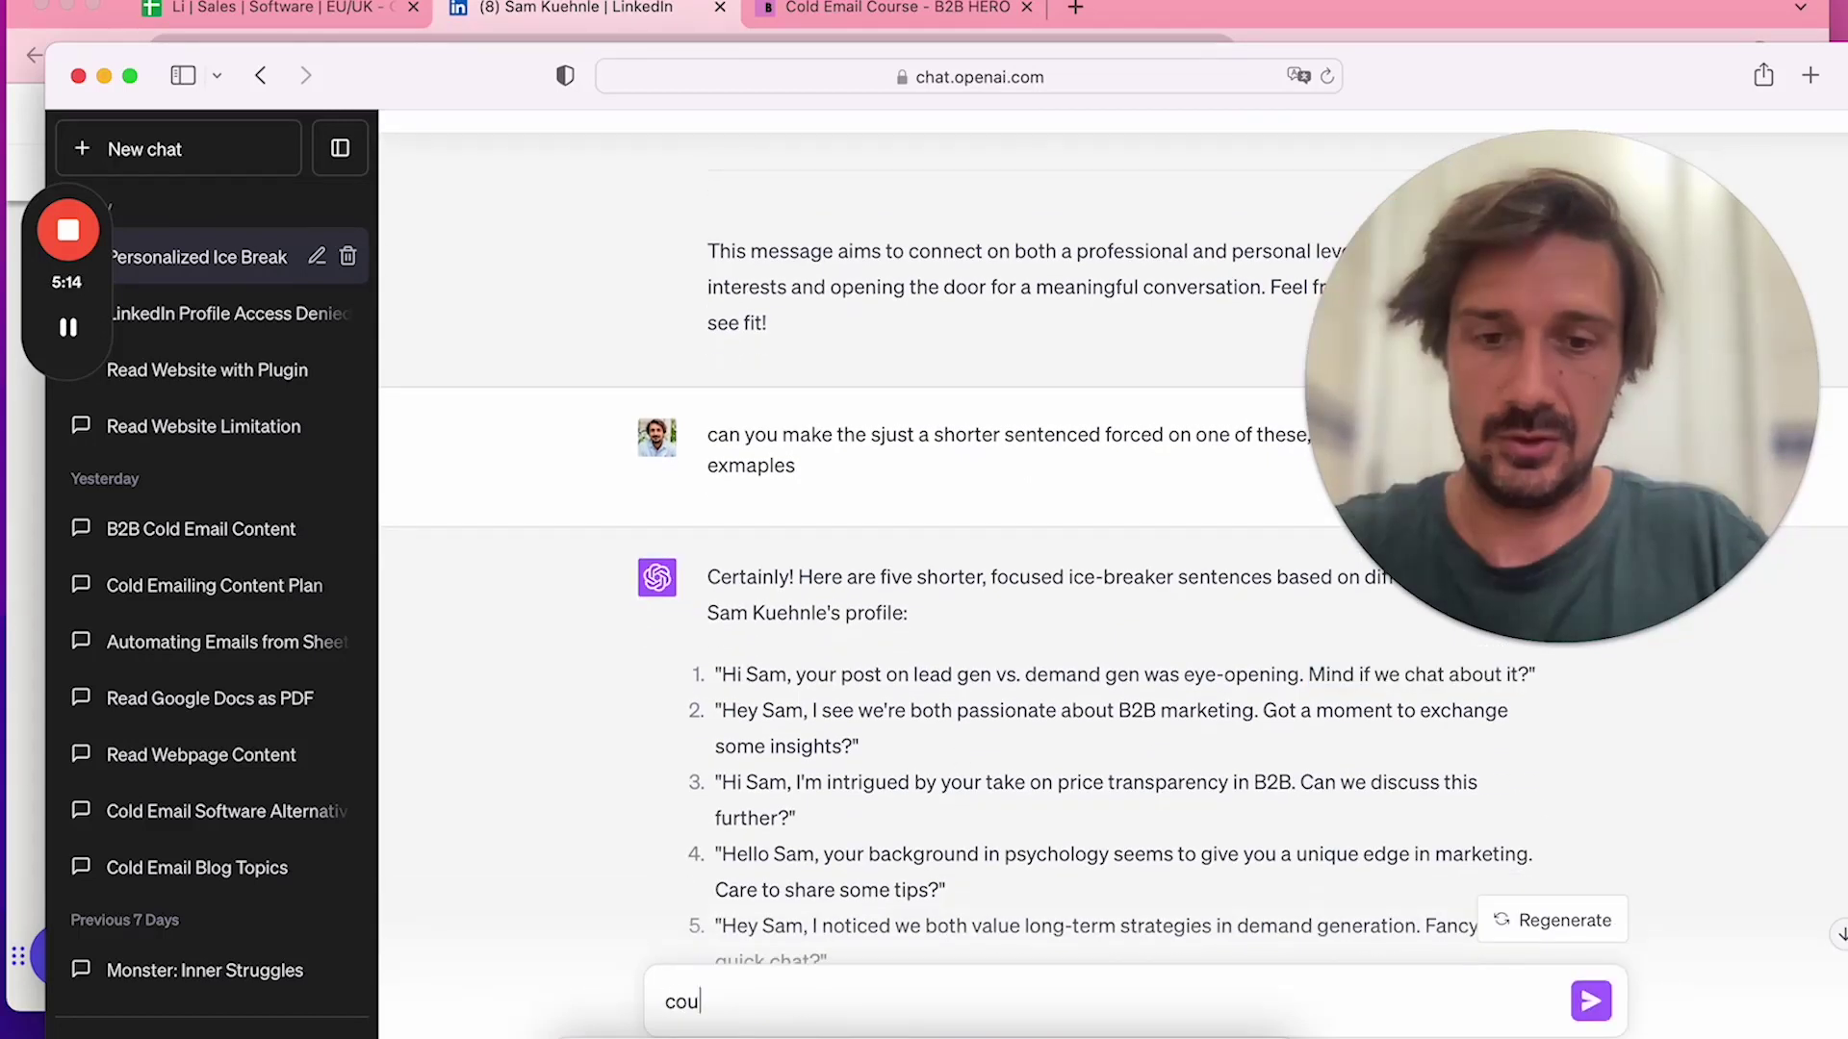
pyautogui.write('ld you leave out the')
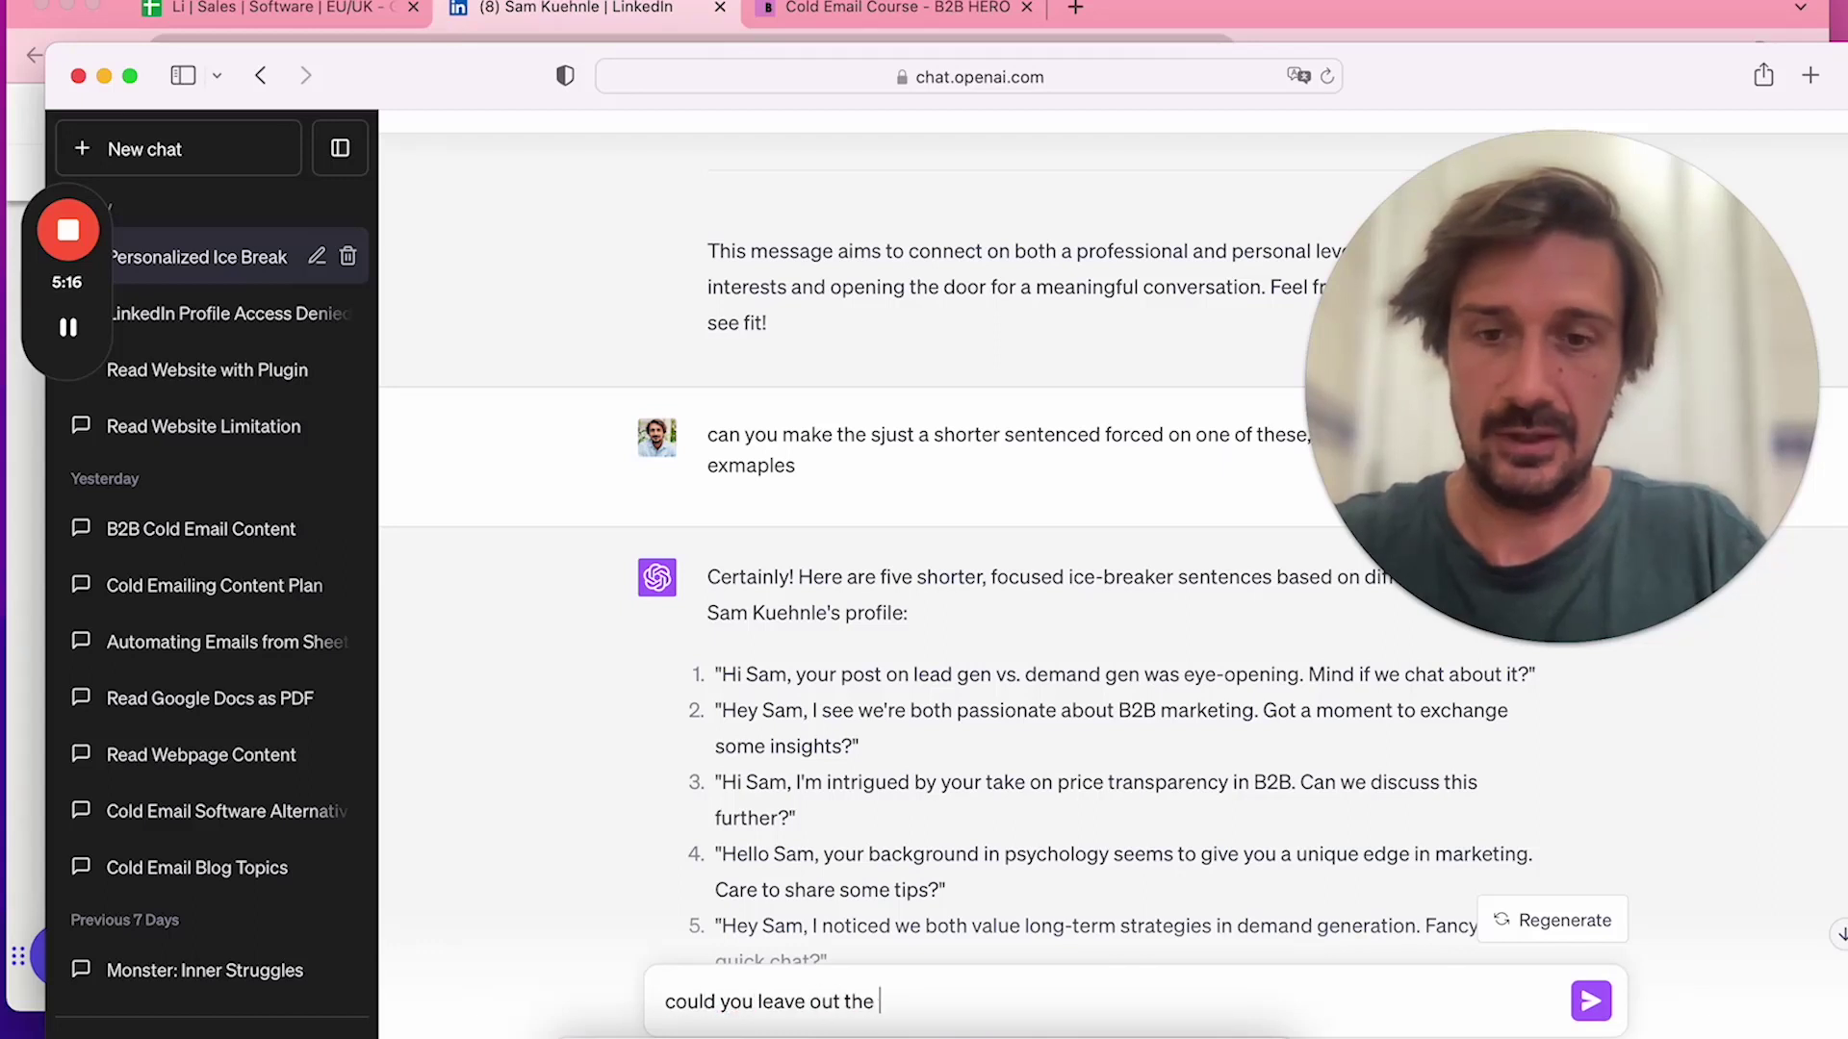
pyautogui.write(' call to actio')
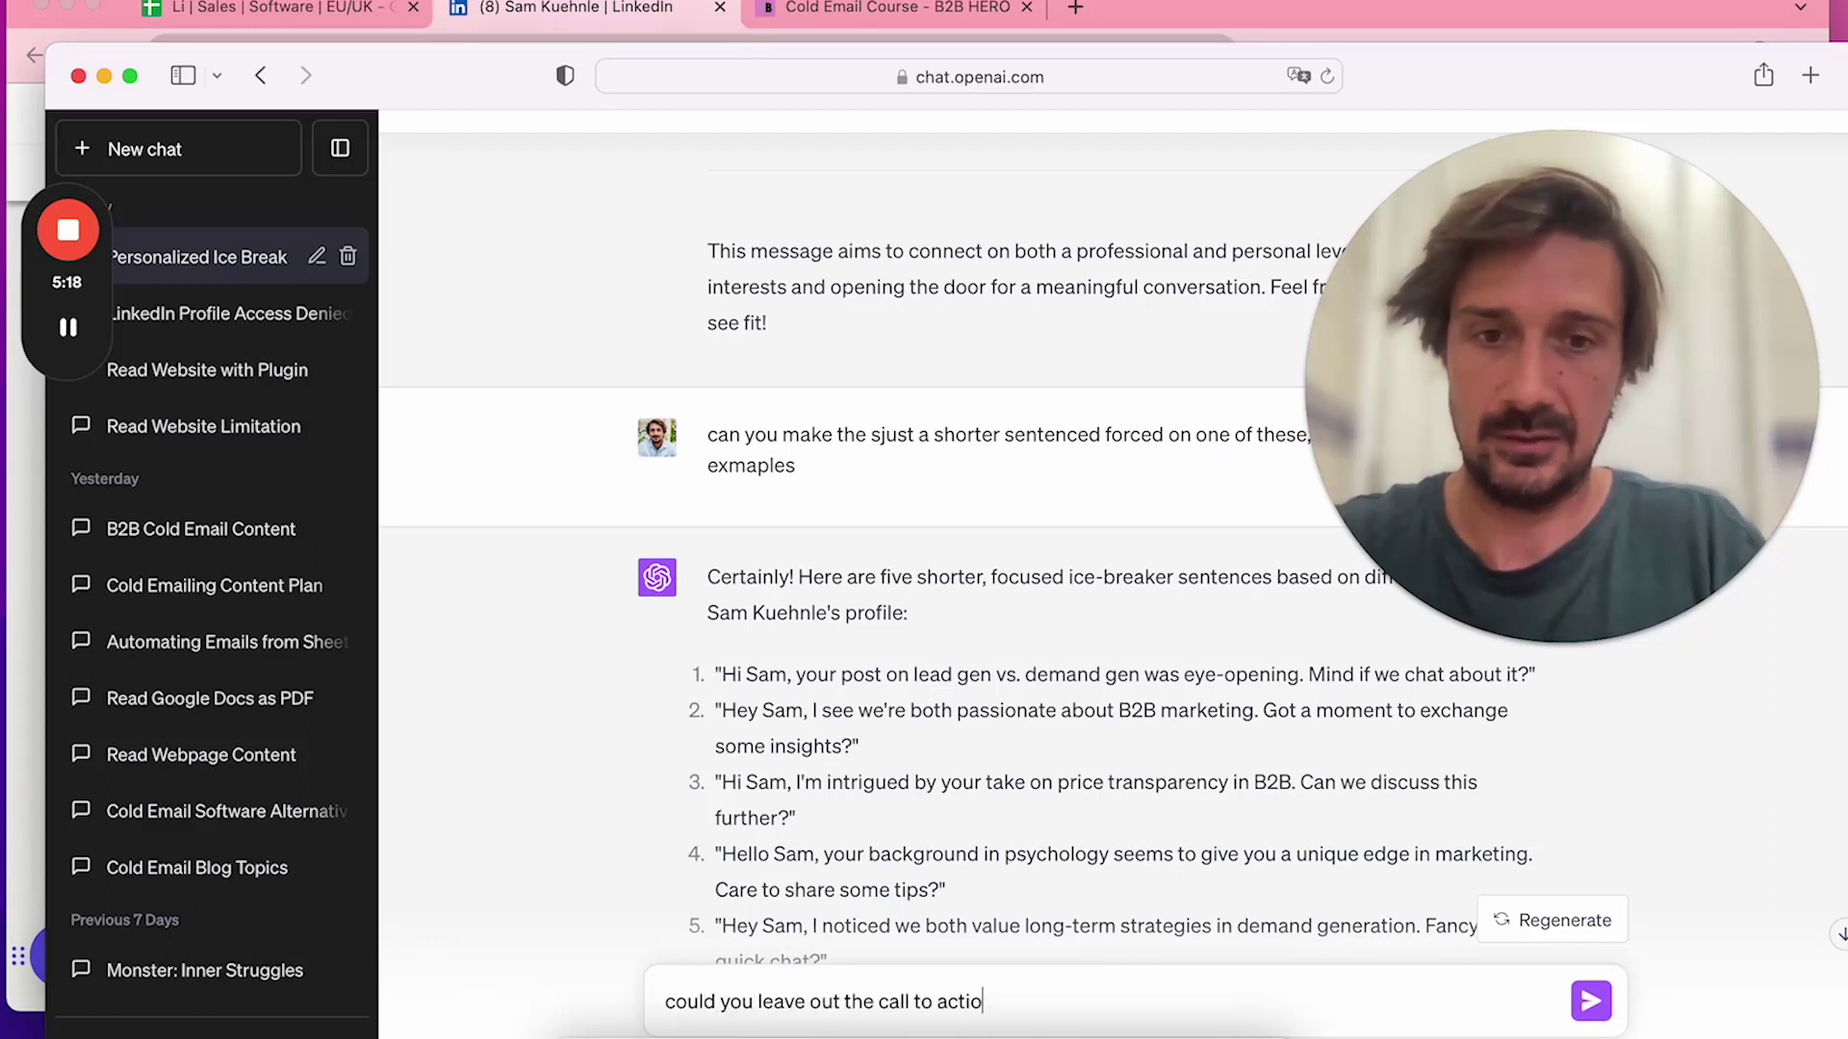
pyautogui.write('ns and just stic')
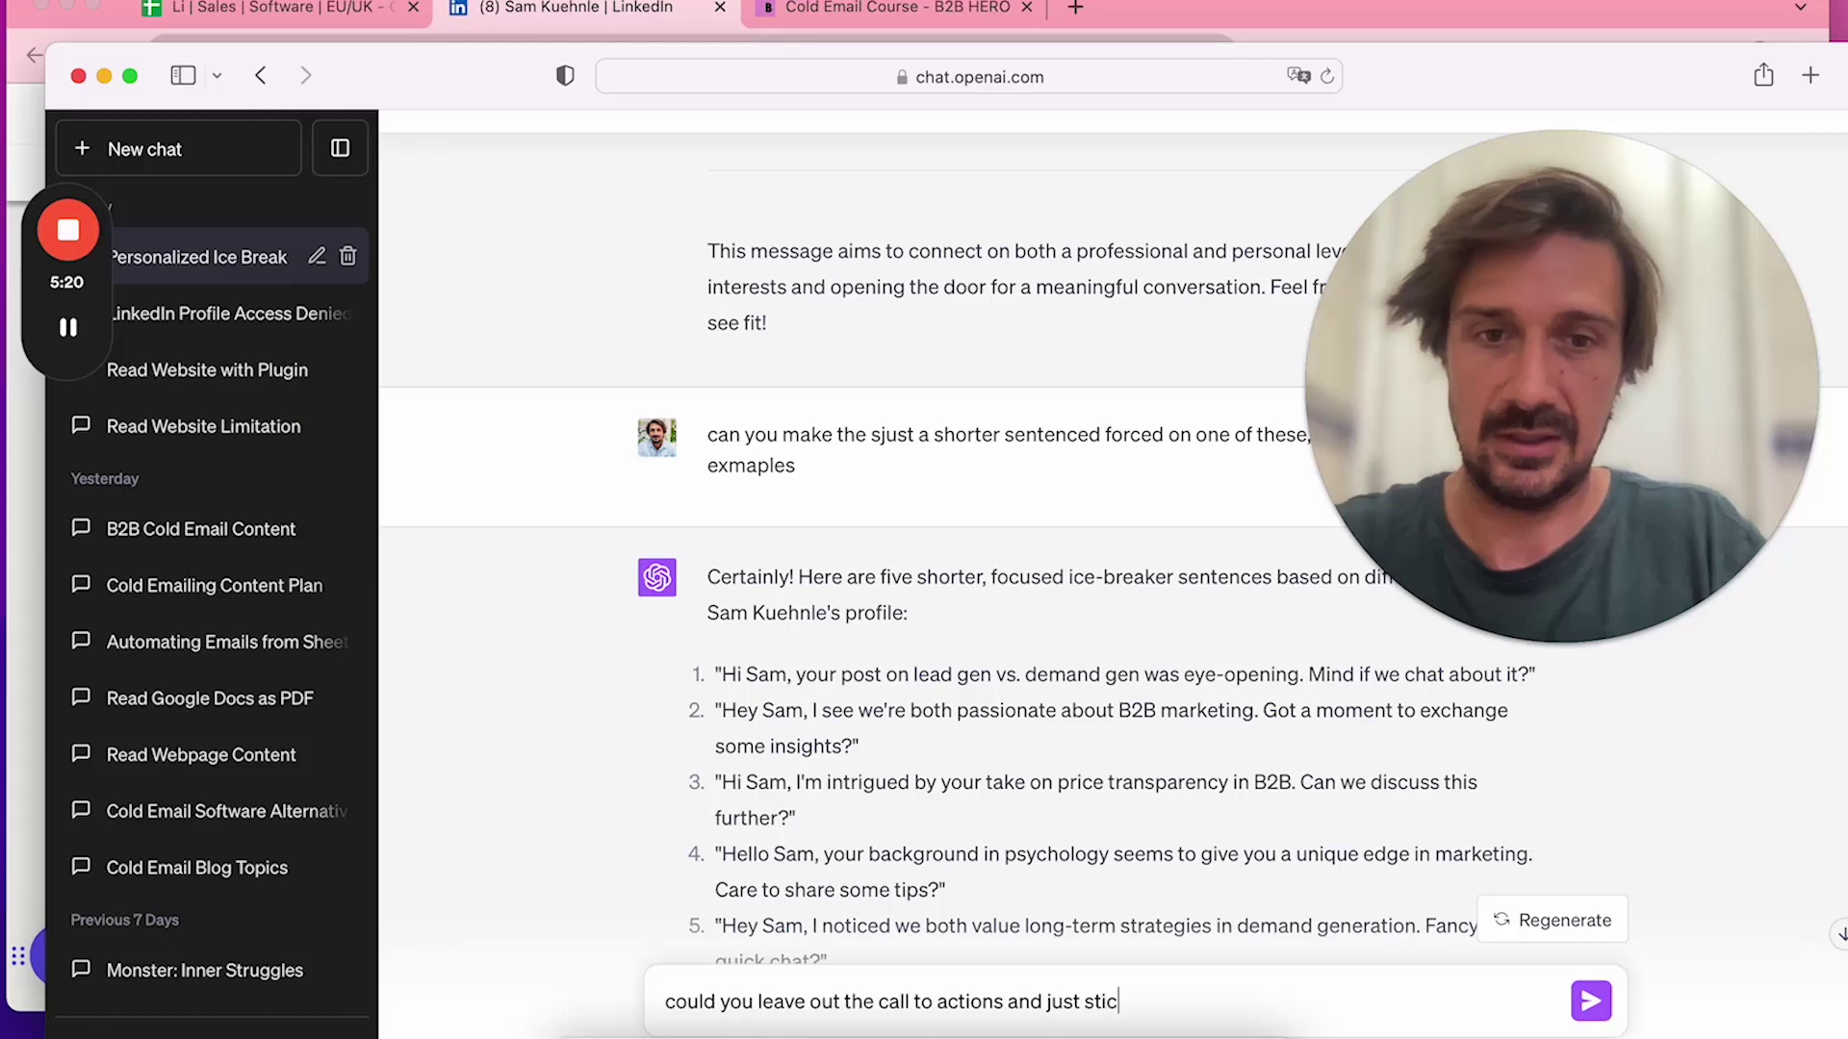
pyautogui.write('k with the ')
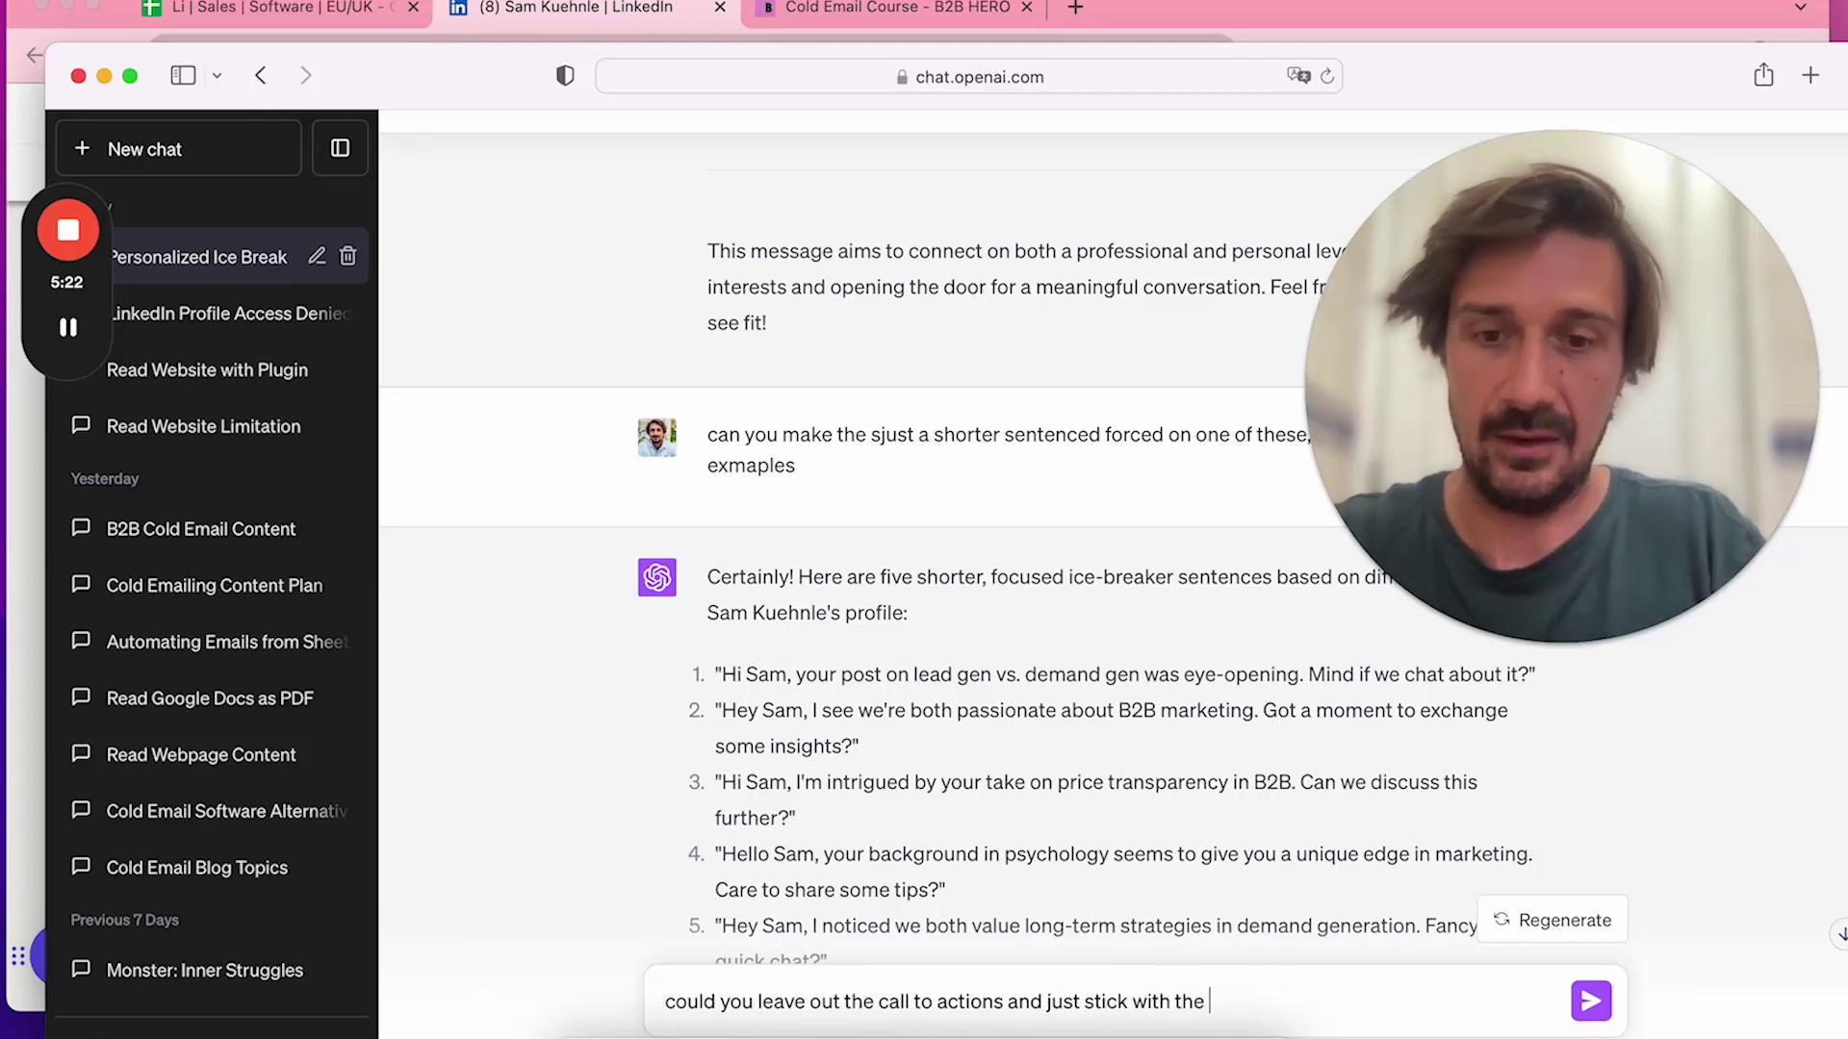
pyautogui.write('first line')
# Send the request to drop the calls to action and review the opening of example 1
pyautogui.press('Return')
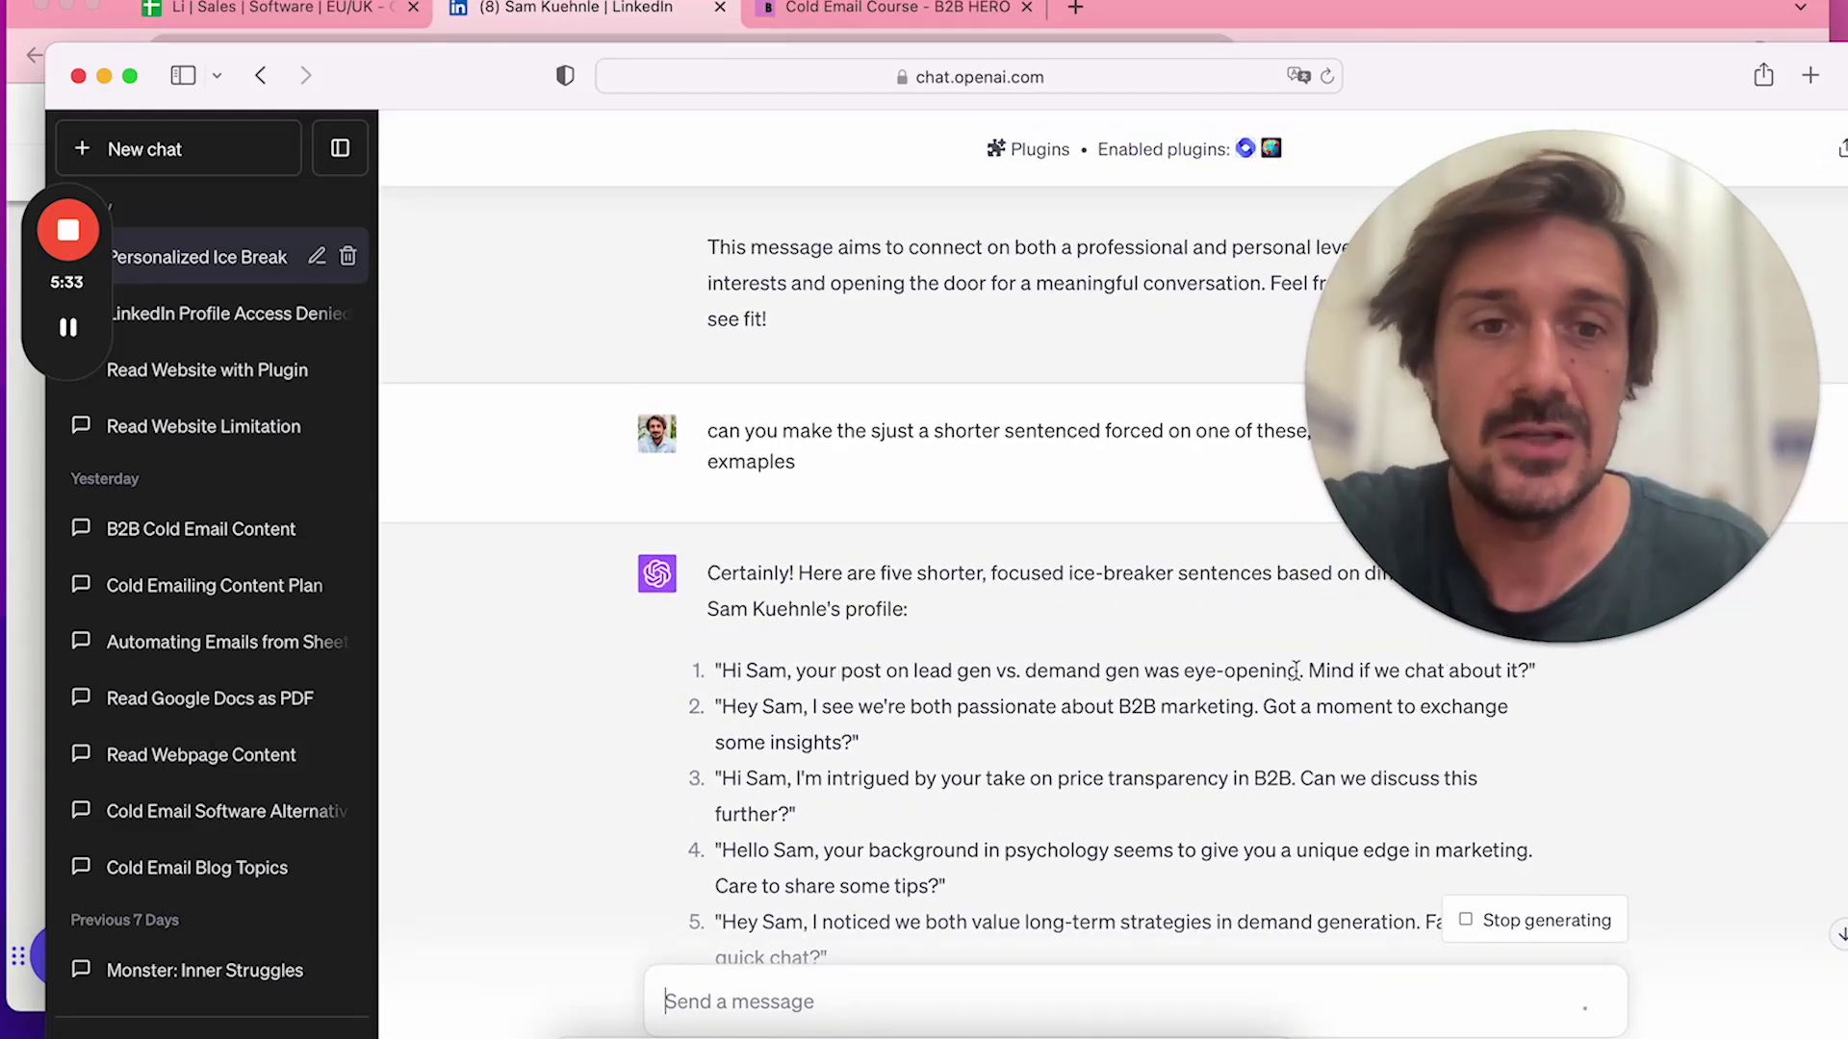
pyautogui.moveTo(1299, 671); pyautogui.dragTo(831, 674)
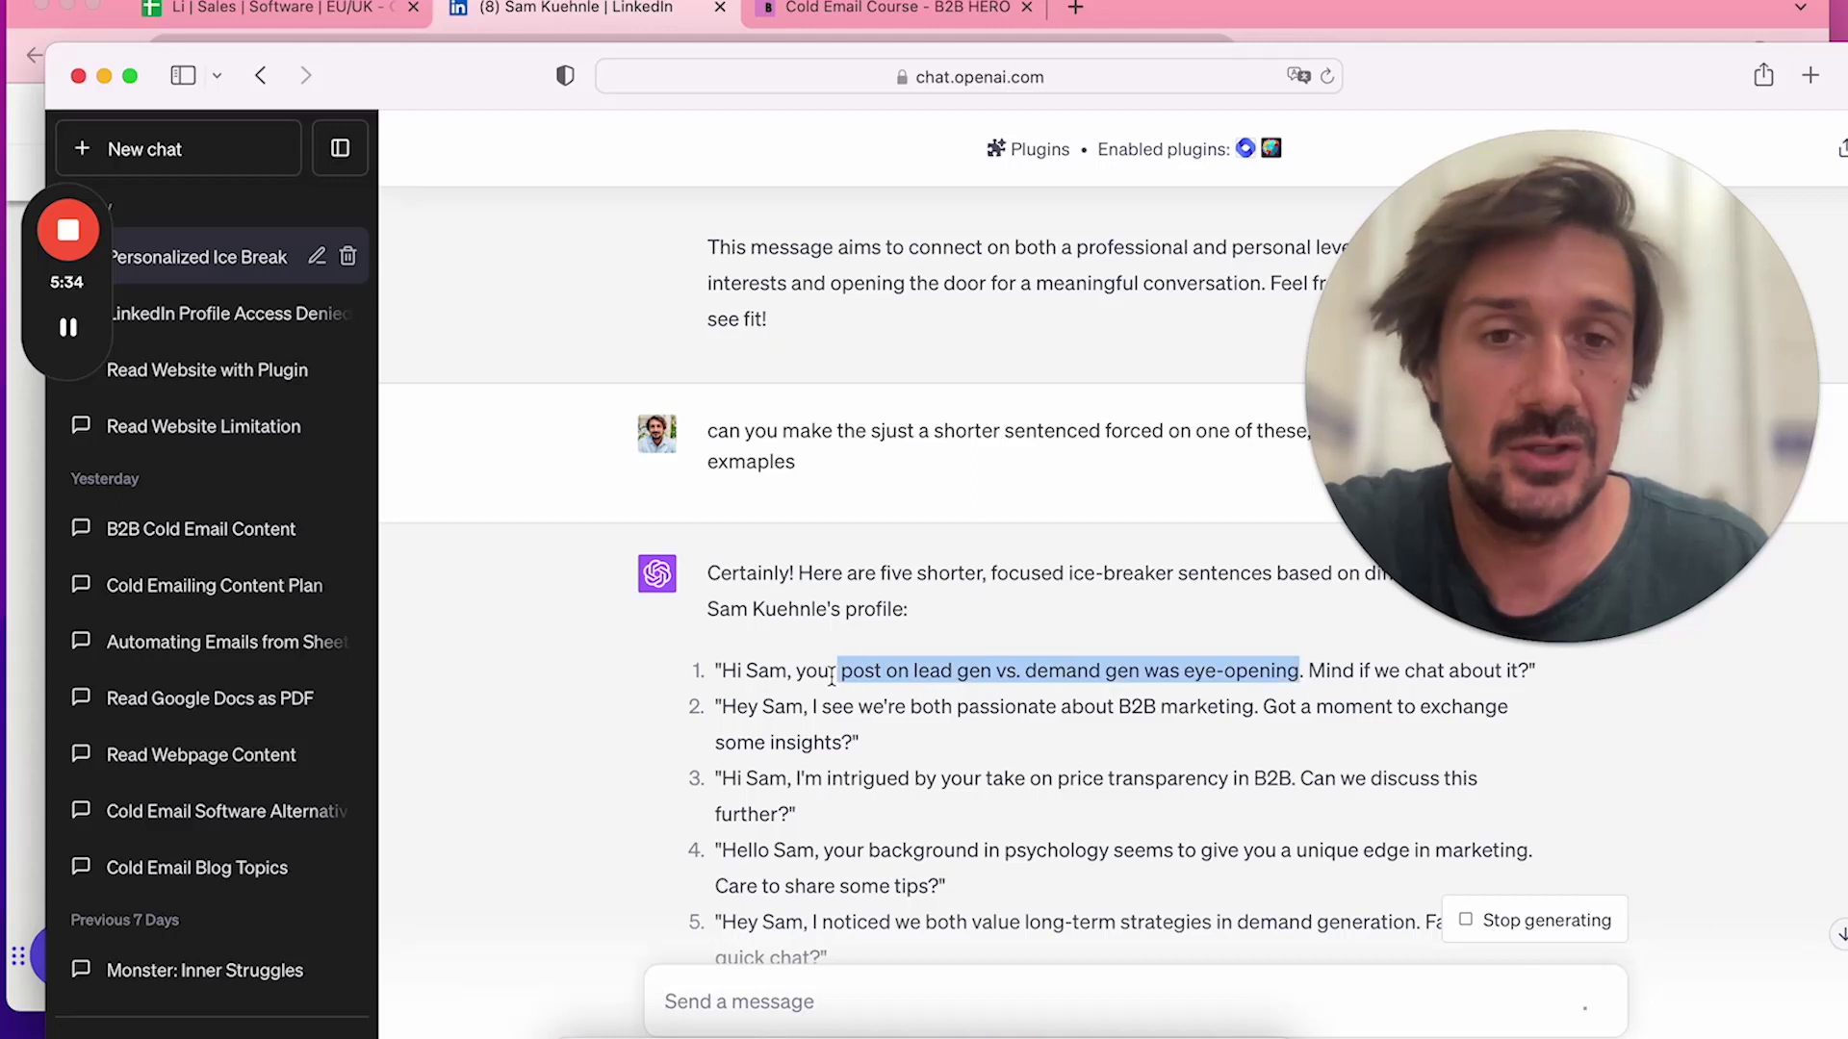
pyautogui.click(767, 697)
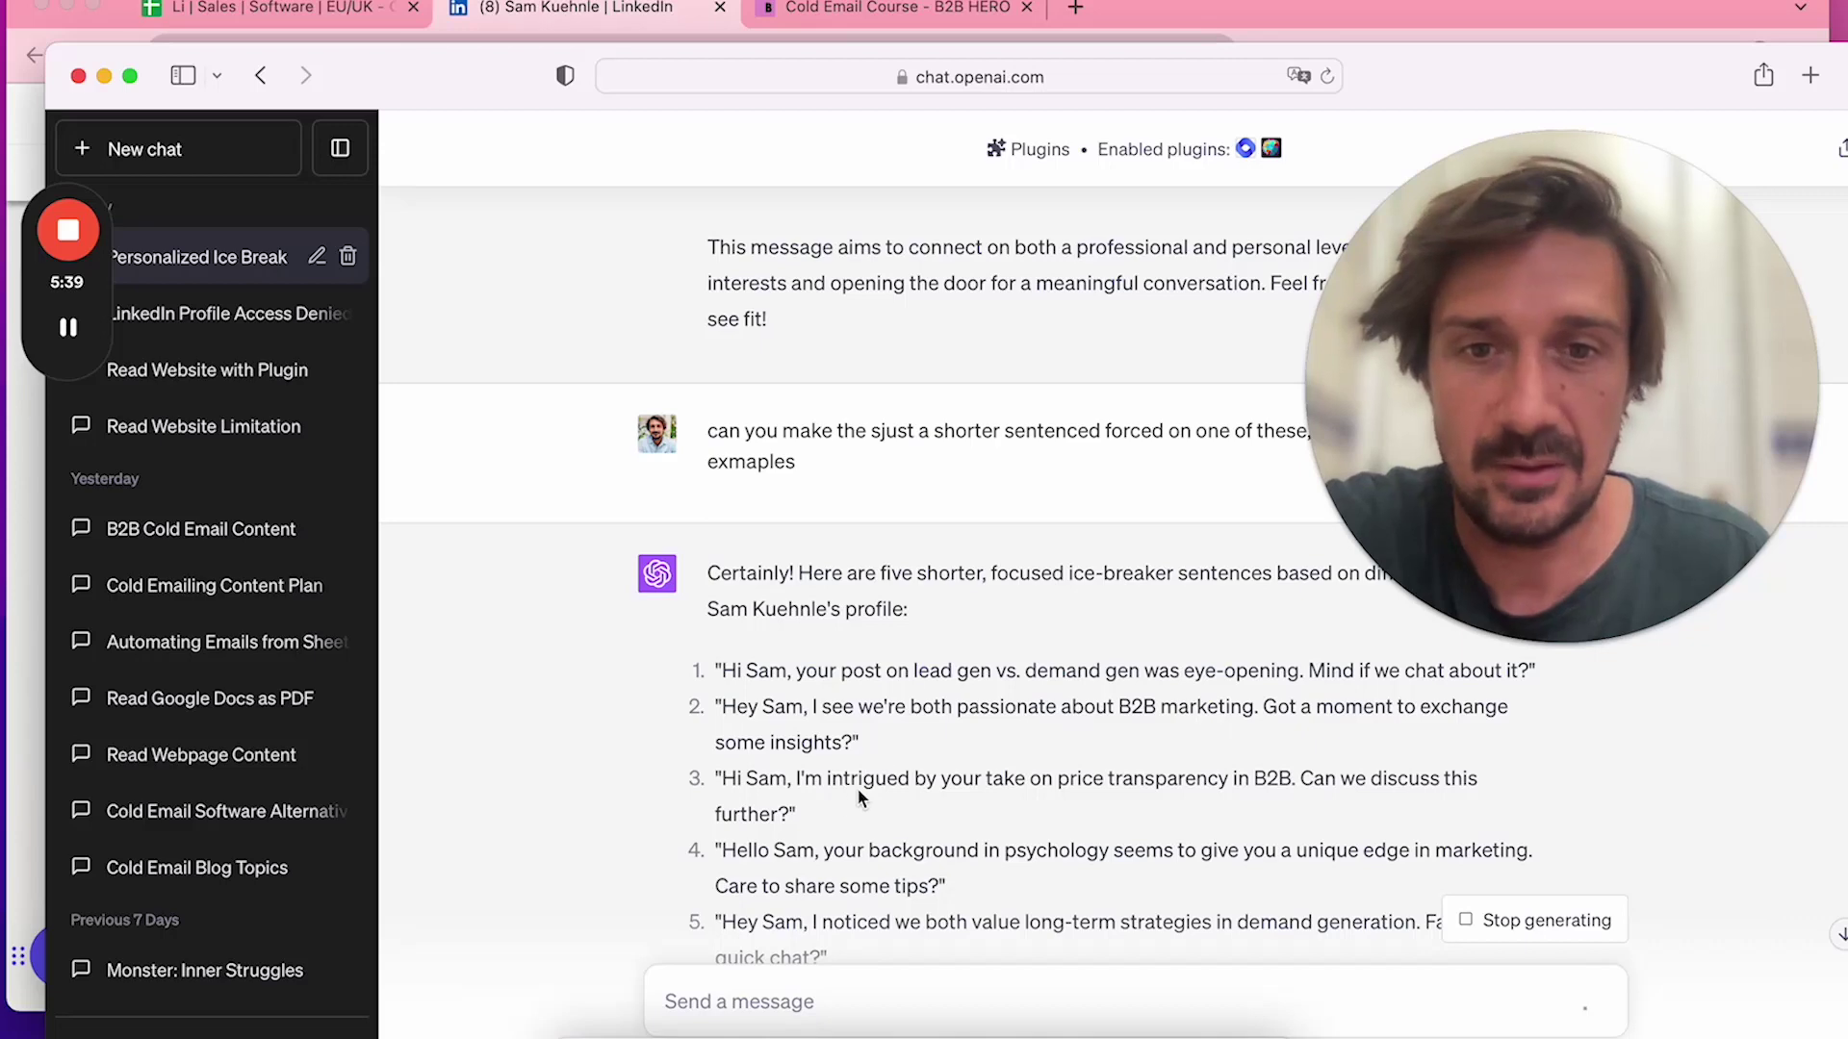
# Request 2-sentence opening lines based on his profile info and compare opener 2's sentences
pyautogui.write('cou')
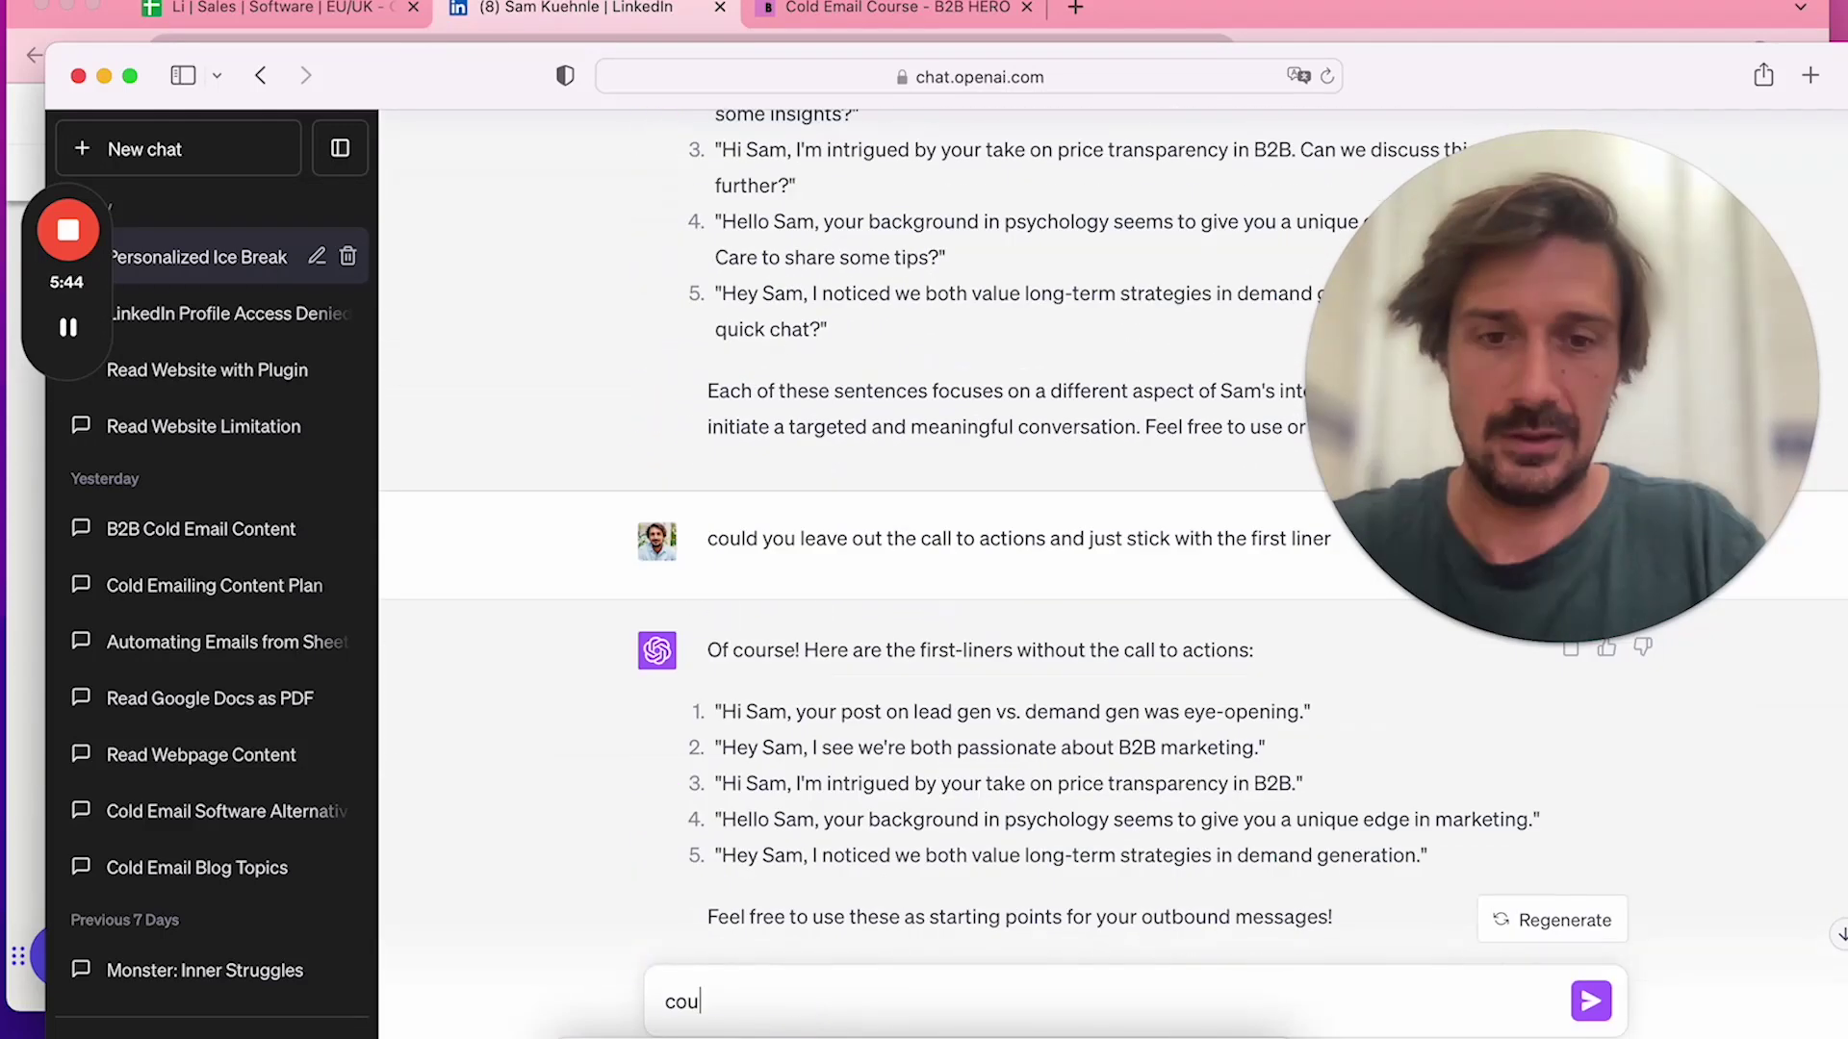
pyautogui.write('ld you come up with ma')
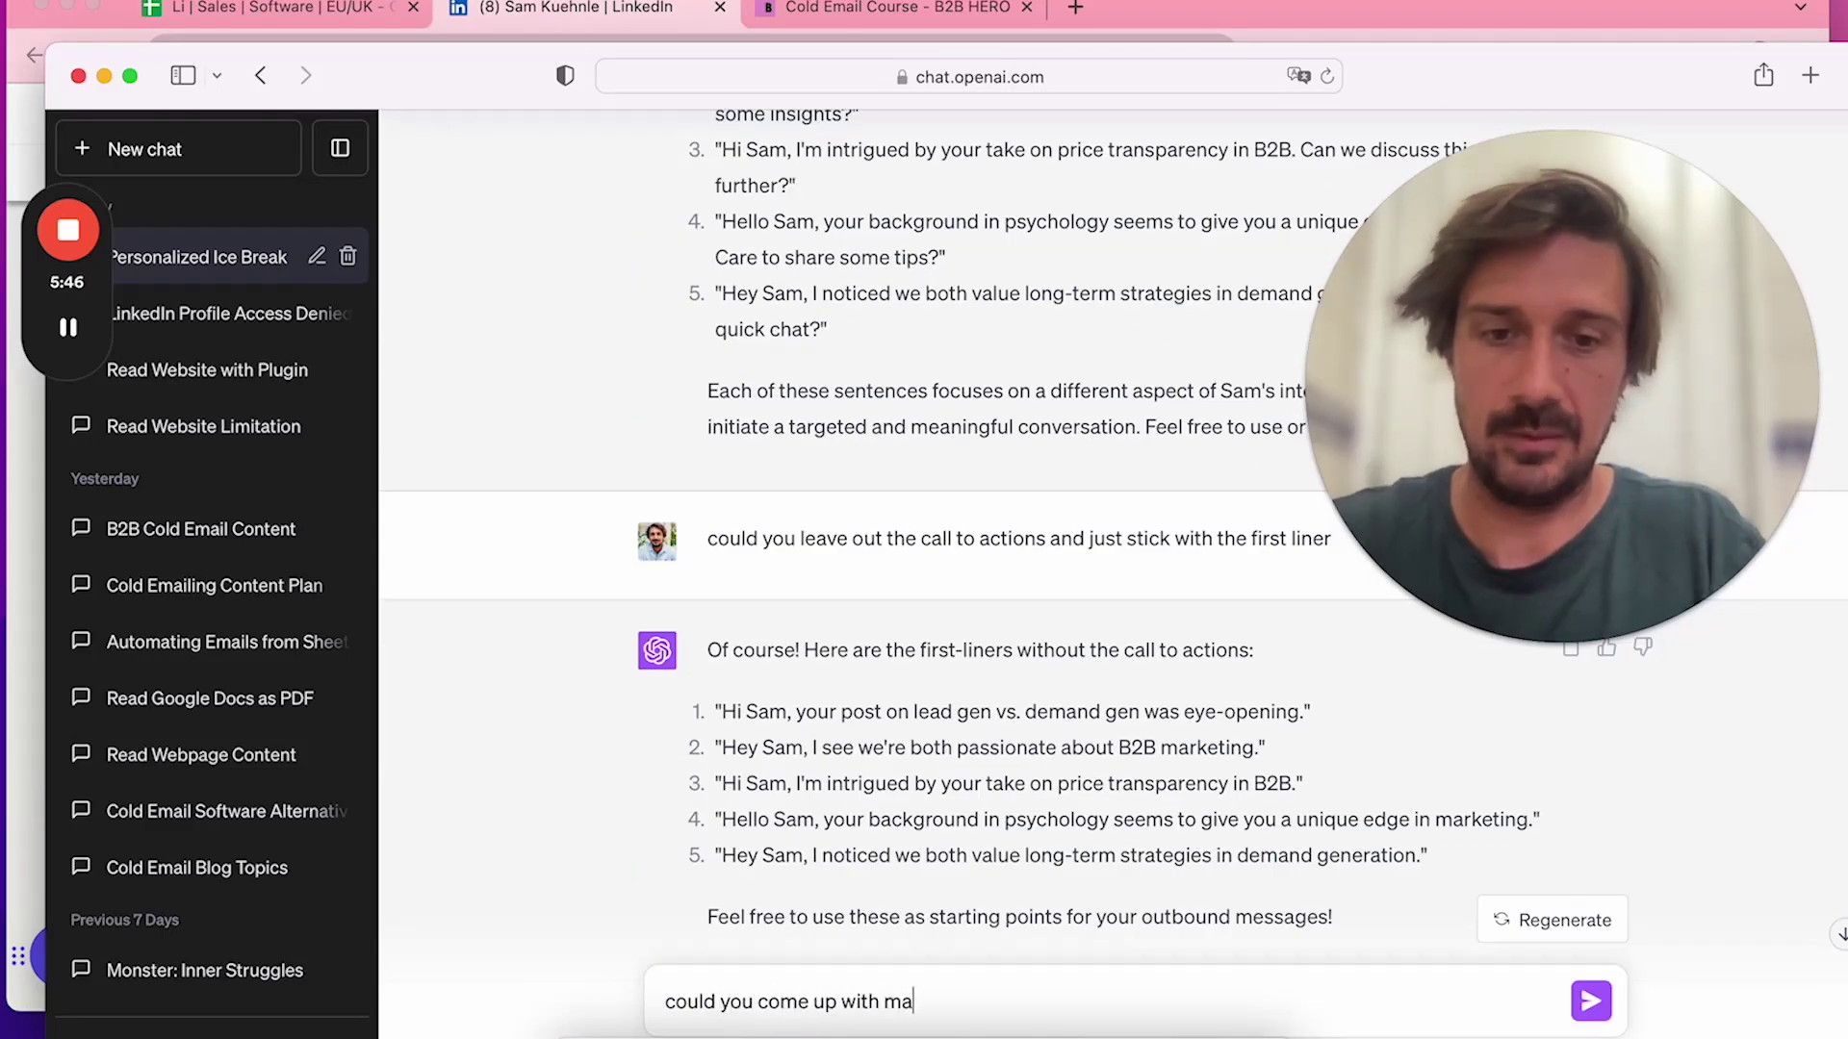
pyautogui.write('ybe 2 sentence o')
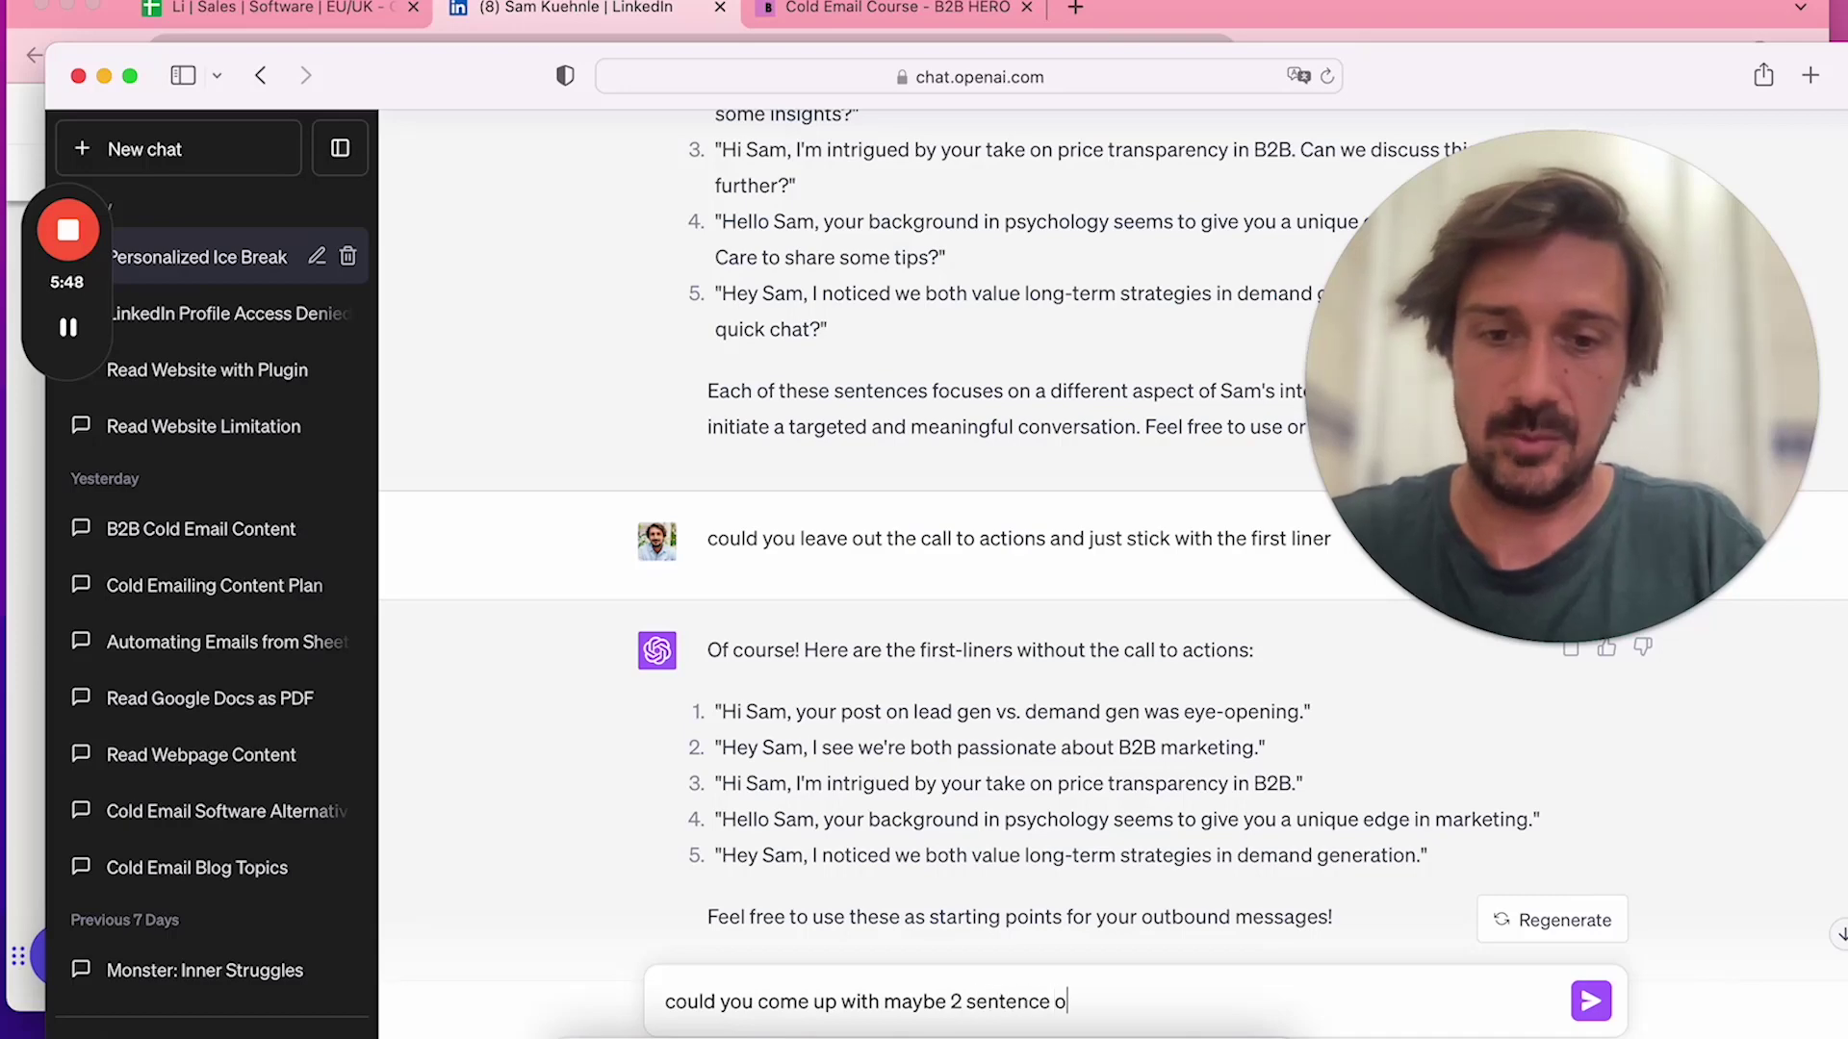
pyautogui.write('pening lines ')
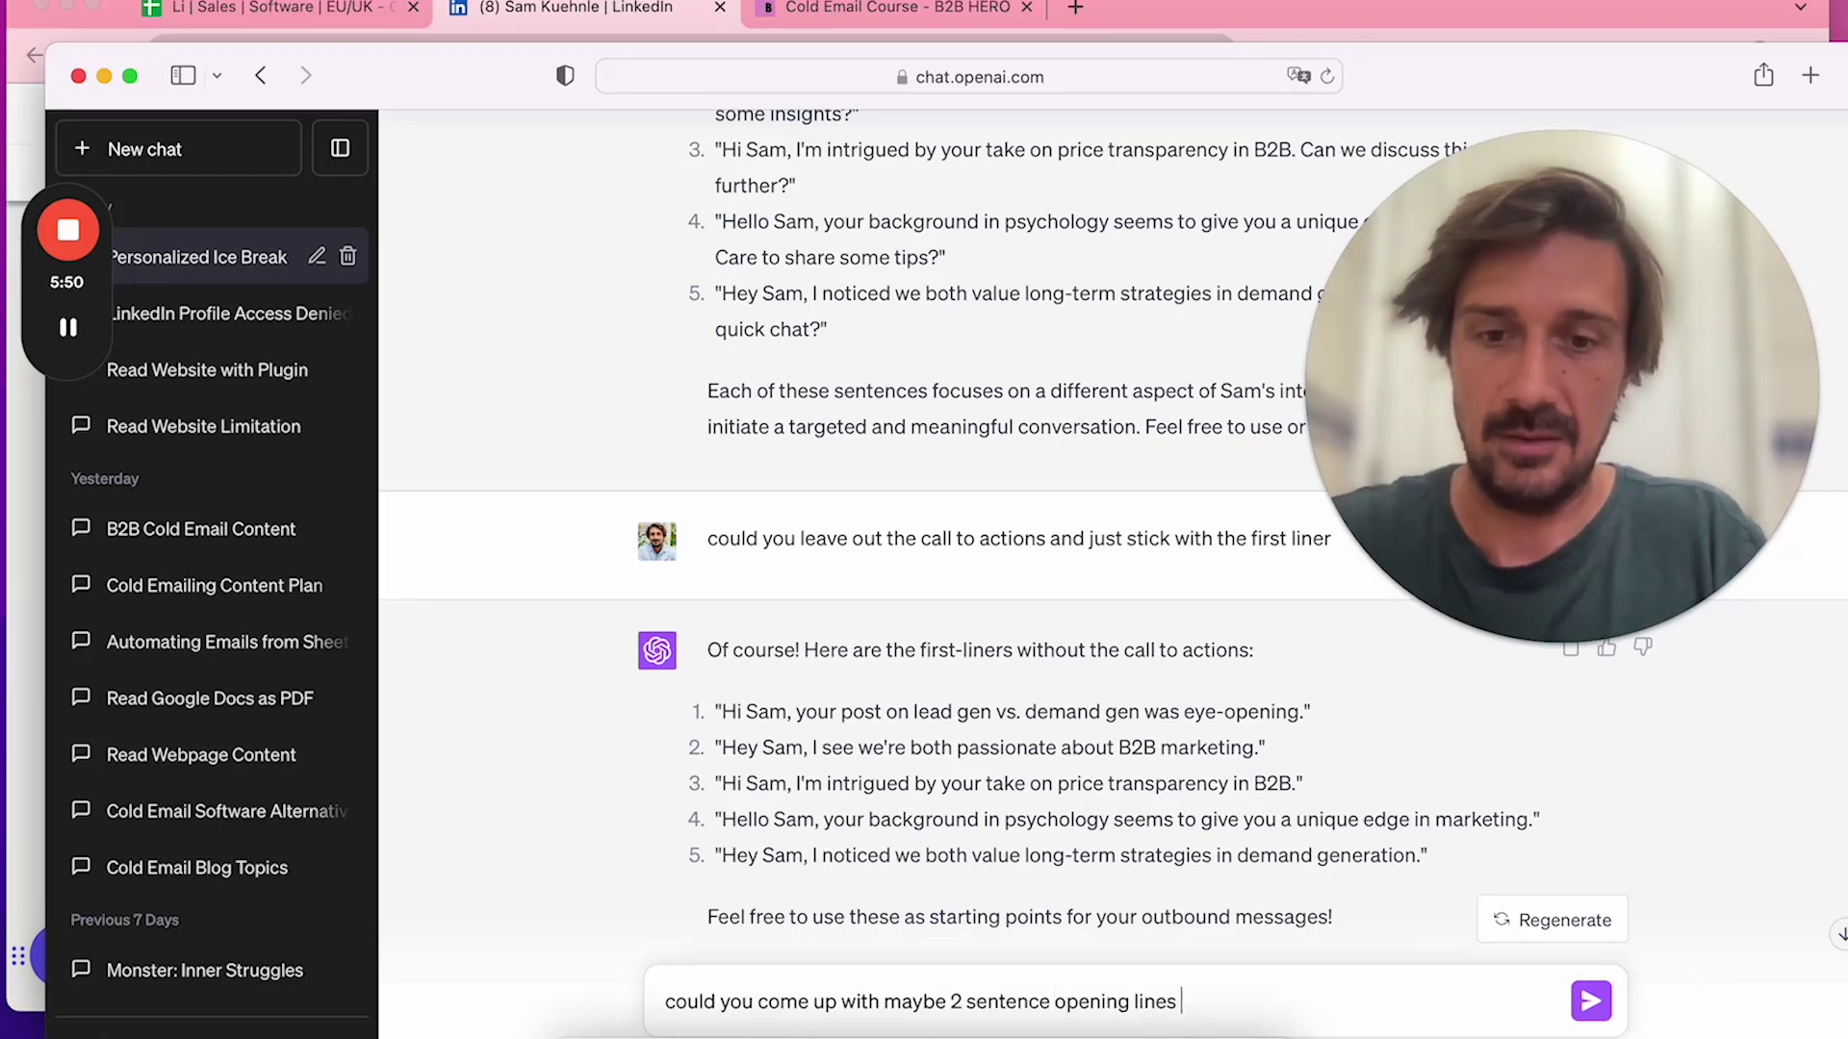
pyautogui.write('based on this info')
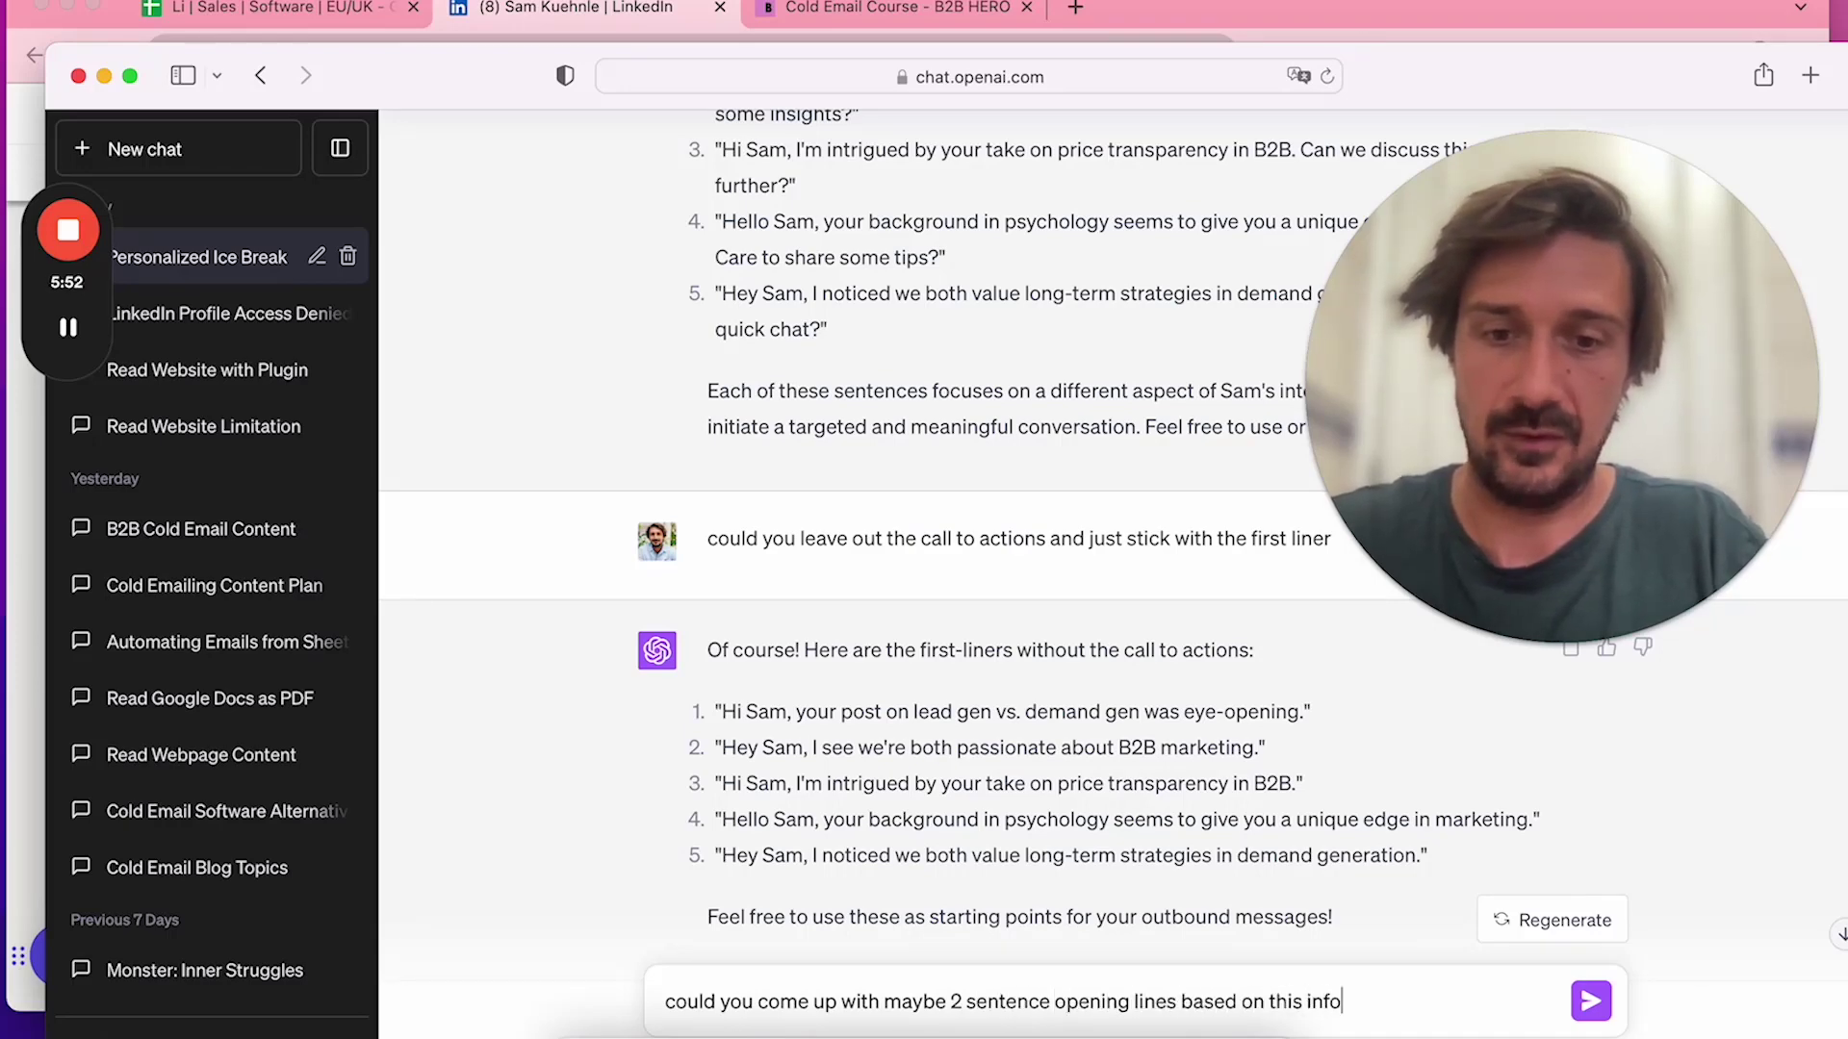
pyautogui.write(' from his pro')
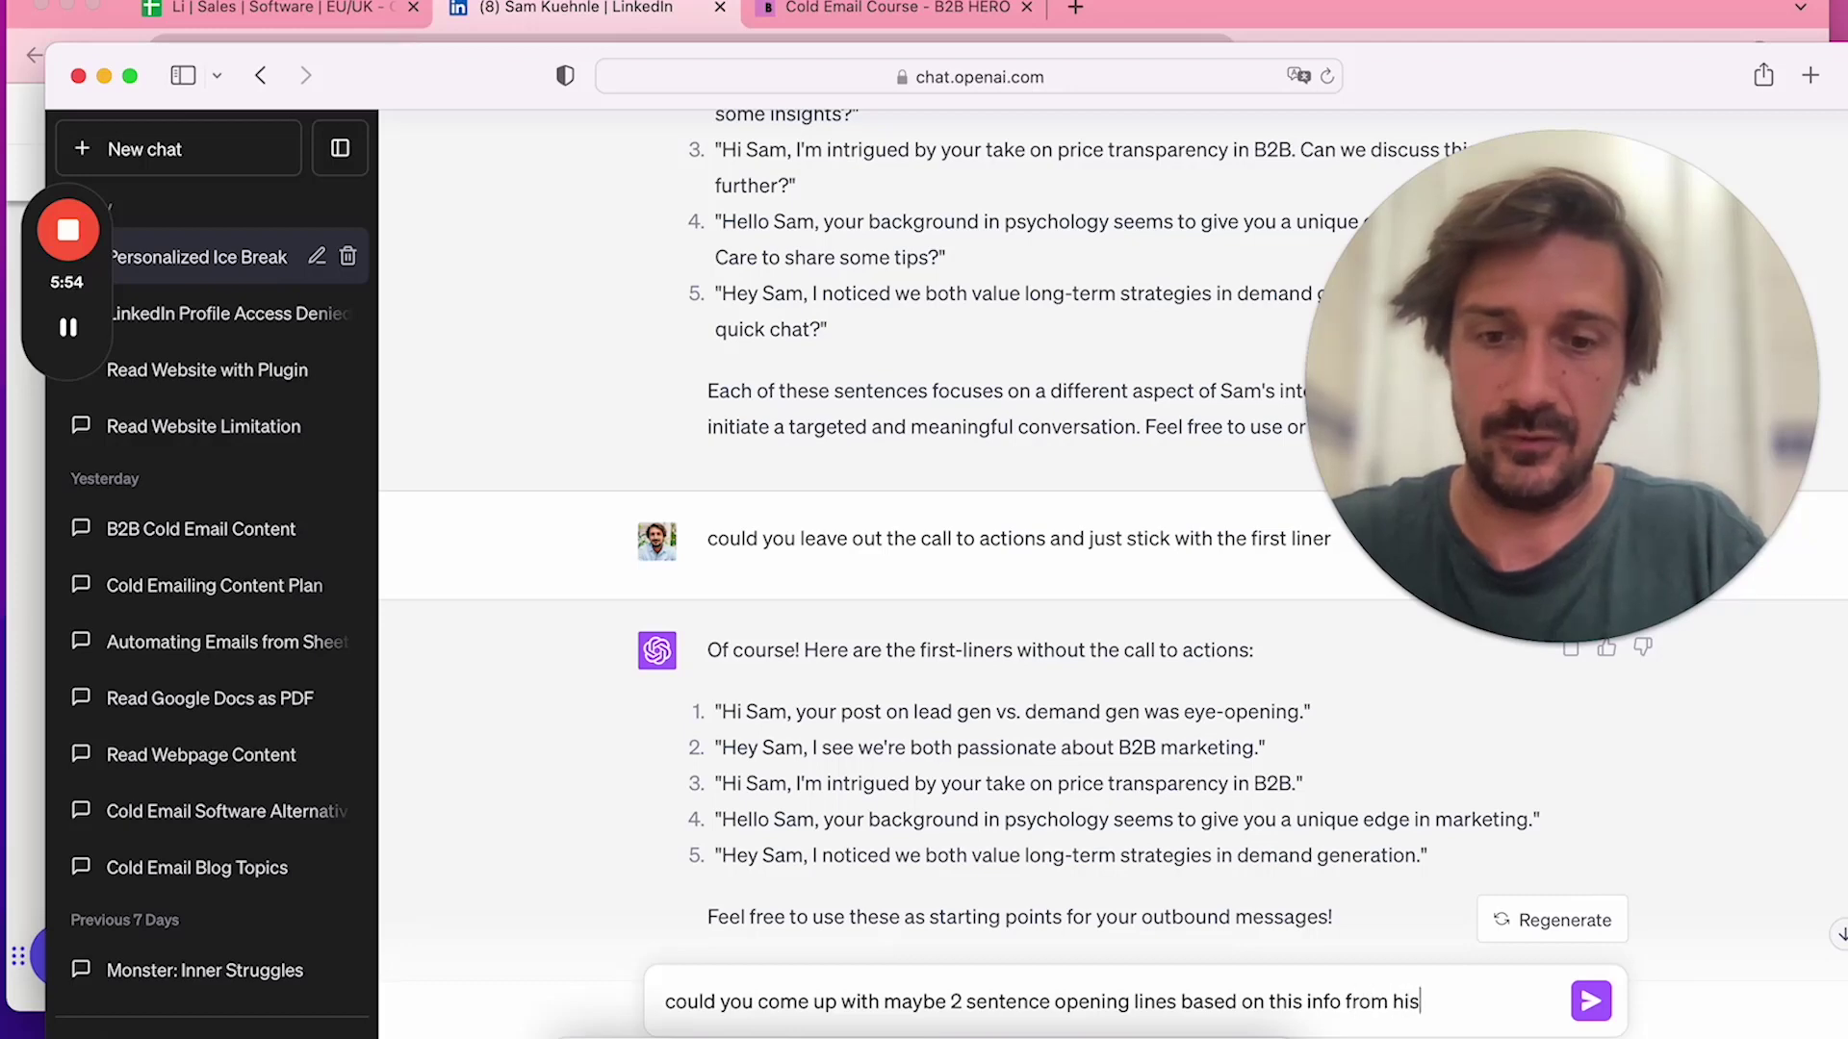
pyautogui.write('file')
pyautogui.press('Return')
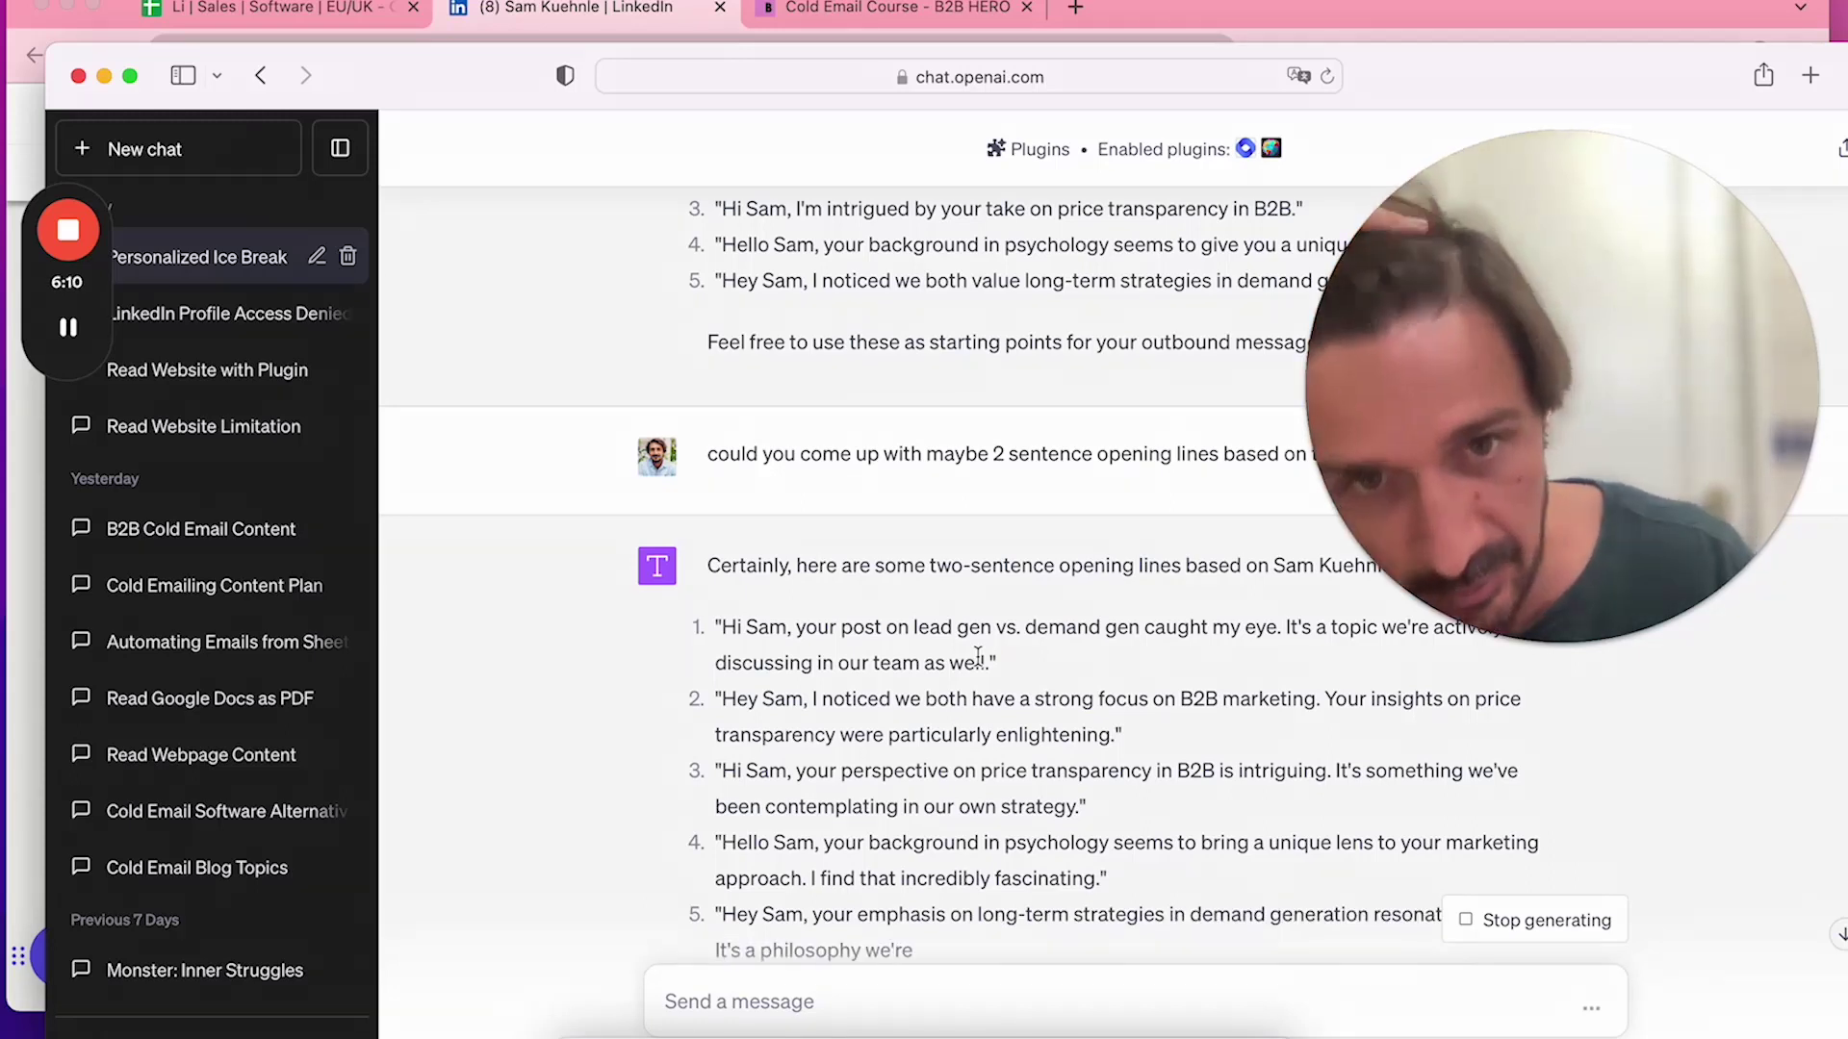
pyautogui.moveTo(1125, 736); pyautogui.dragTo(1329, 693)
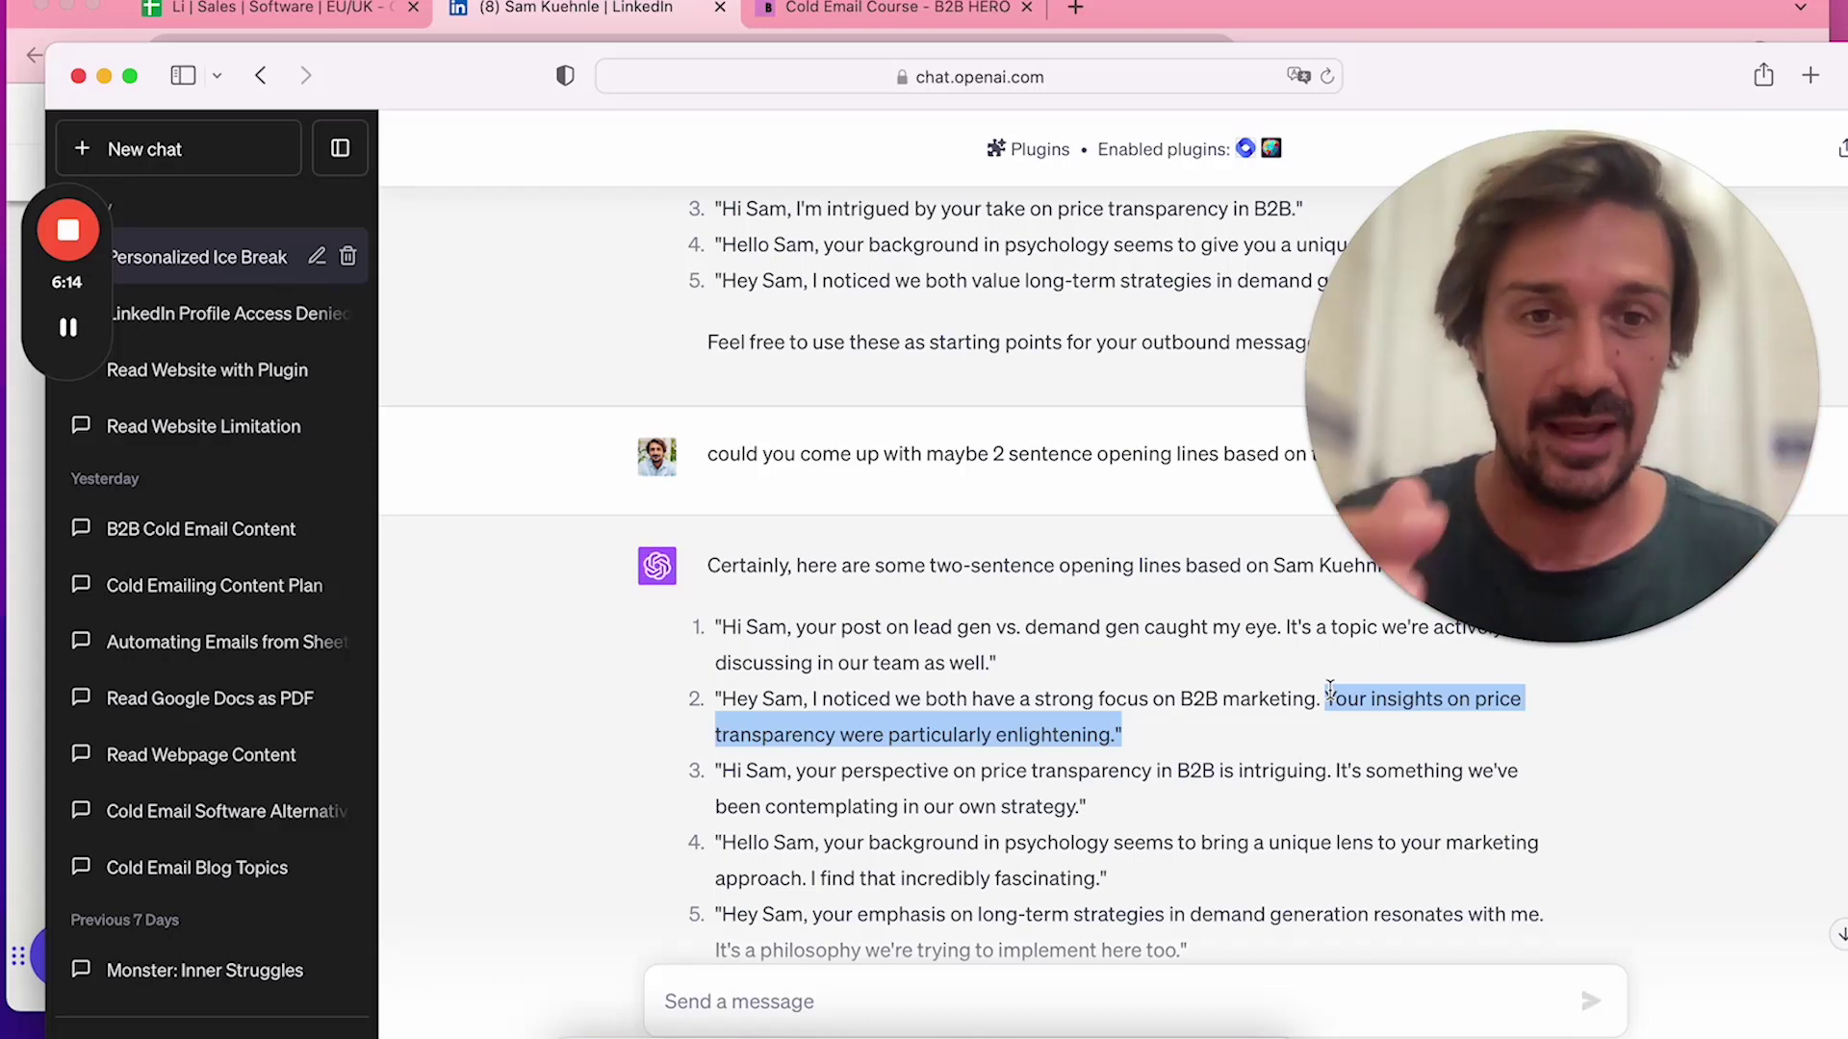
pyautogui.moveTo(1326, 698); pyautogui.dragTo(804, 704)
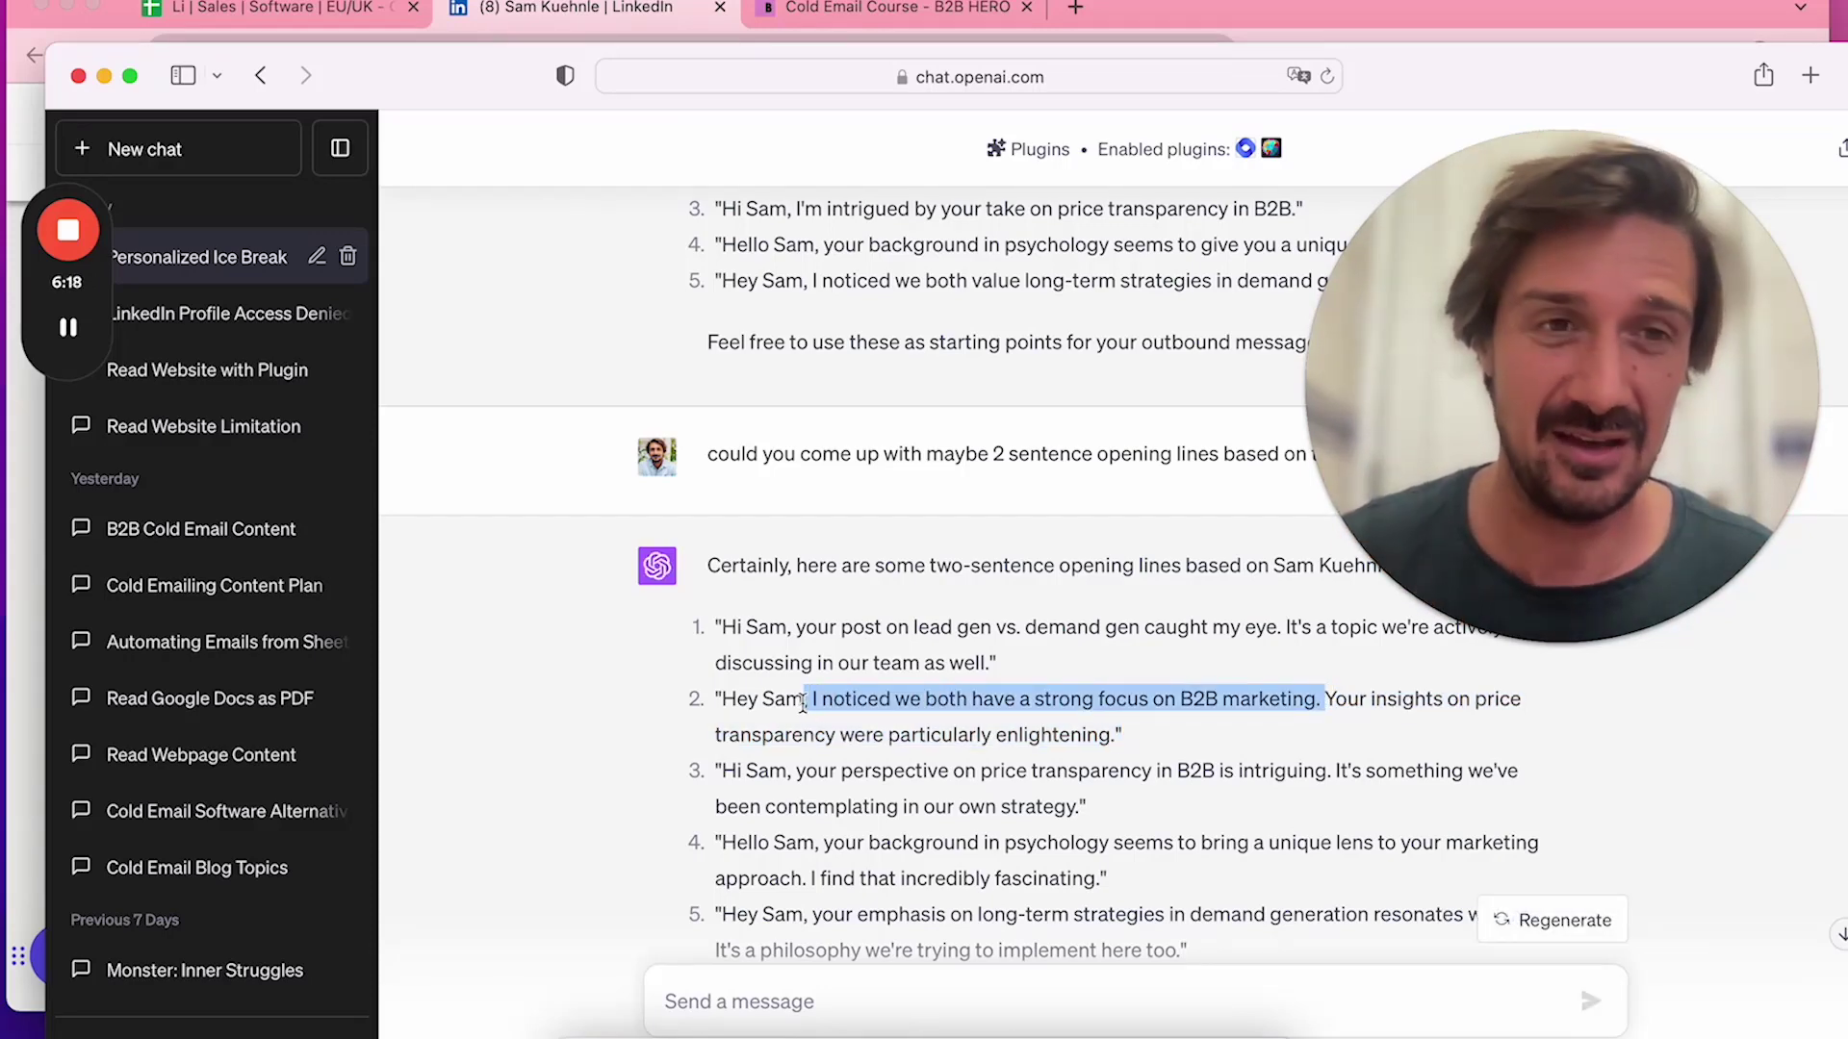
pyautogui.click(1301, 712)
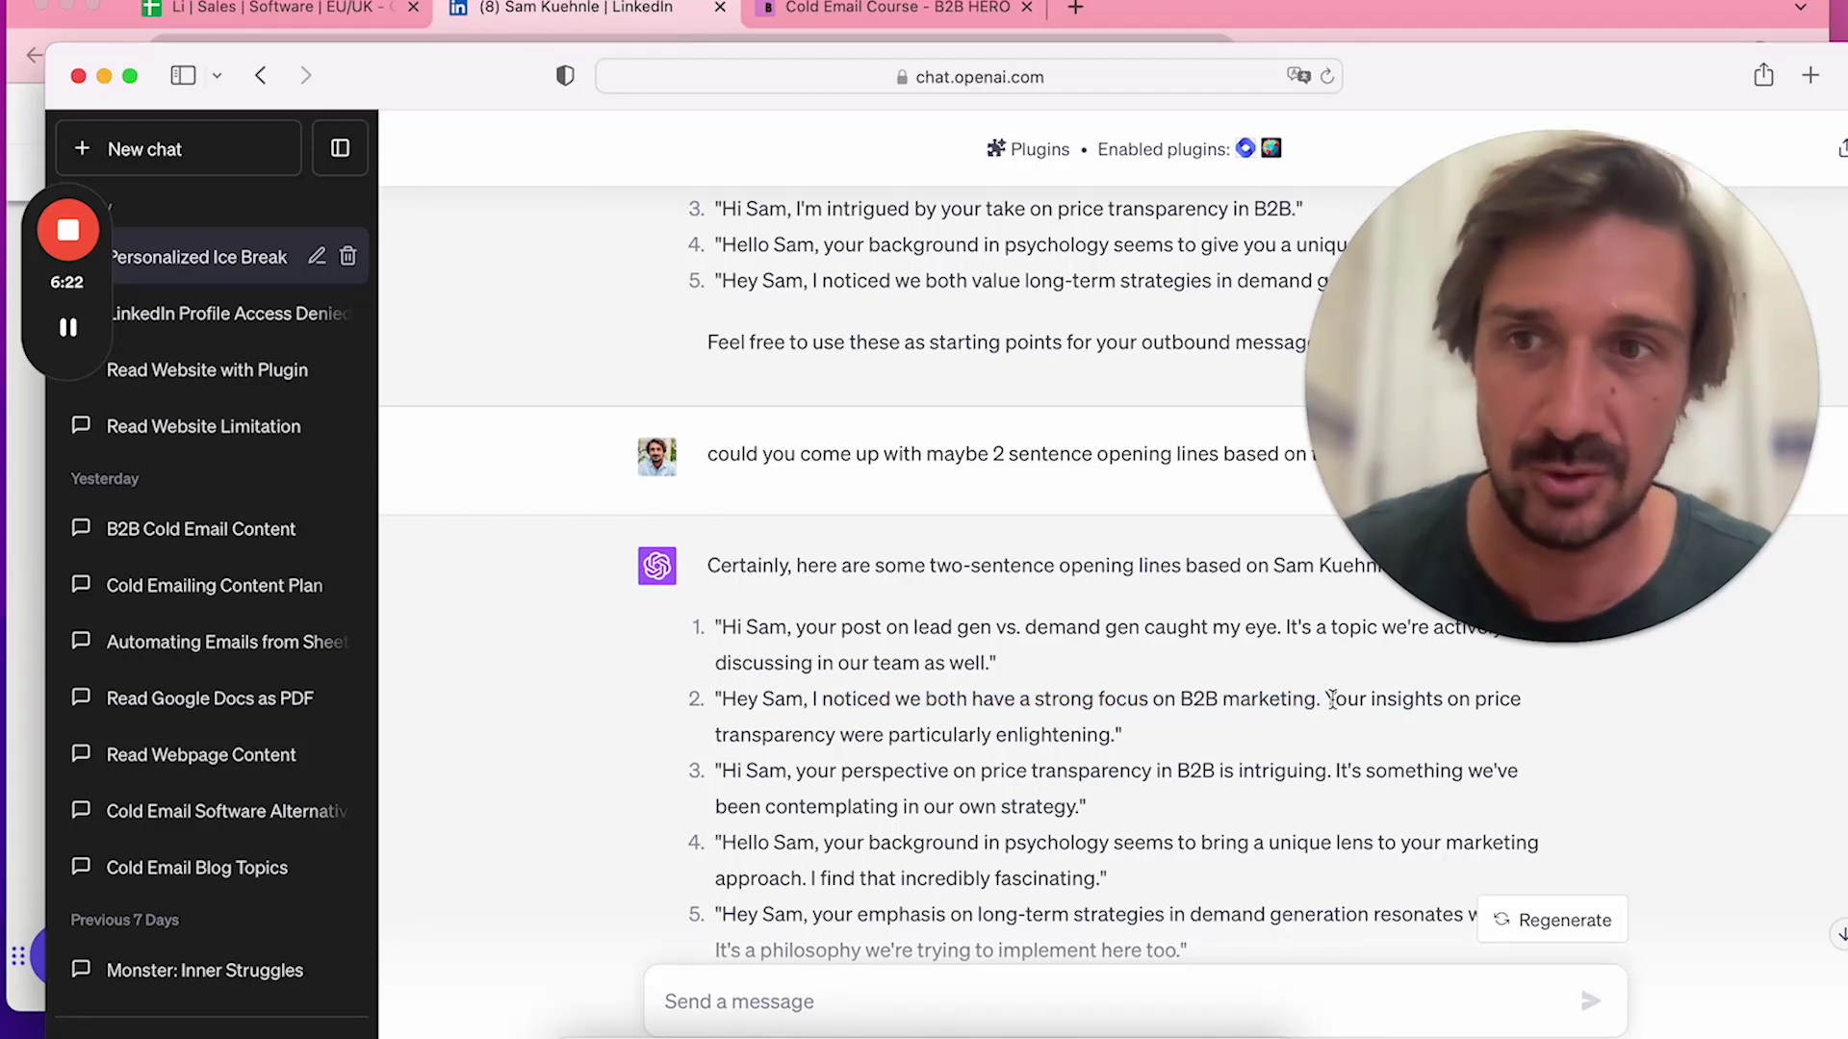
pyautogui.moveTo(1332, 700); pyautogui.dragTo(1328, 730)
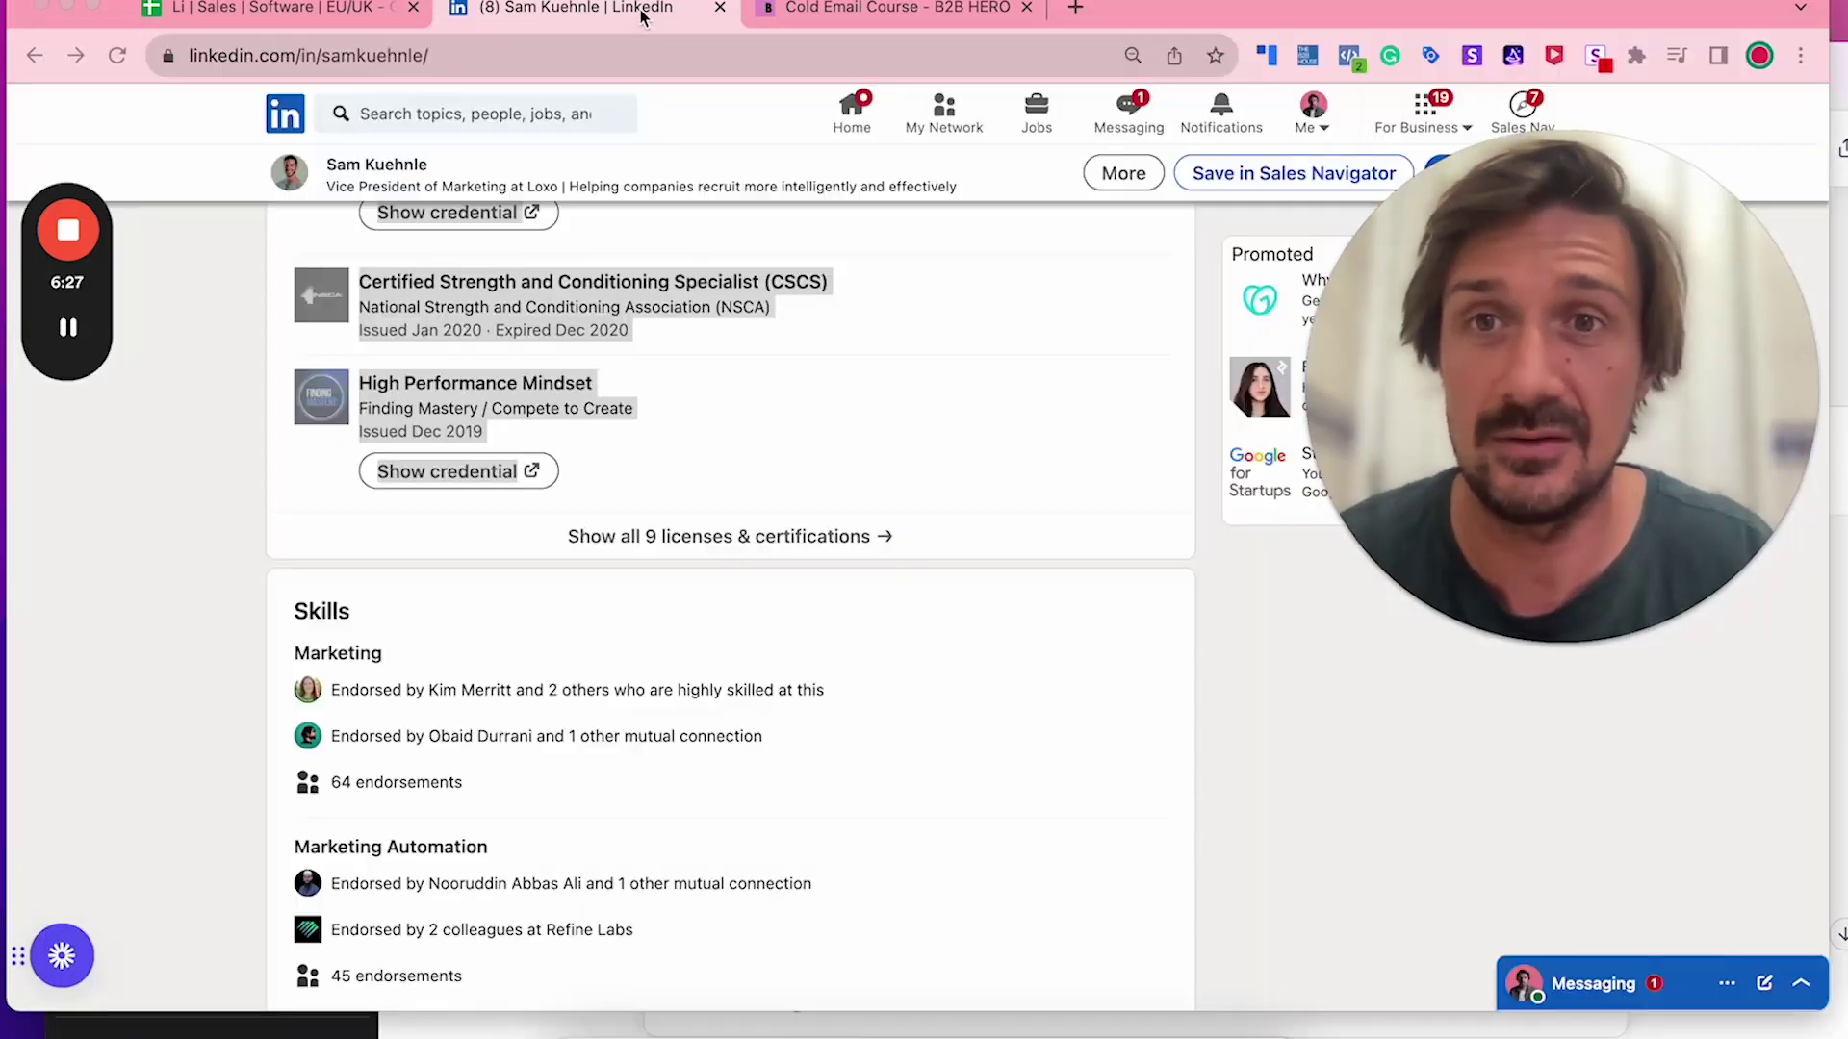
# Review the prospect's LinkedIn Activity and Featured posts, then return to the ChatGPT chat
pyautogui.click(712, 13)
pyautogui.scroll(10, 601, 578)
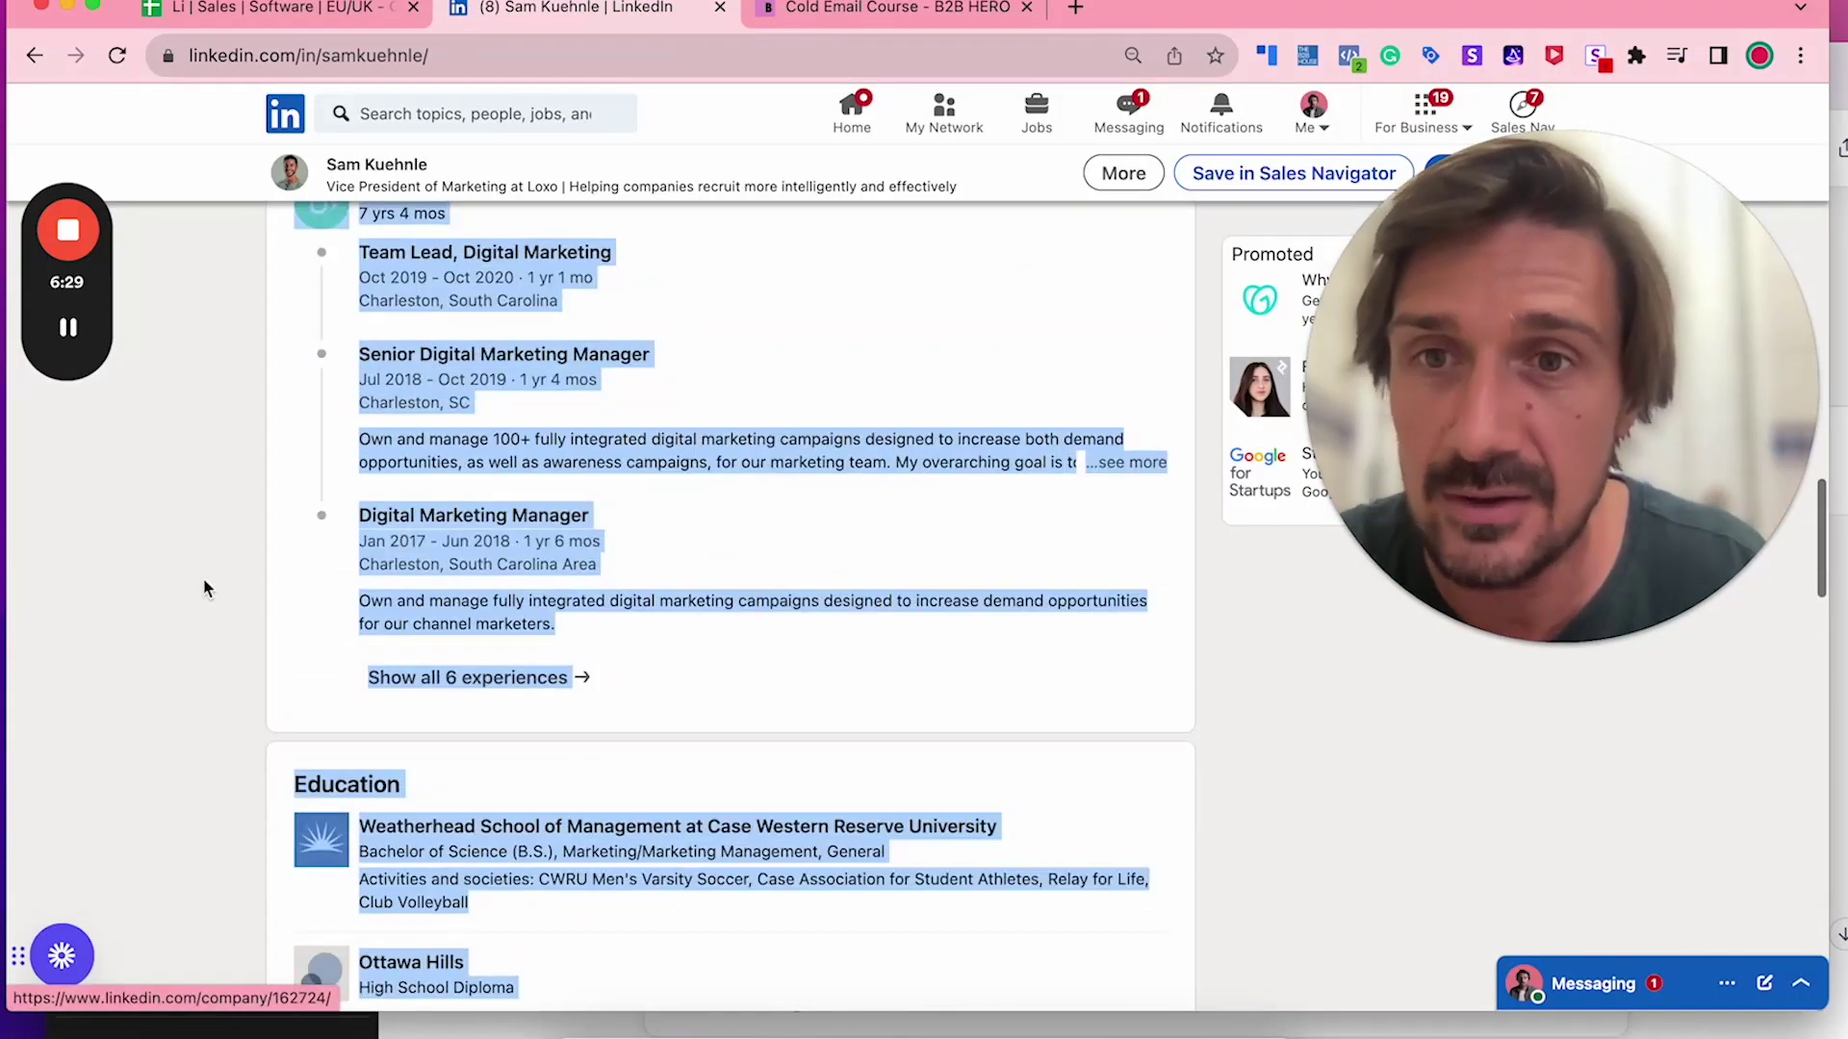
pyautogui.scroll(15, 205, 587)
pyautogui.scroll(3, 205, 587)
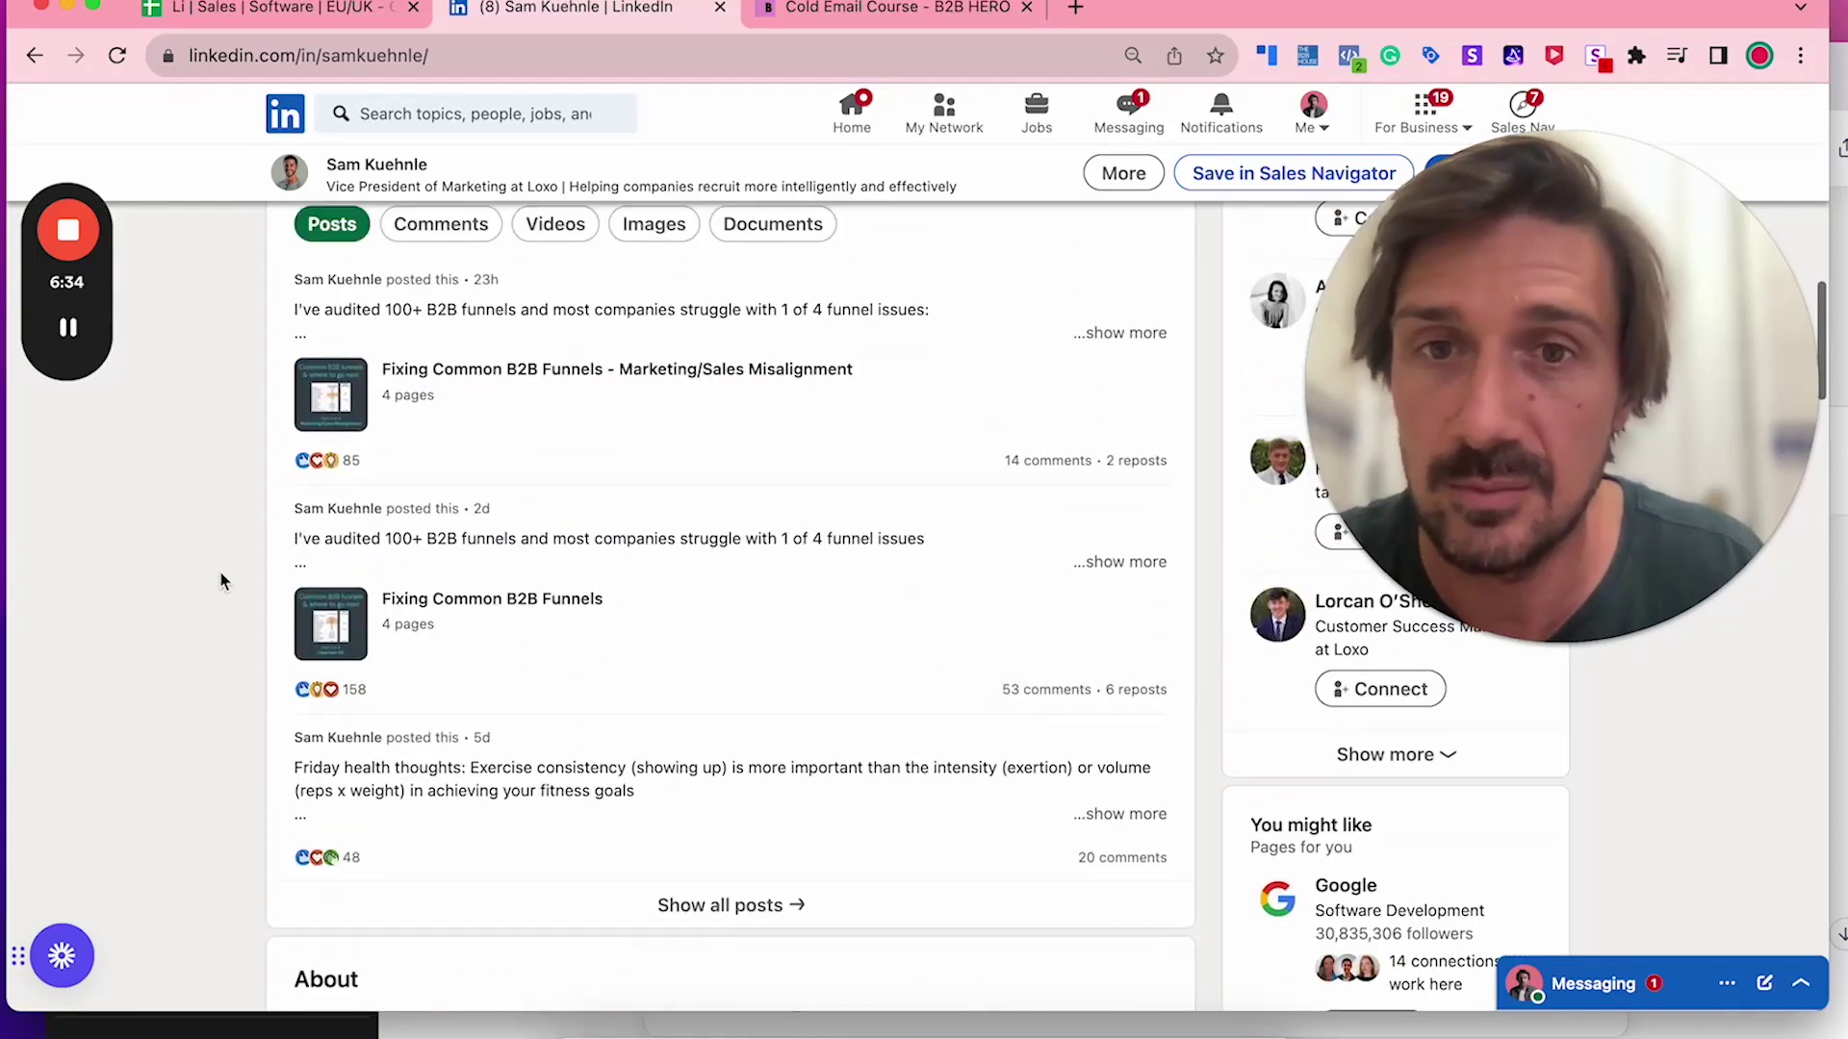
pyautogui.scroll(15, 637, 581)
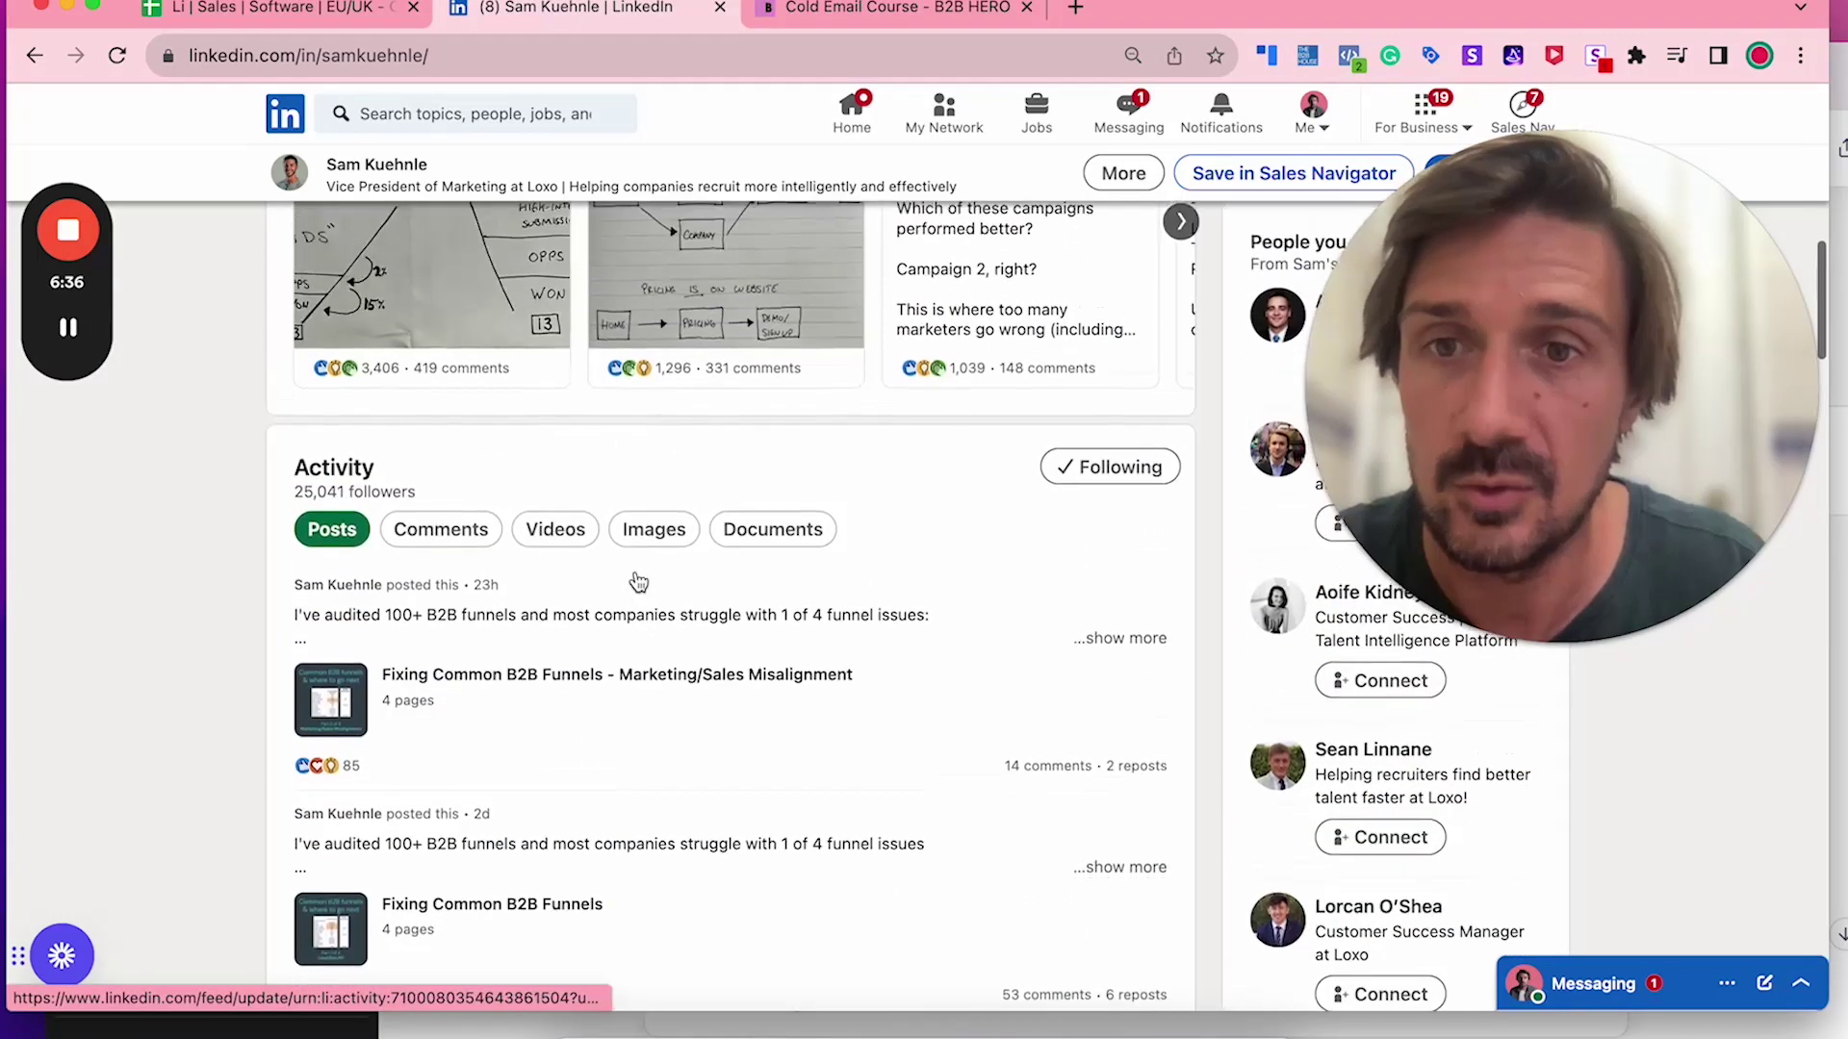
pyautogui.scroll(1, 635, 581)
pyautogui.scroll(-3, 549, 606)
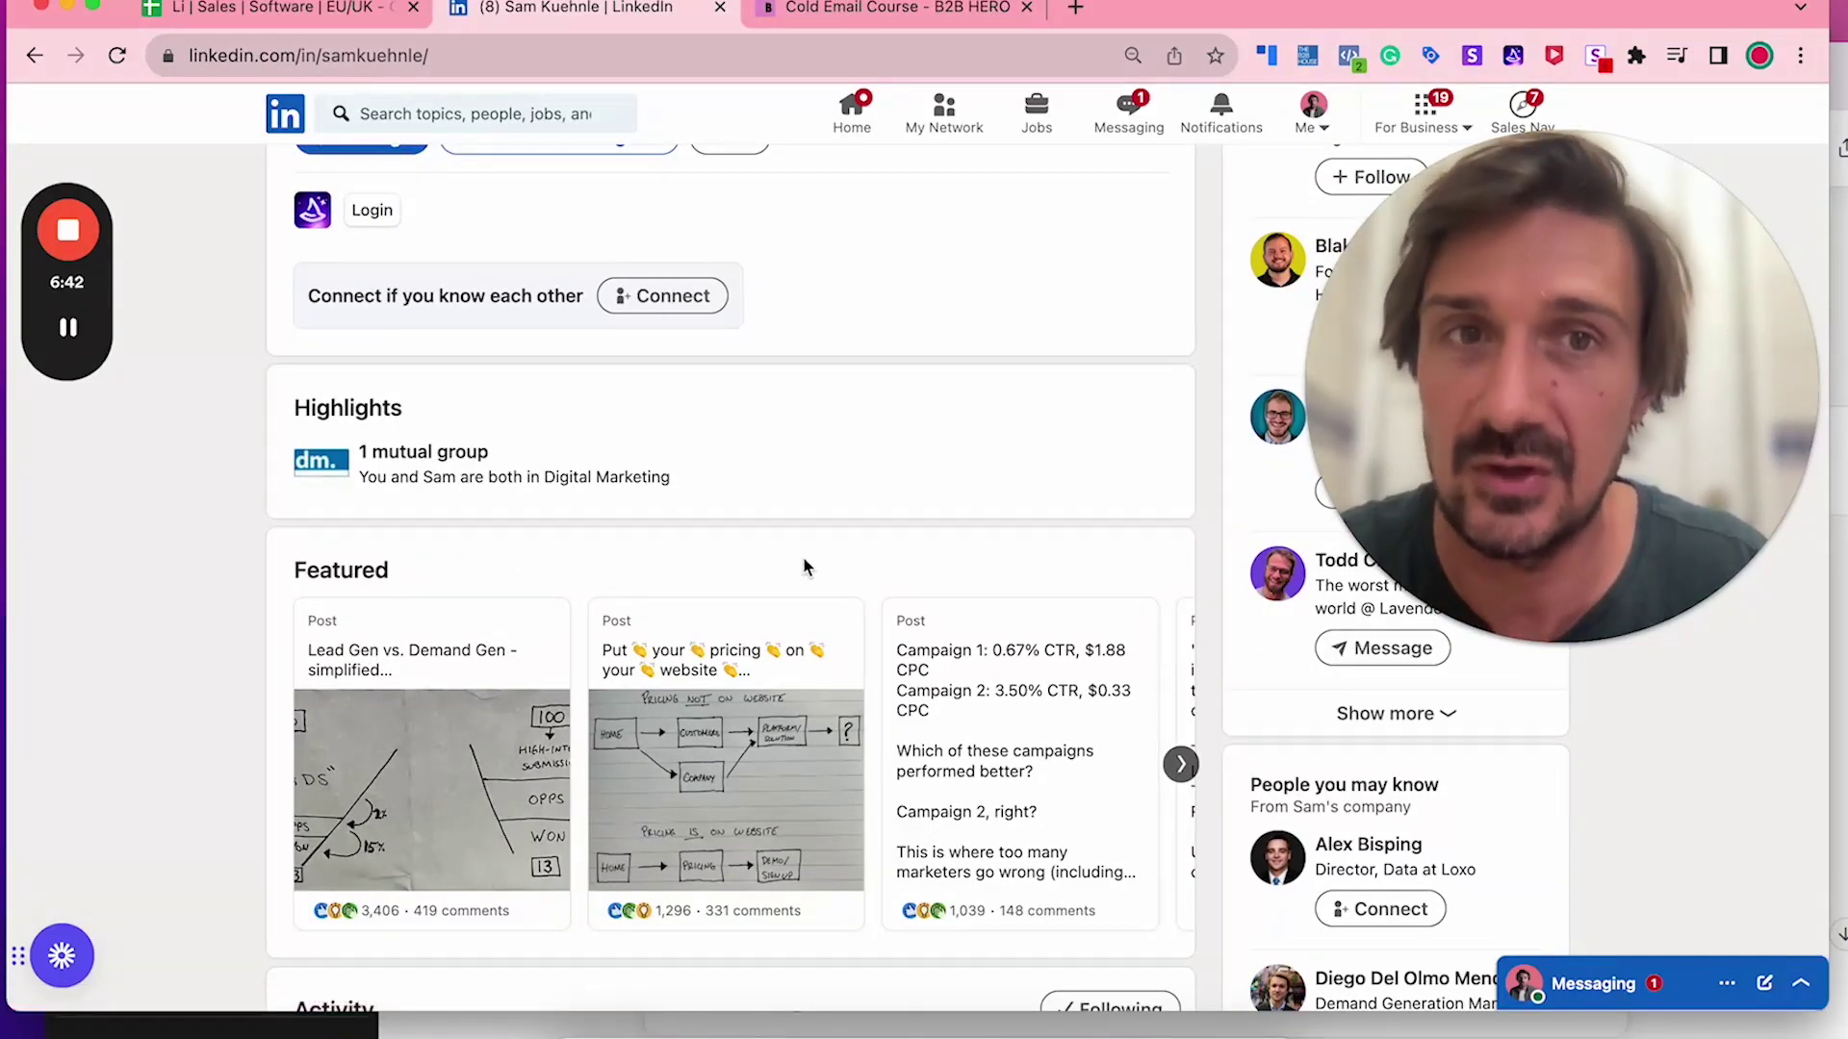
pyautogui.scroll(-2, 680, 577)
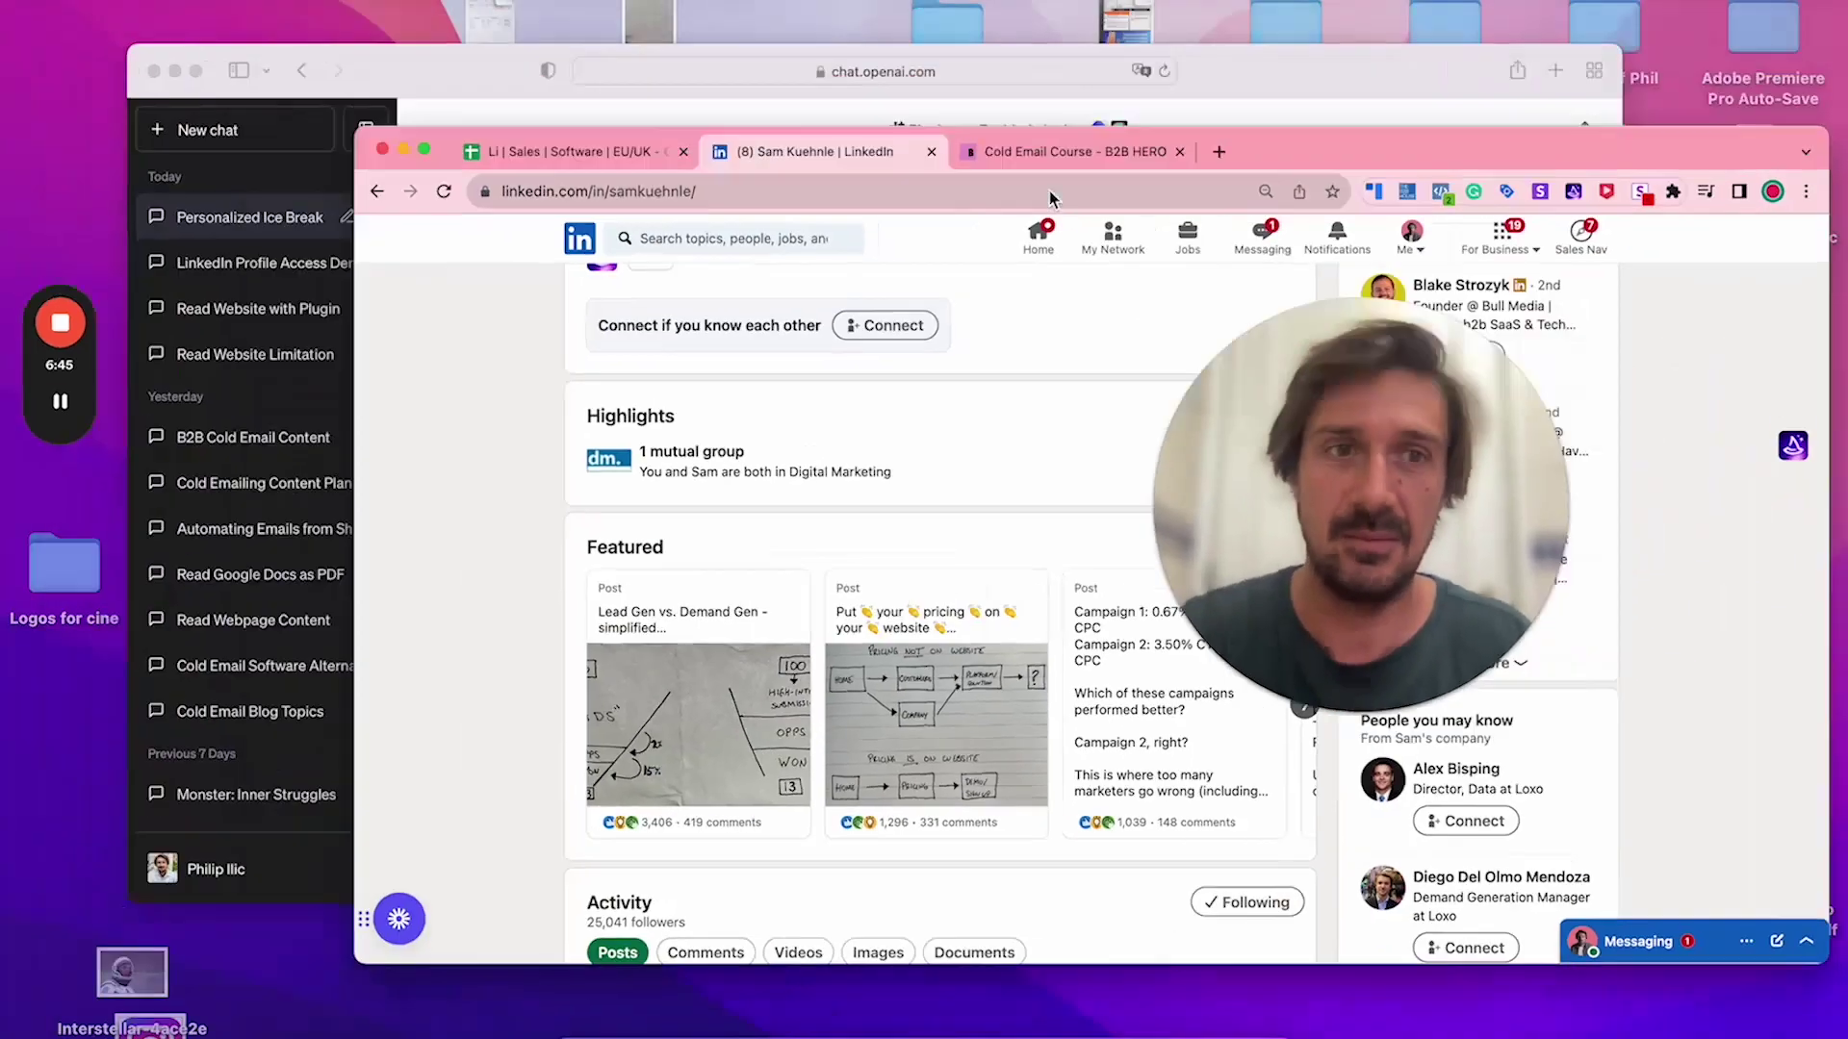
pyautogui.hotkey('ctrl', 'Up')
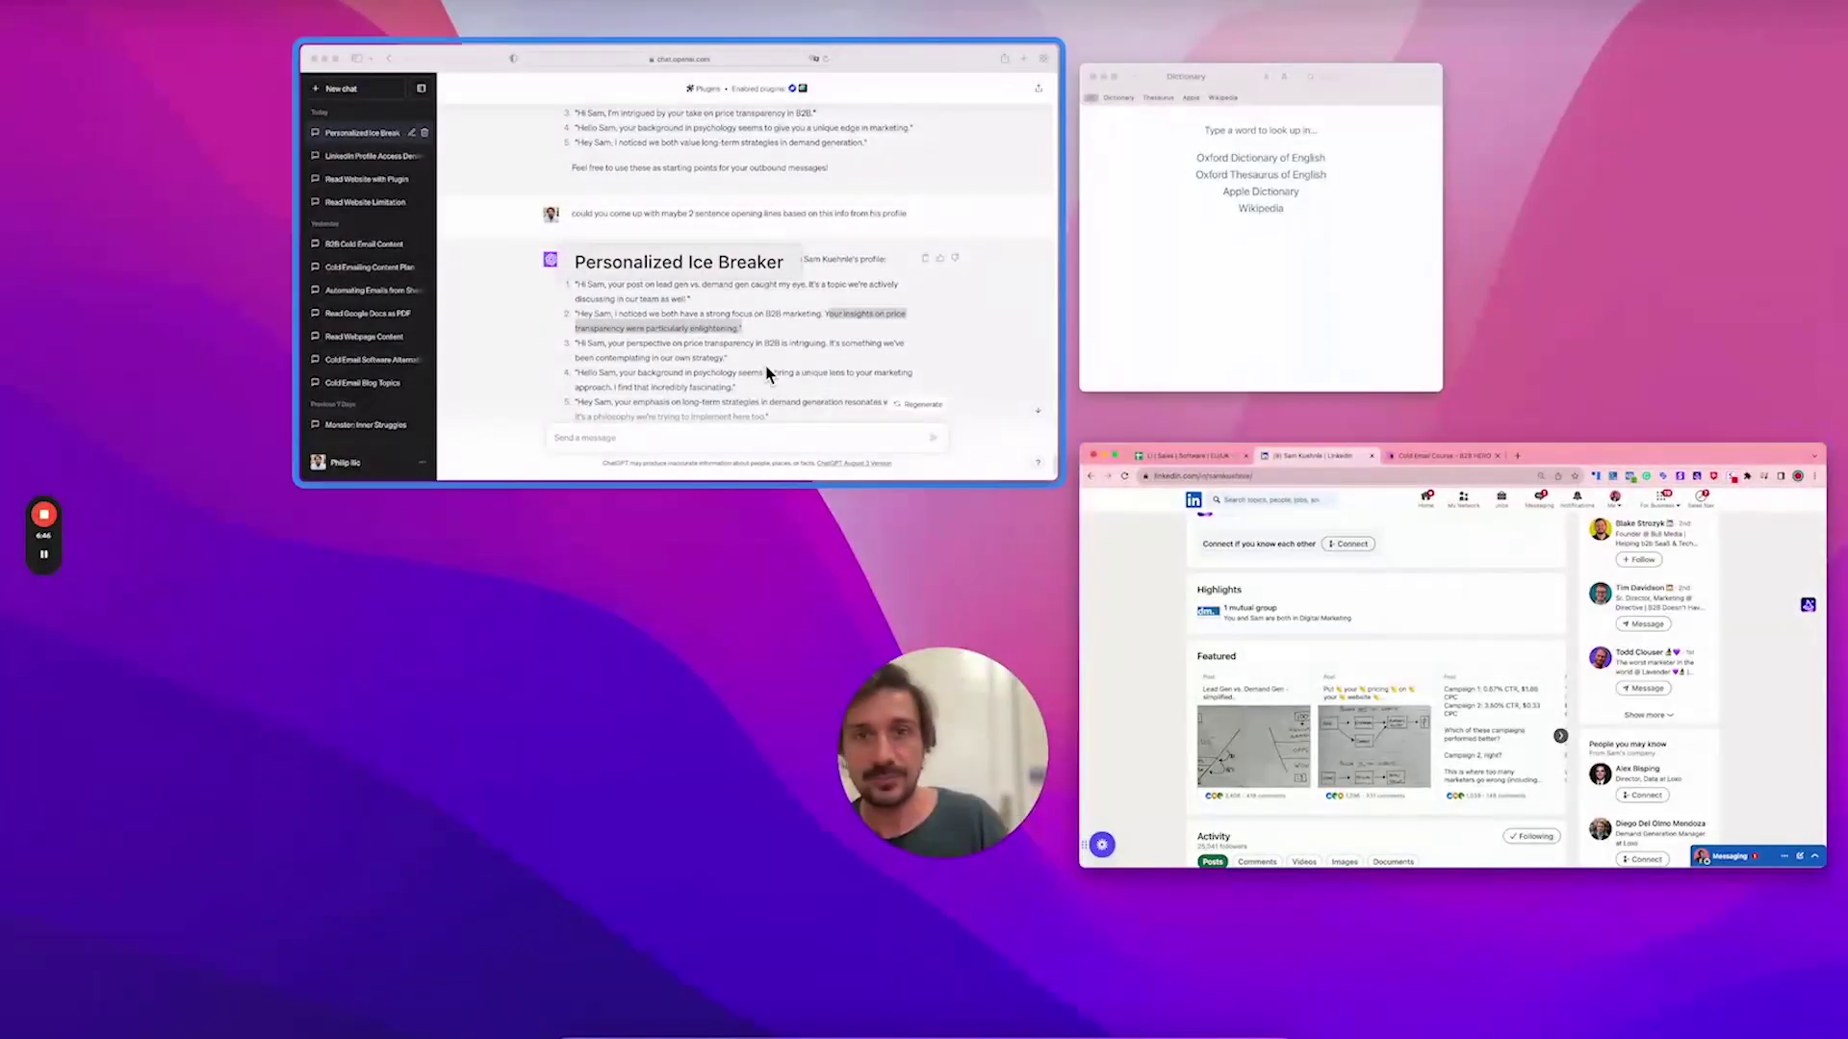
pyautogui.click(767, 373)
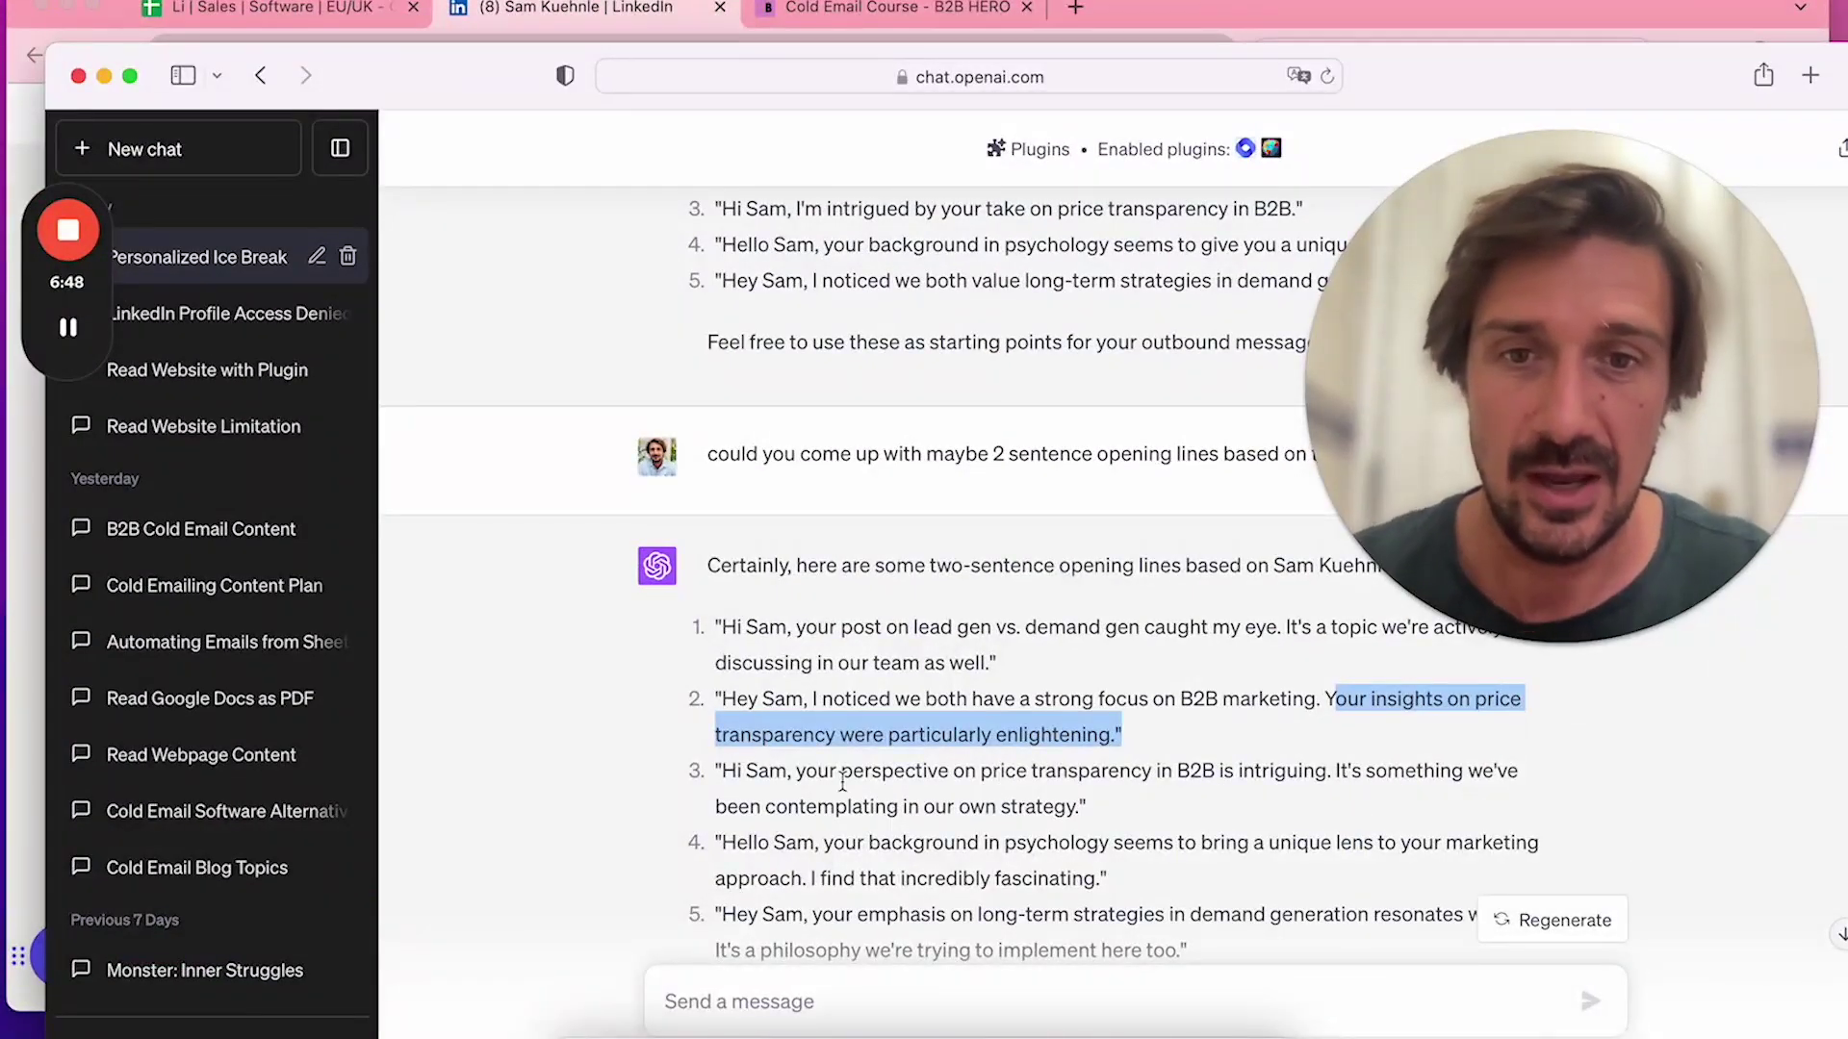
# Copy opener 2, from 'I noticed' through 'enlightening', into First Liner cell D3
pyautogui.scroll(-2, 1079, 813)
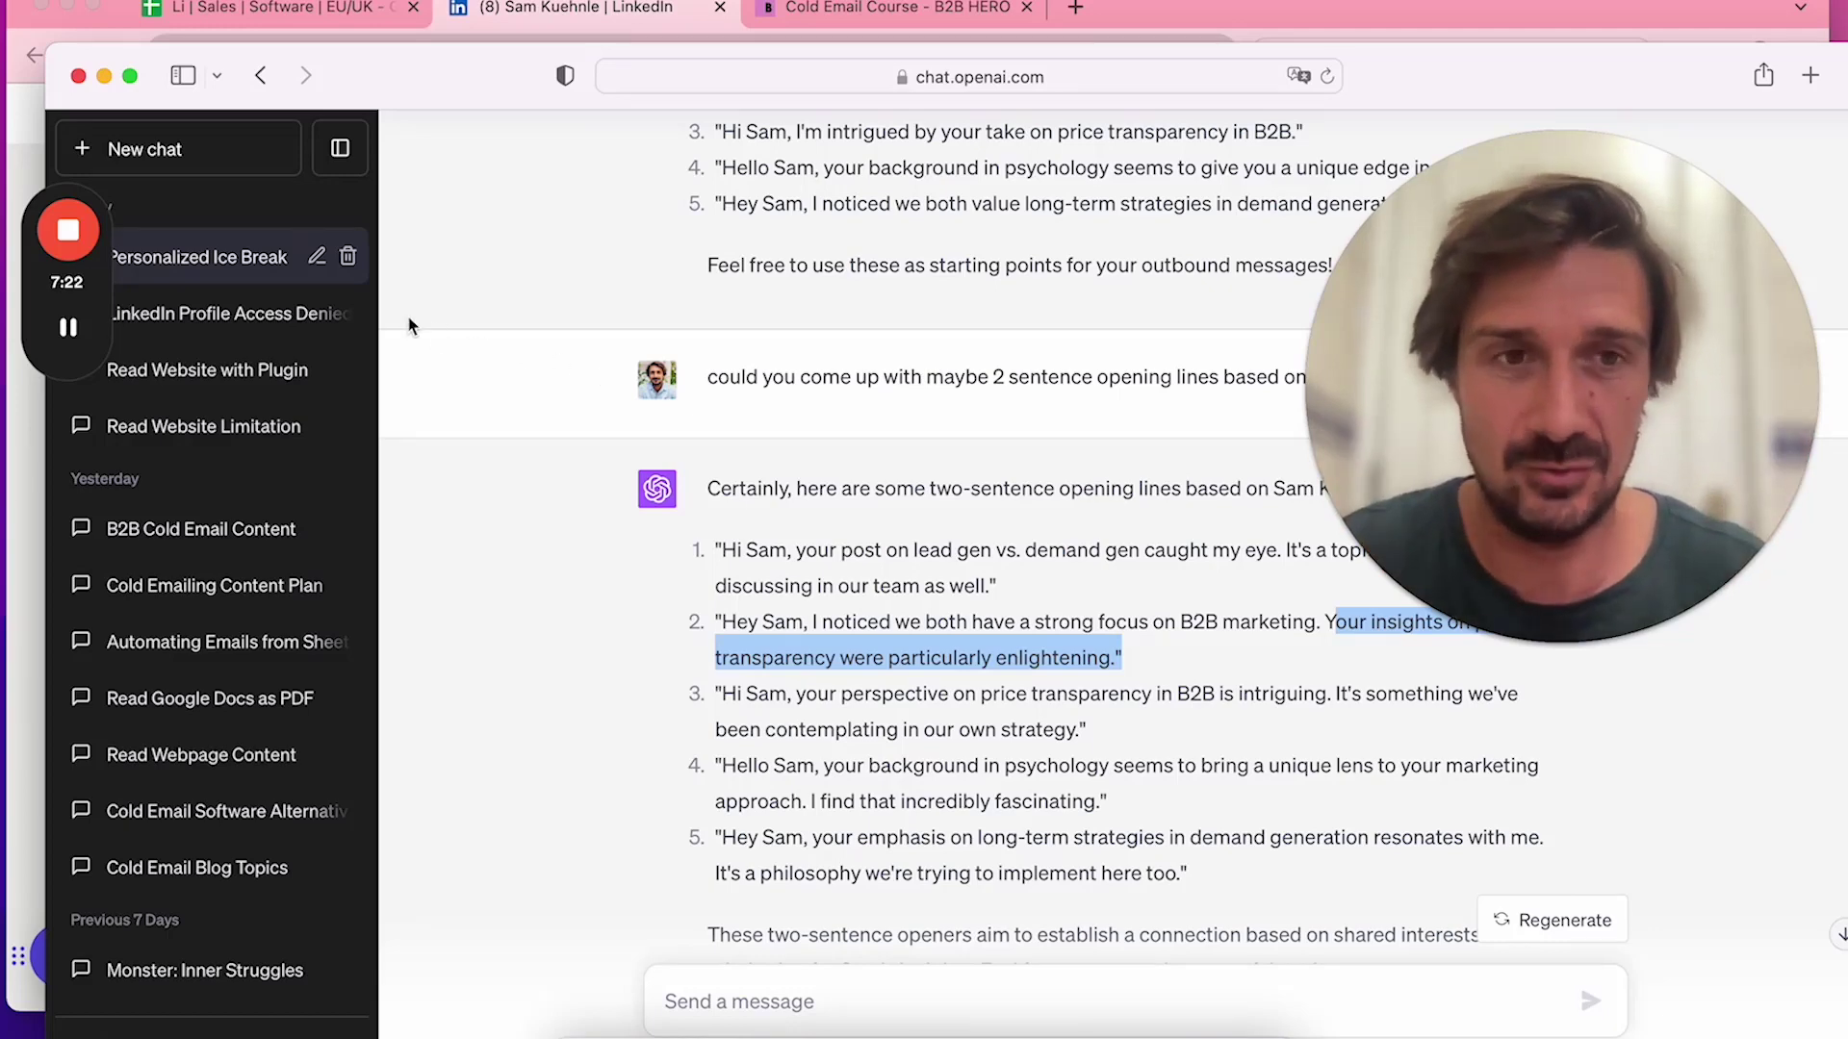
pyautogui.scroll(-3, 709, 662)
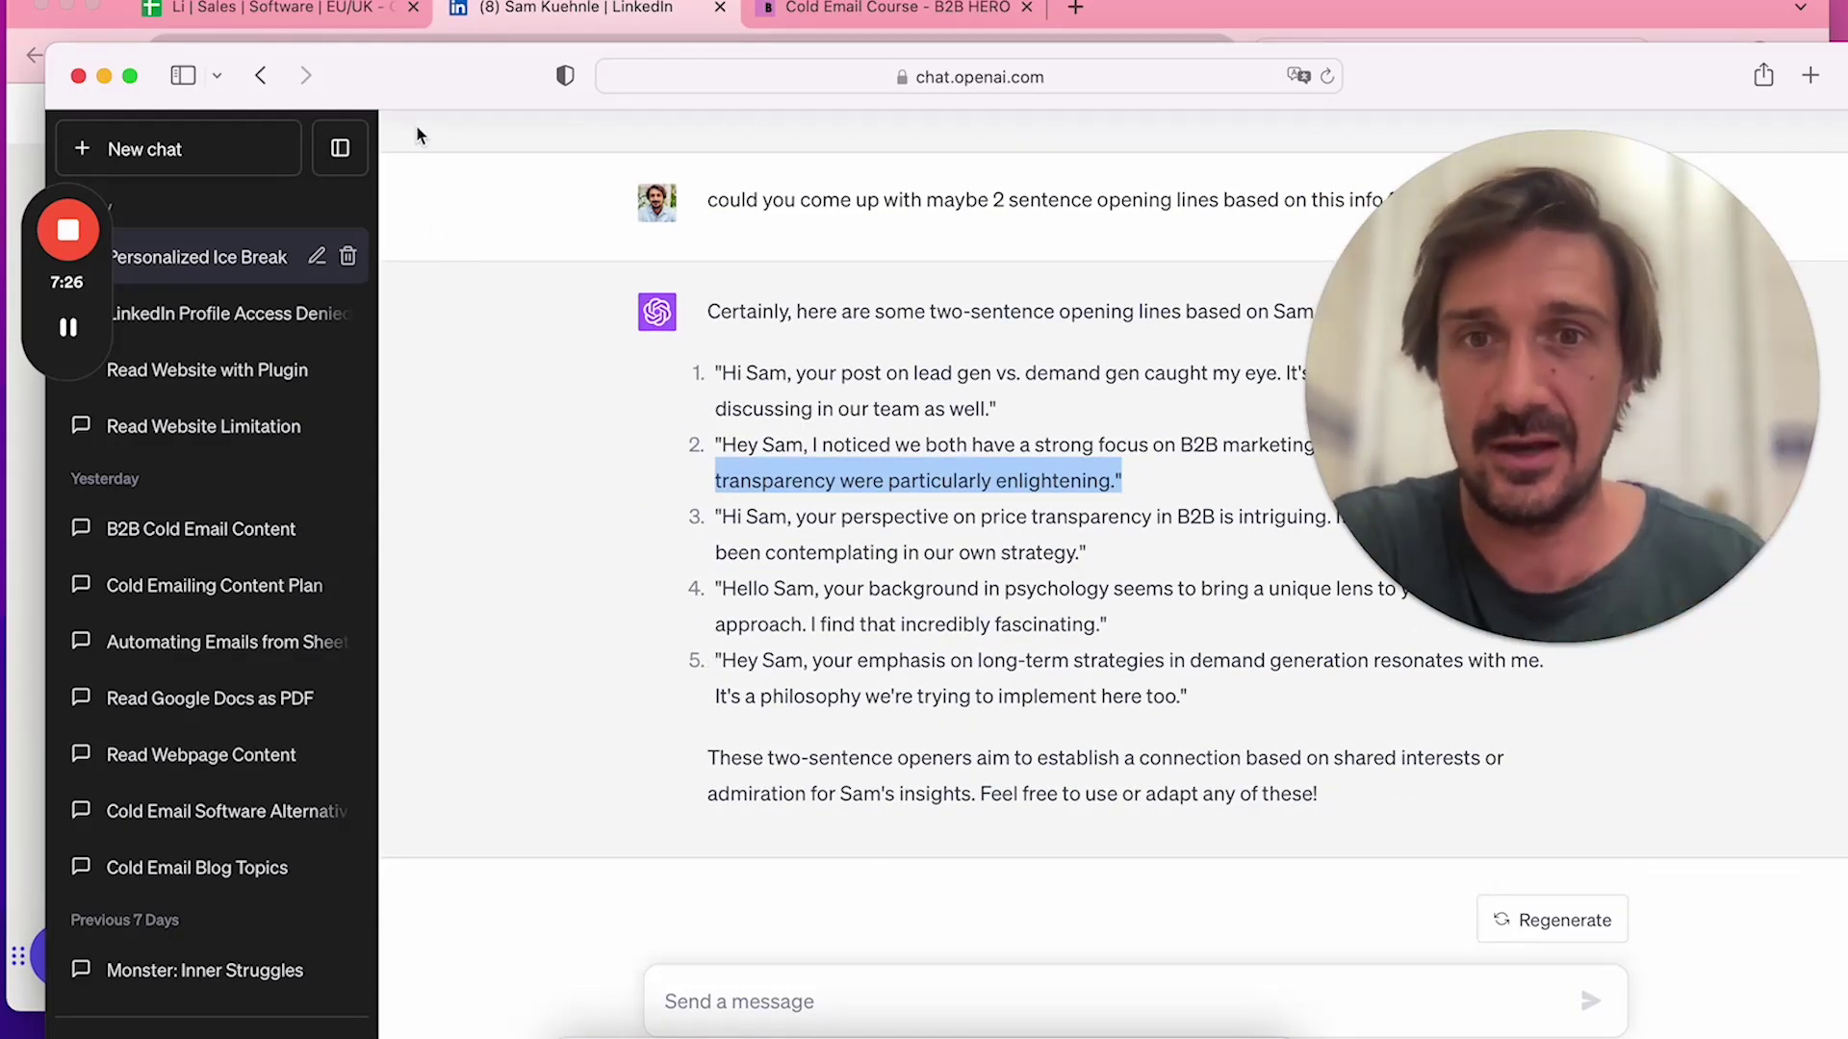
pyautogui.click(789, 377)
pyautogui.moveTo(1112, 483); pyautogui.dragTo(813, 441)
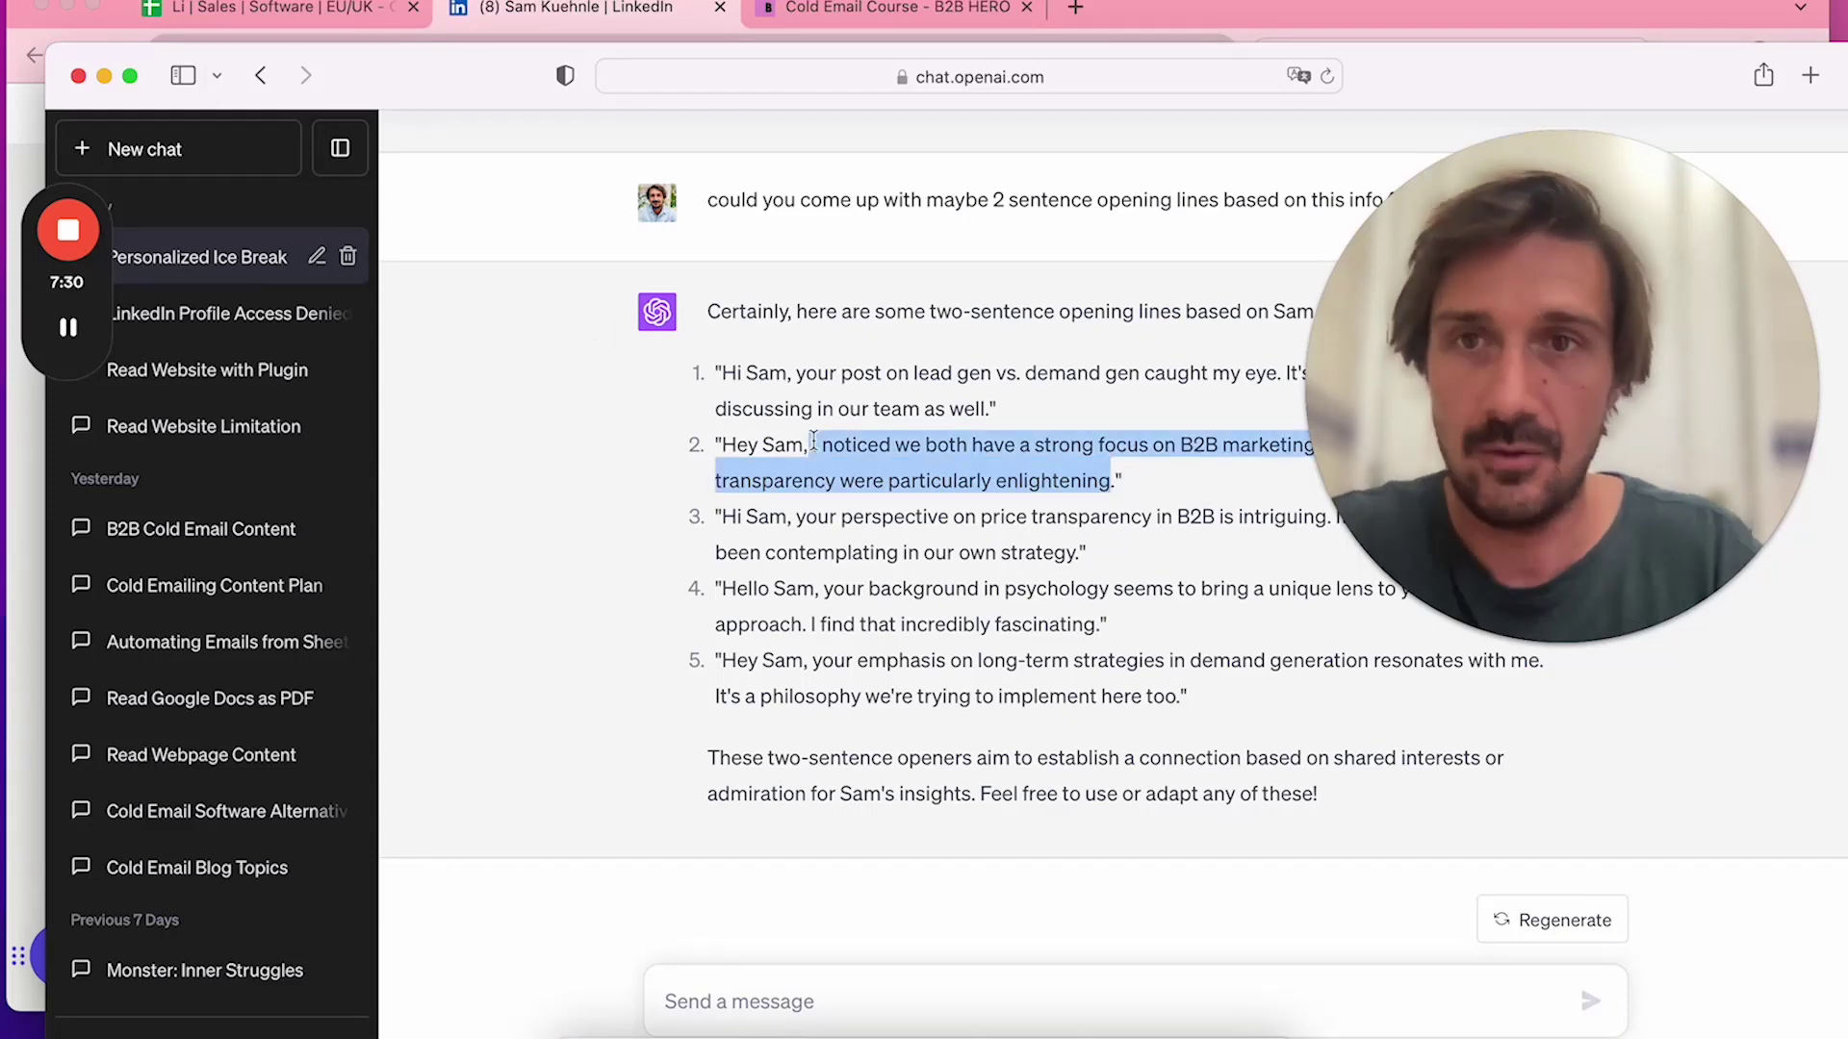
pyautogui.press('super+Tab')
pyautogui.click(279, 7)
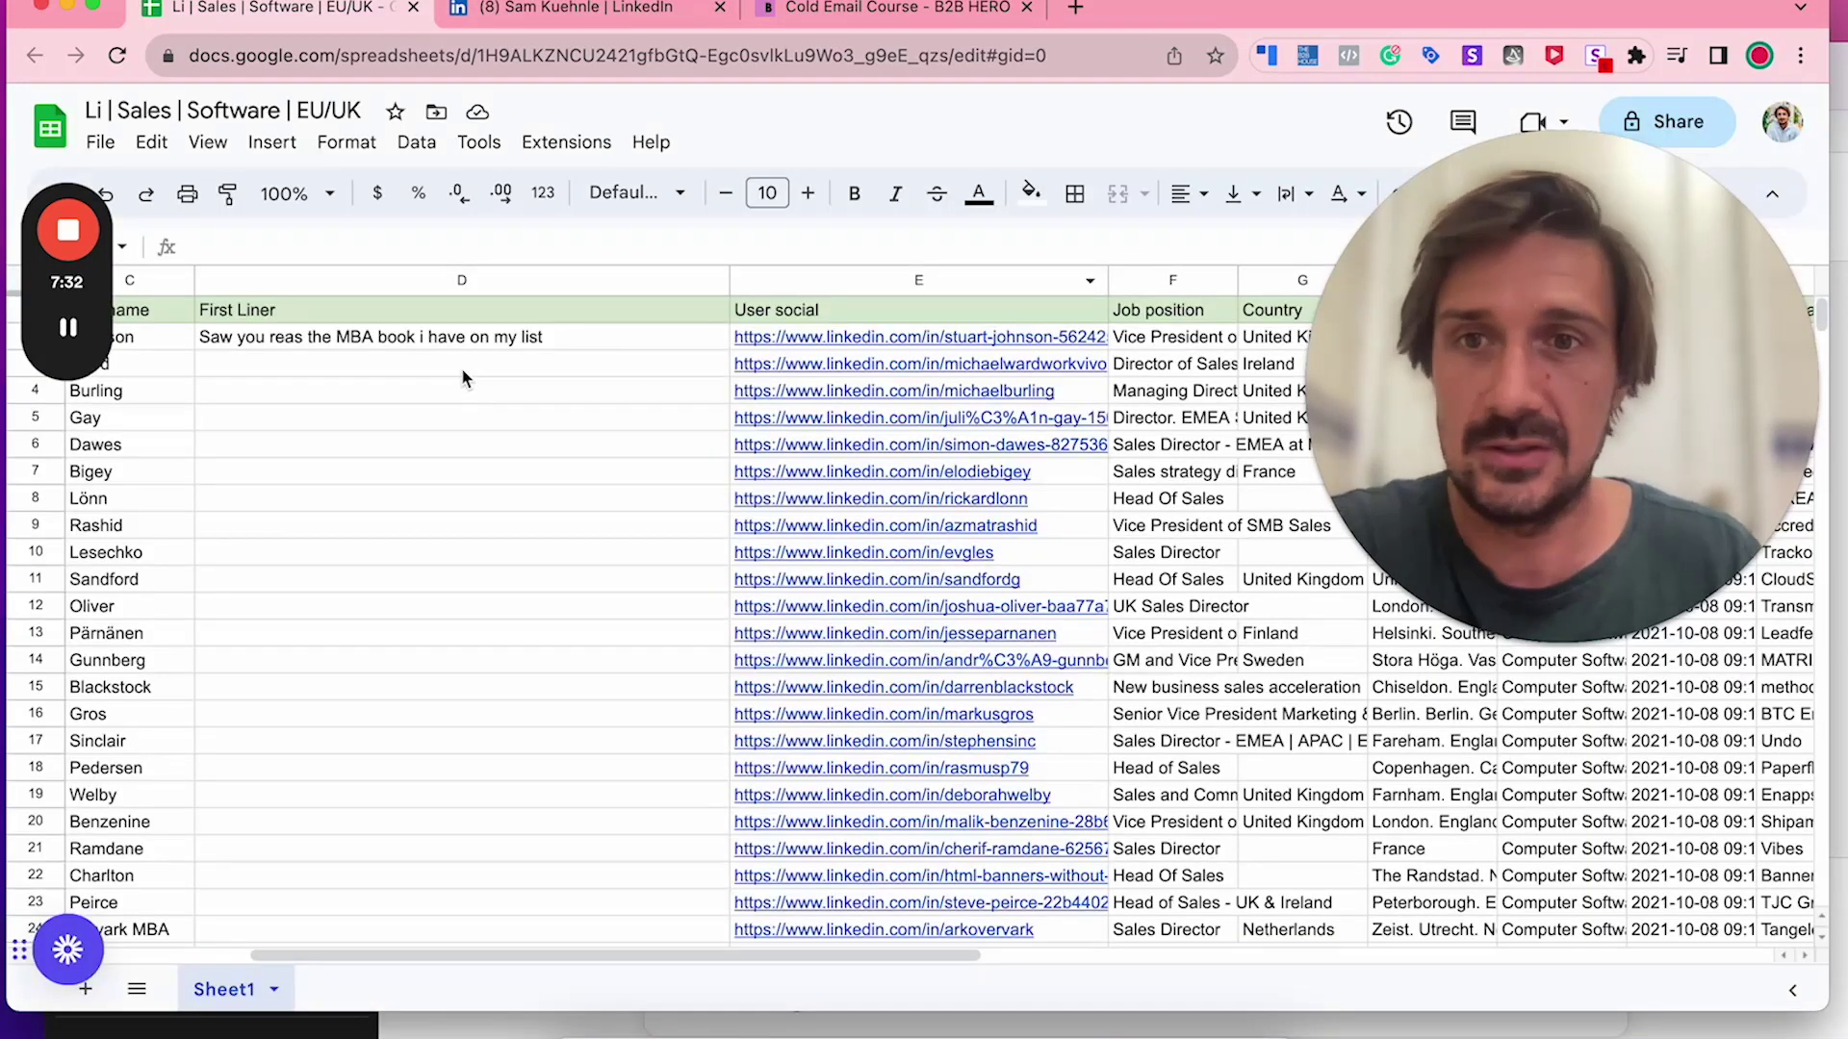
pyautogui.click(461, 376)
pyautogui.write('I noticed we both have a strong focus on B2B marketing. Your insights on price transparency were particularly enlightening')
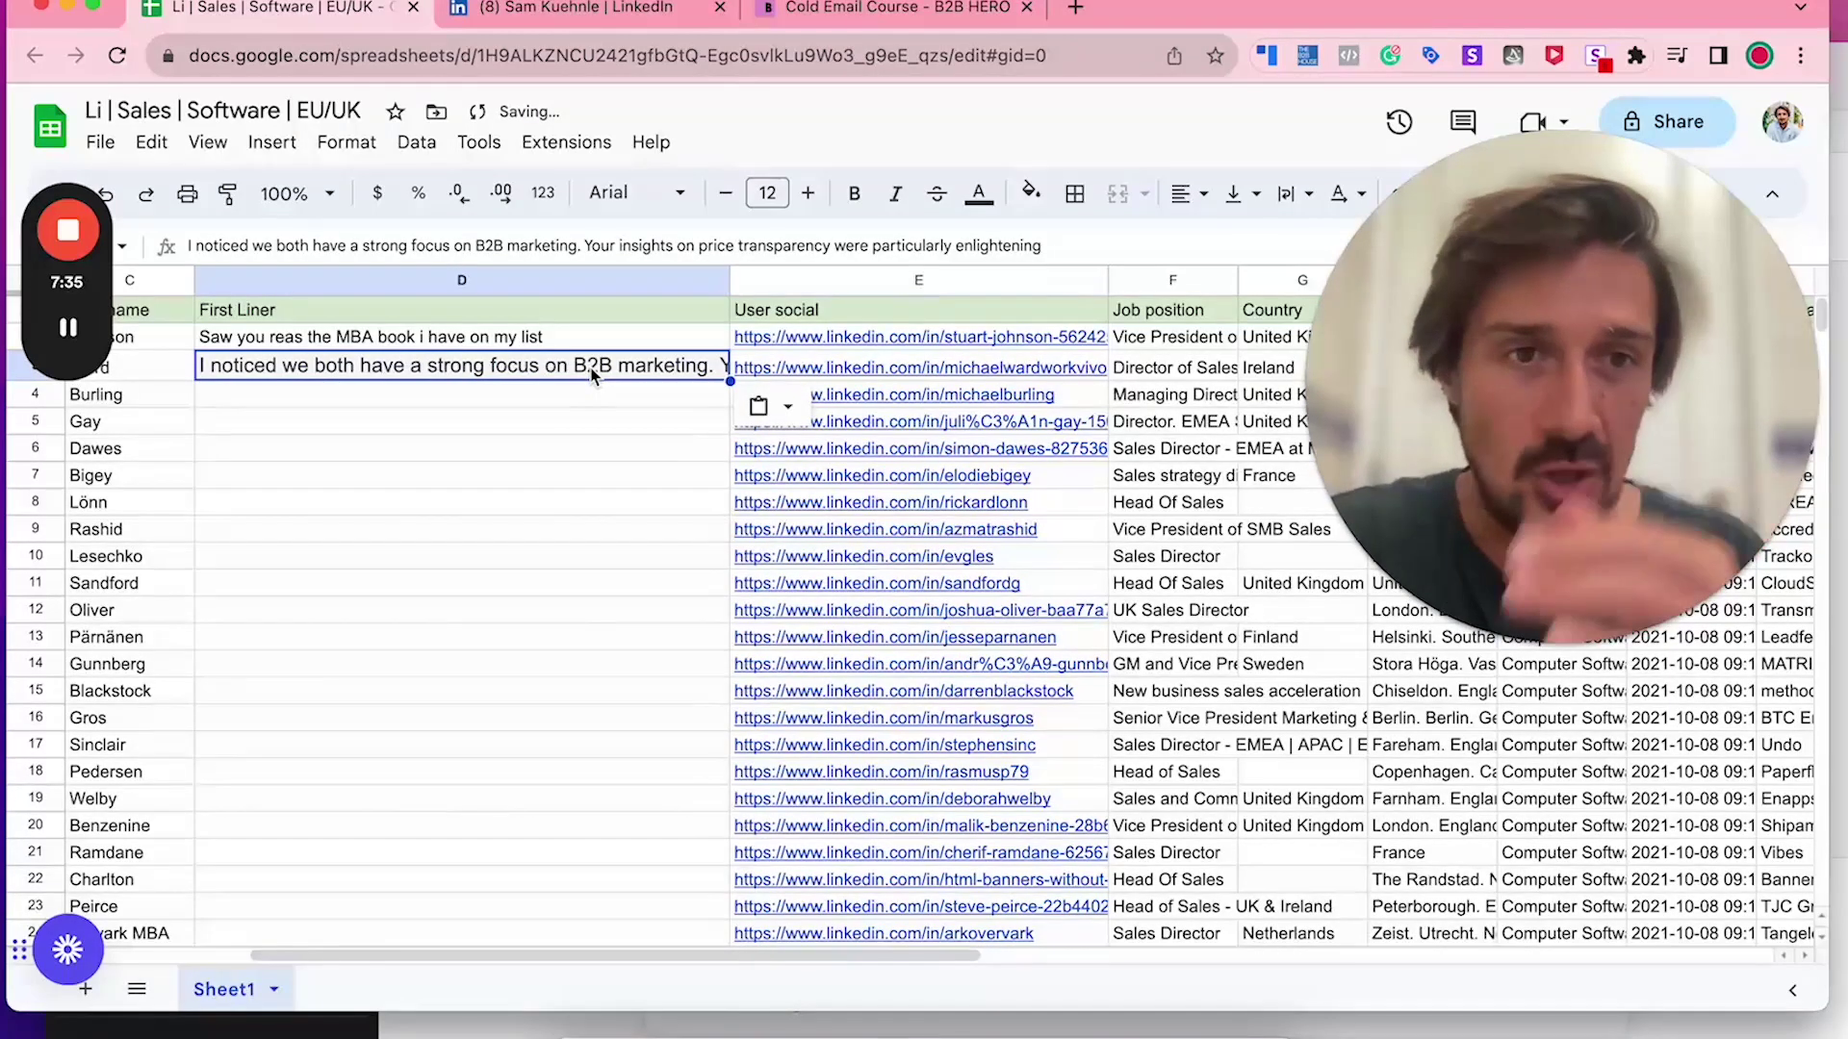
# Load woodpecker.co in a new browser tab, then return to the prospect spreadsheet
pyautogui.click(1077, 10)
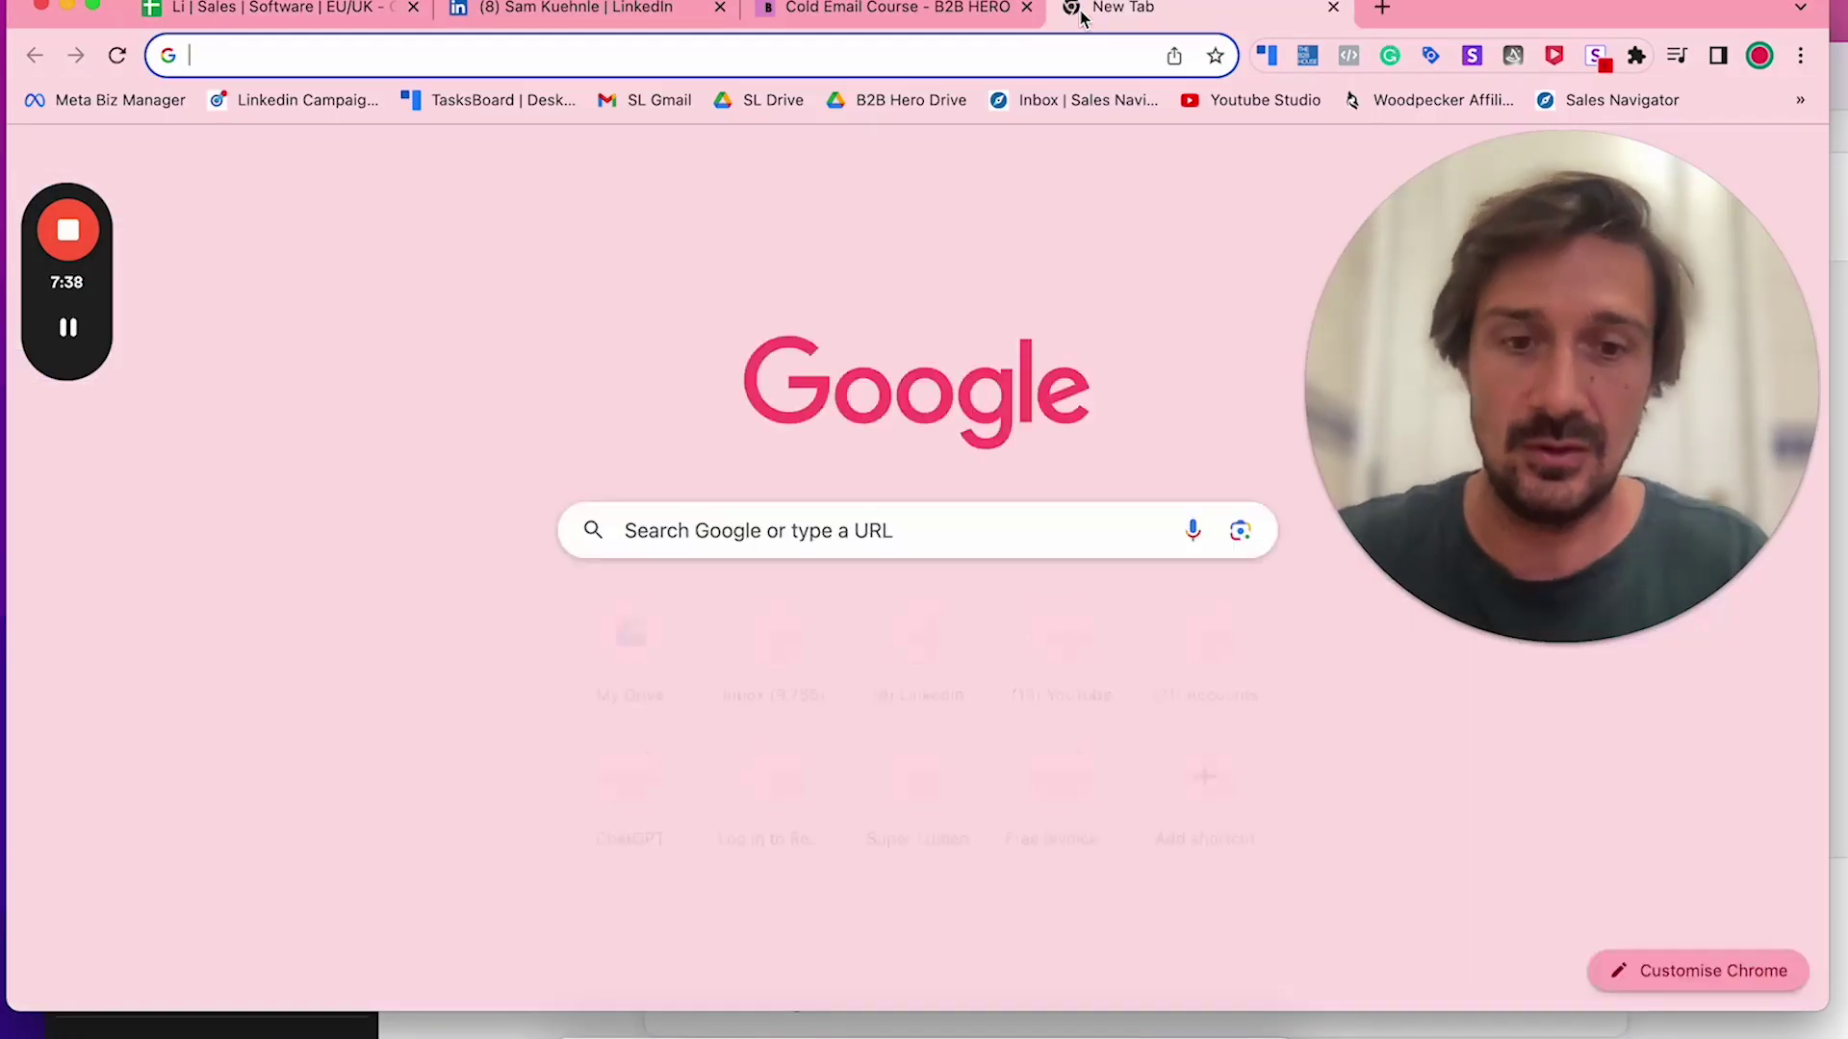
pyautogui.write('woodpecker.co')
pyautogui.press('Return')
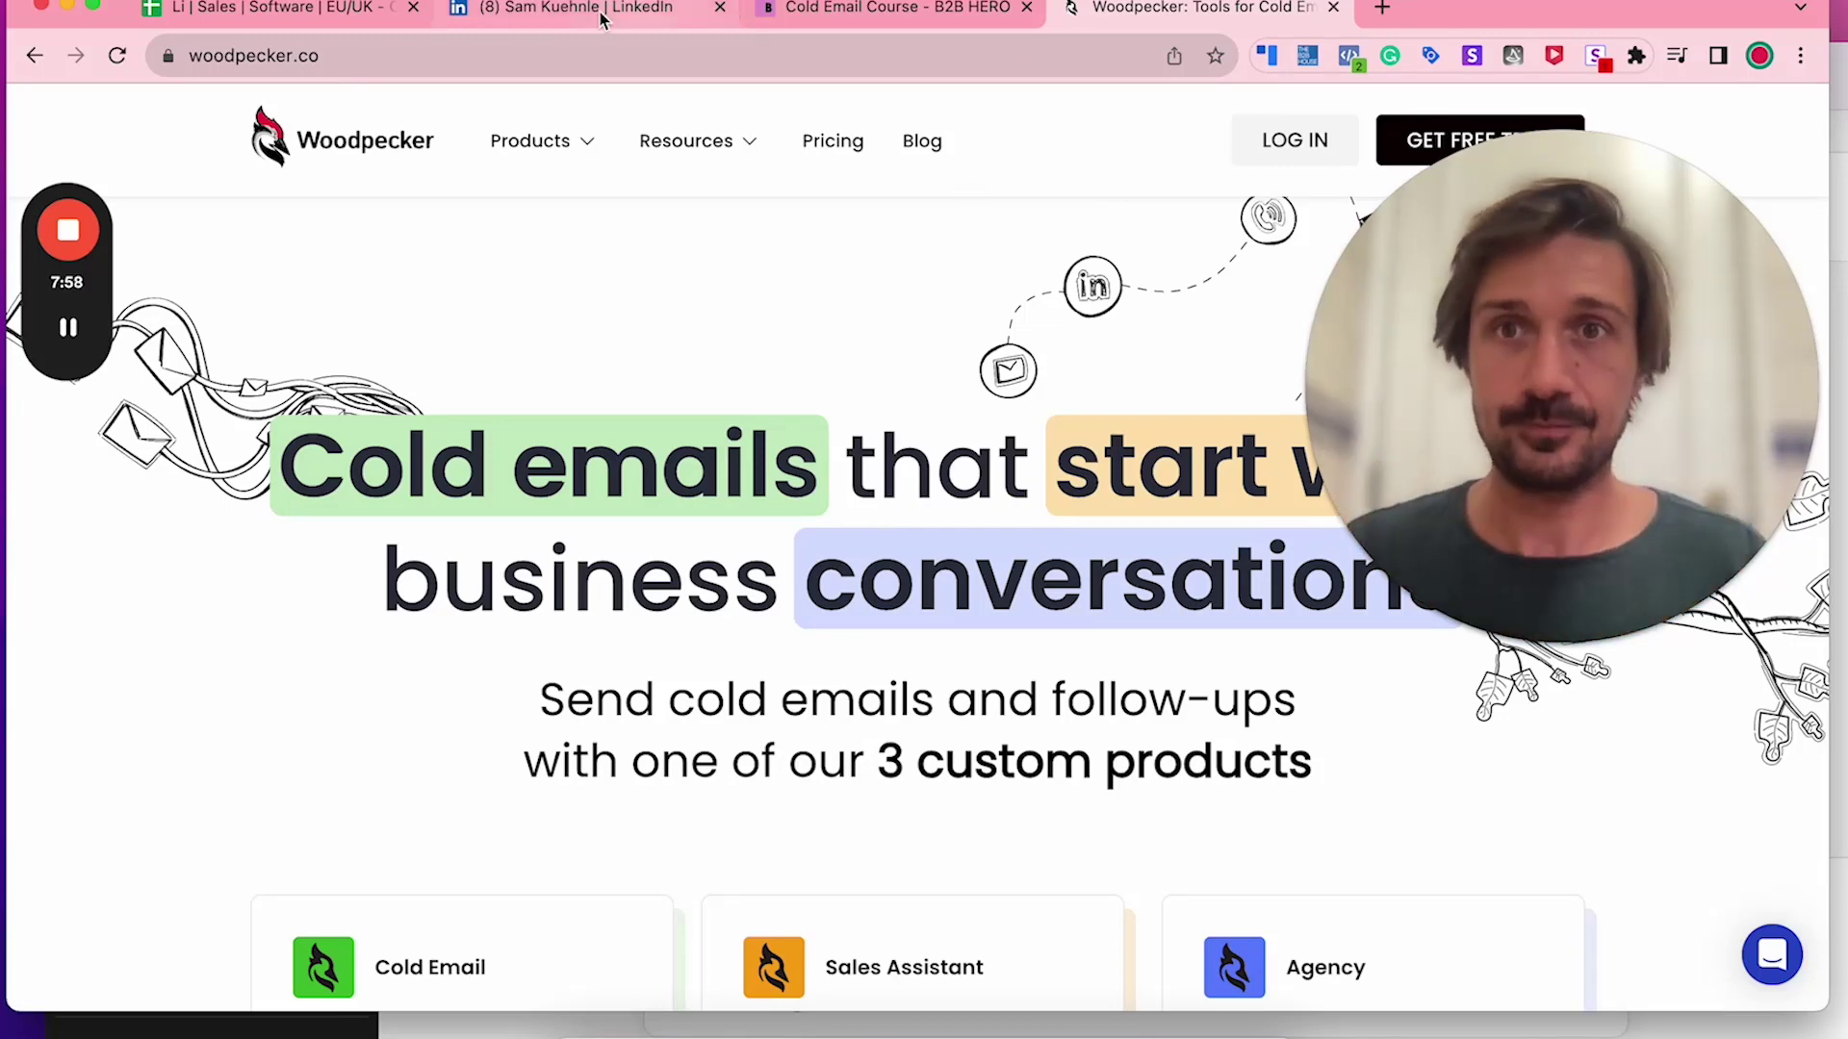
pyautogui.click(332, 17)
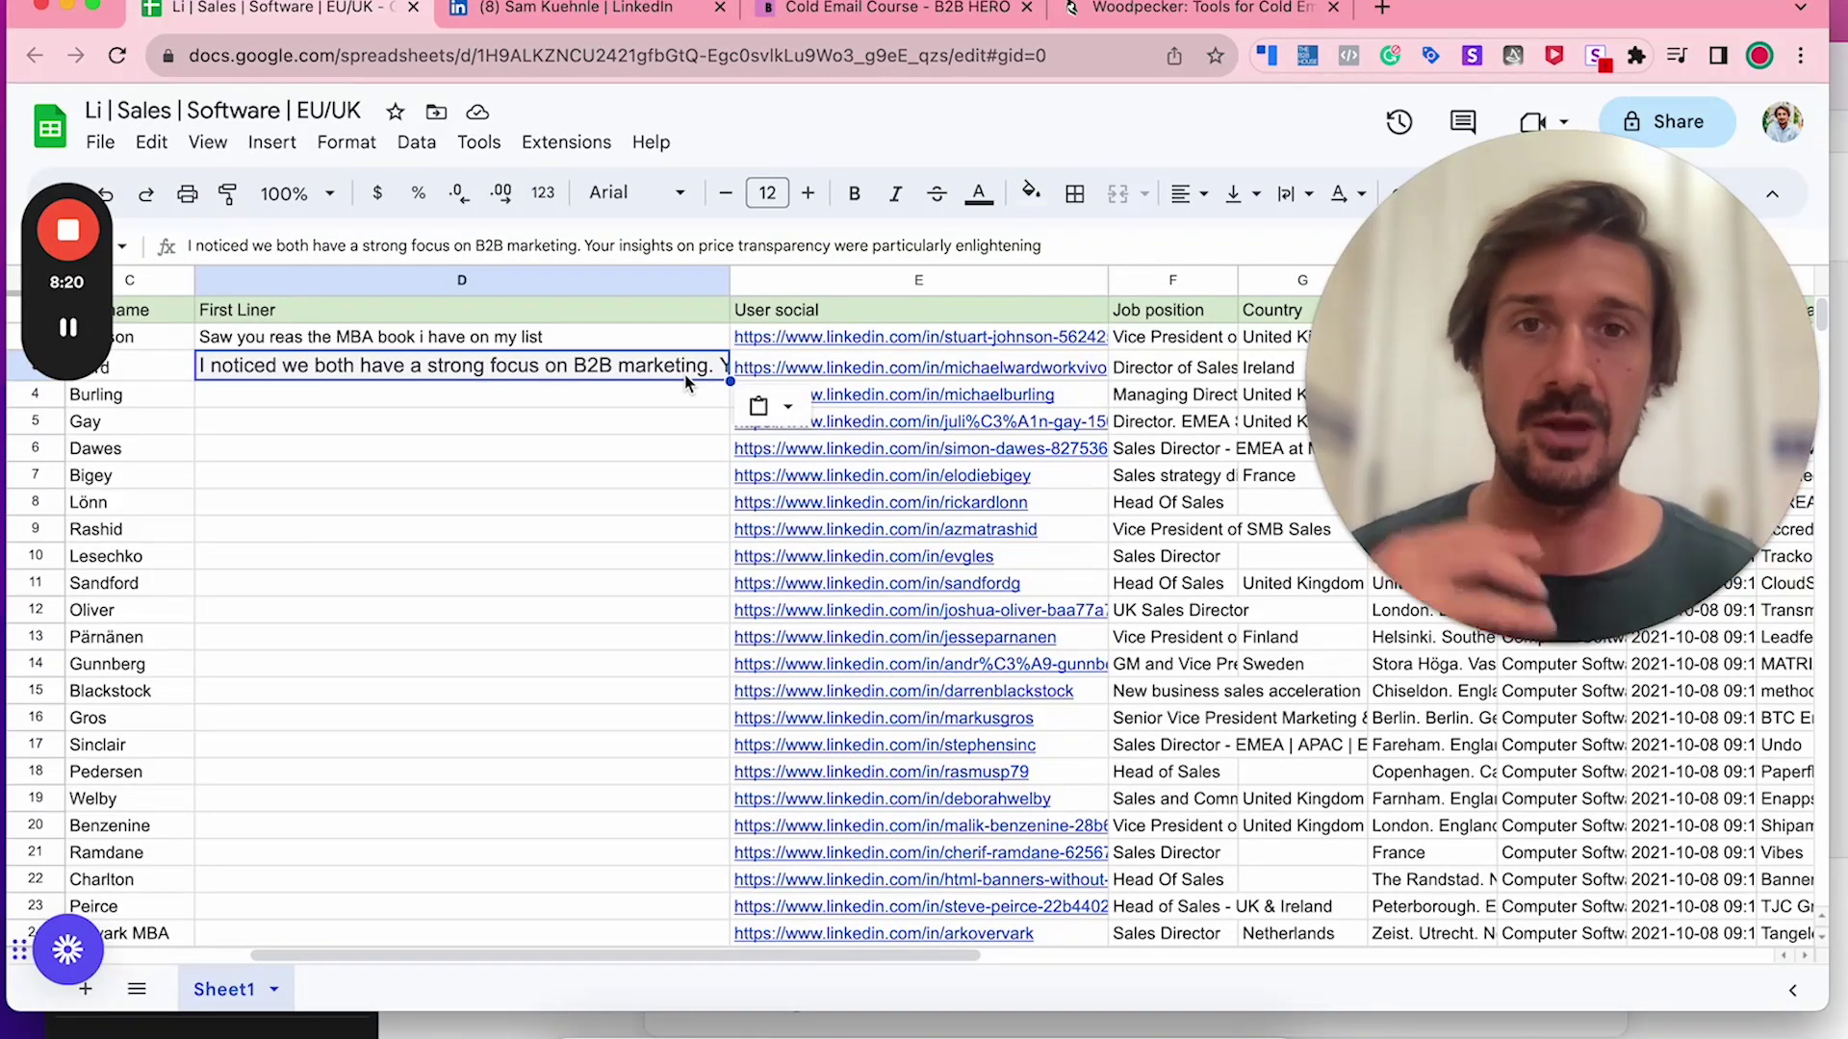
pyautogui.click(852, 11)
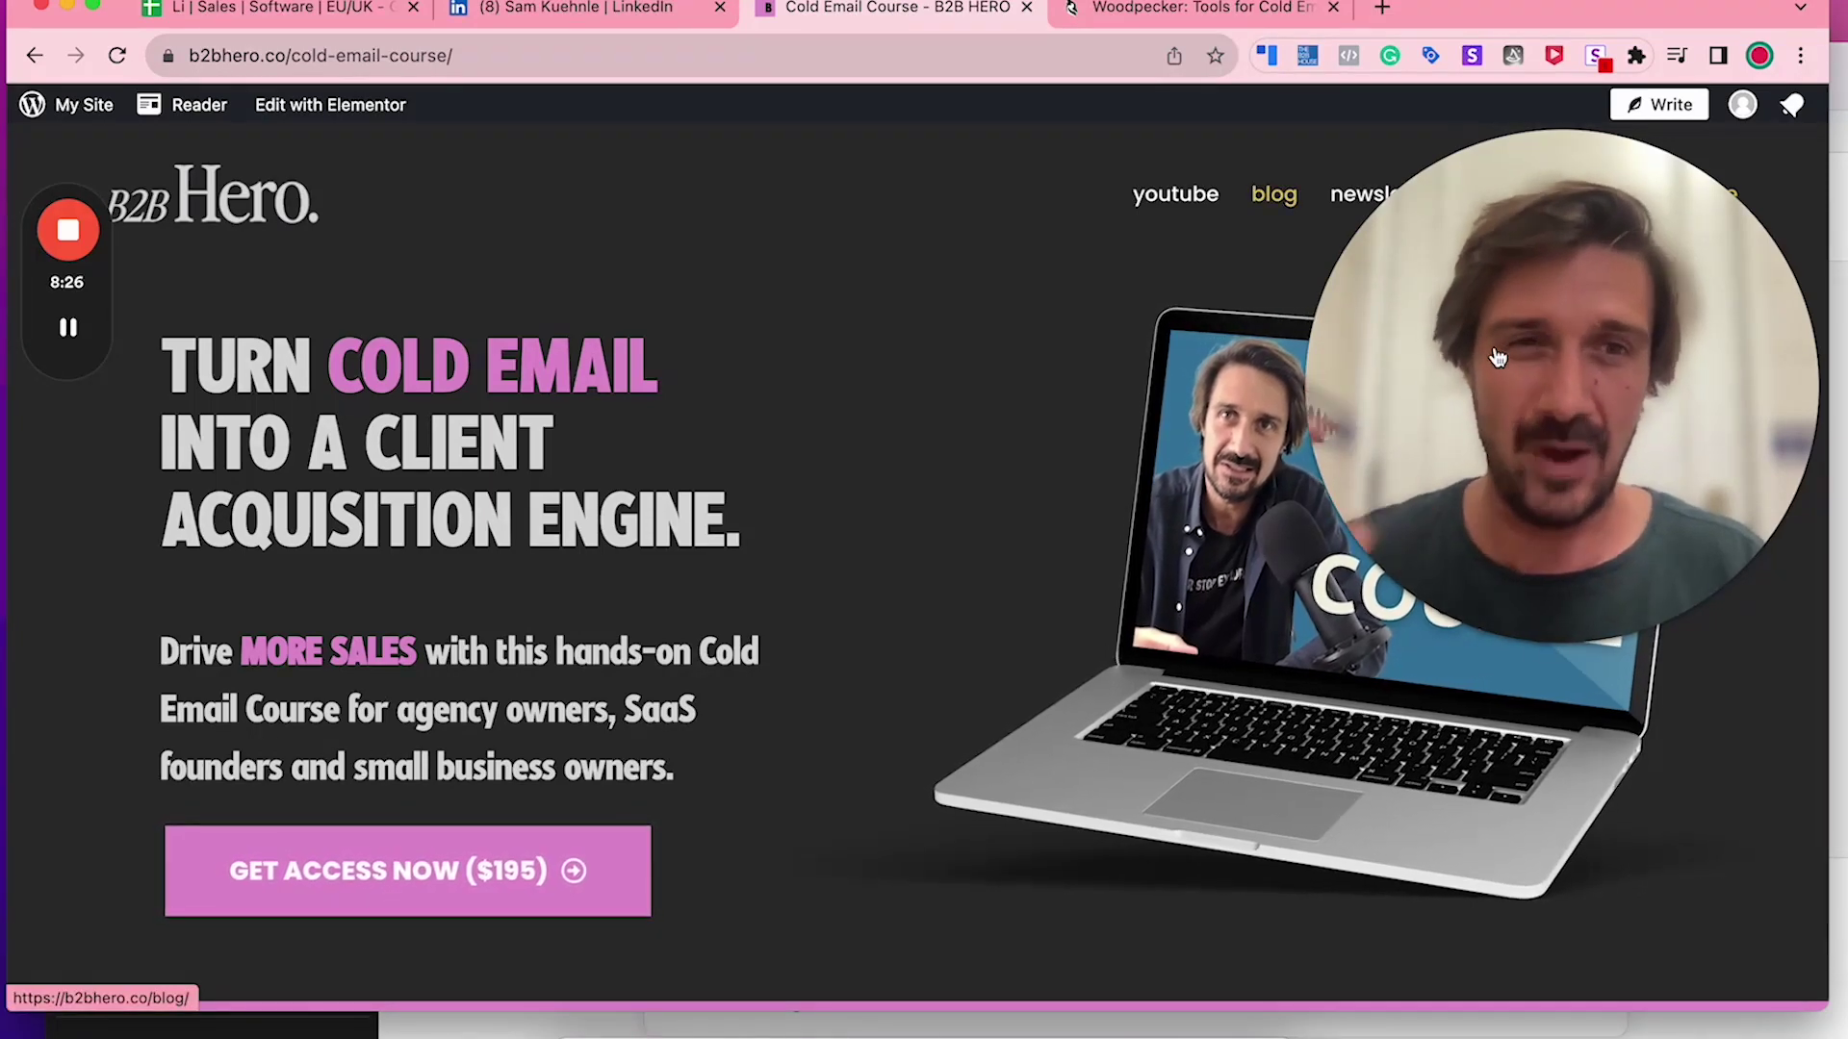
# Show the B2B Hero Cold Email Course page, the $195 client-acquisition course offer
pyautogui.moveTo(1497, 358); pyautogui.dragTo(1230, 349)
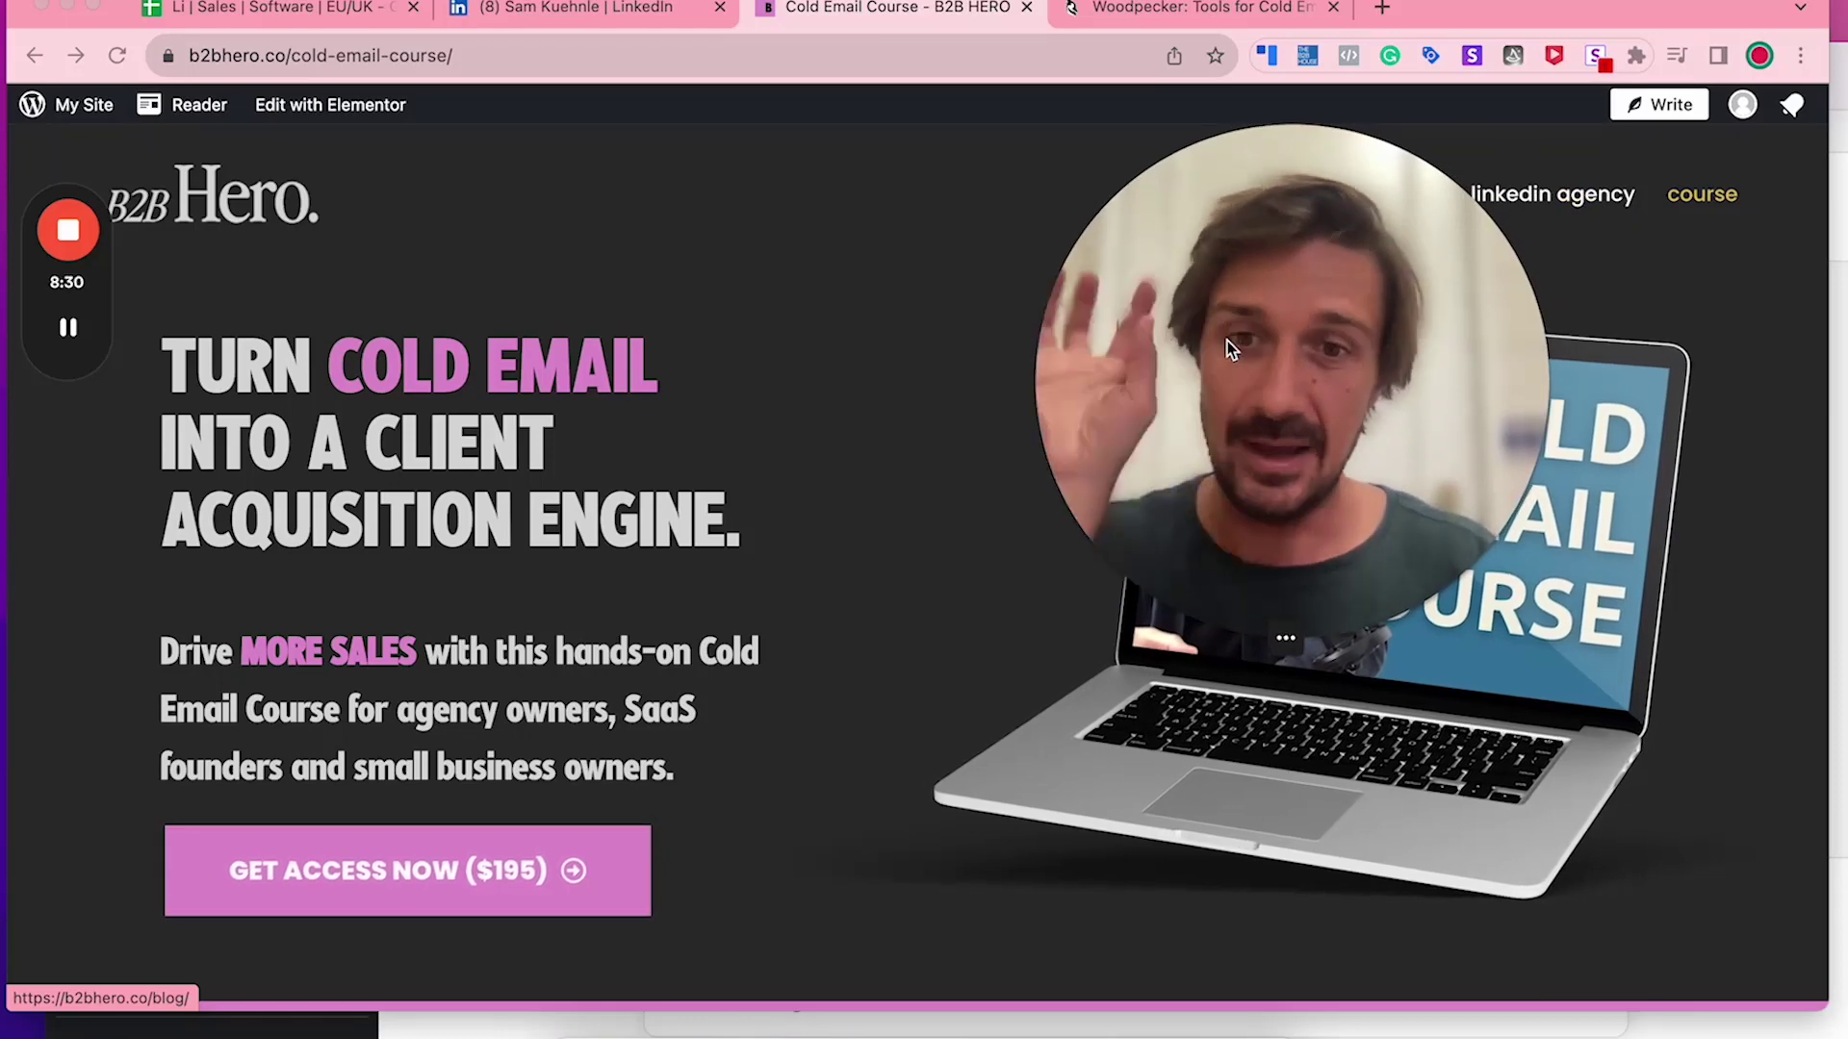